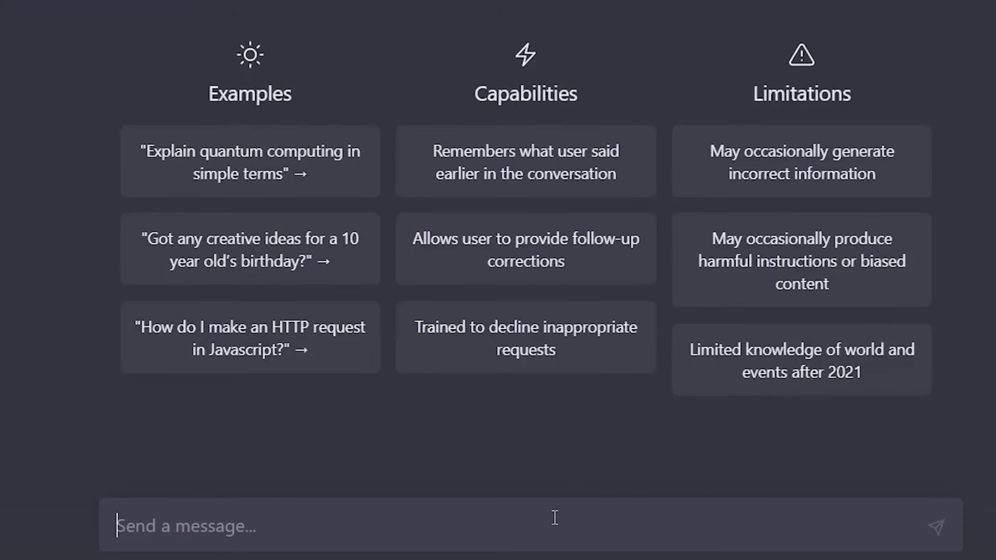
Ask the chatbot "what is the most in-demand niche on amazon kdp"
{"action": "type", "text": "what is t"}
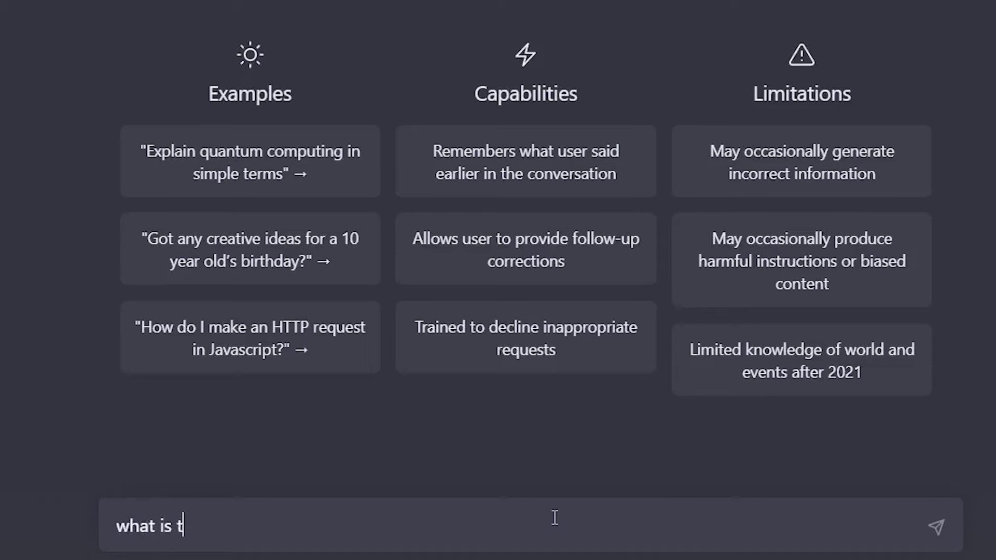
{"action": "type", "text": "he most in"}
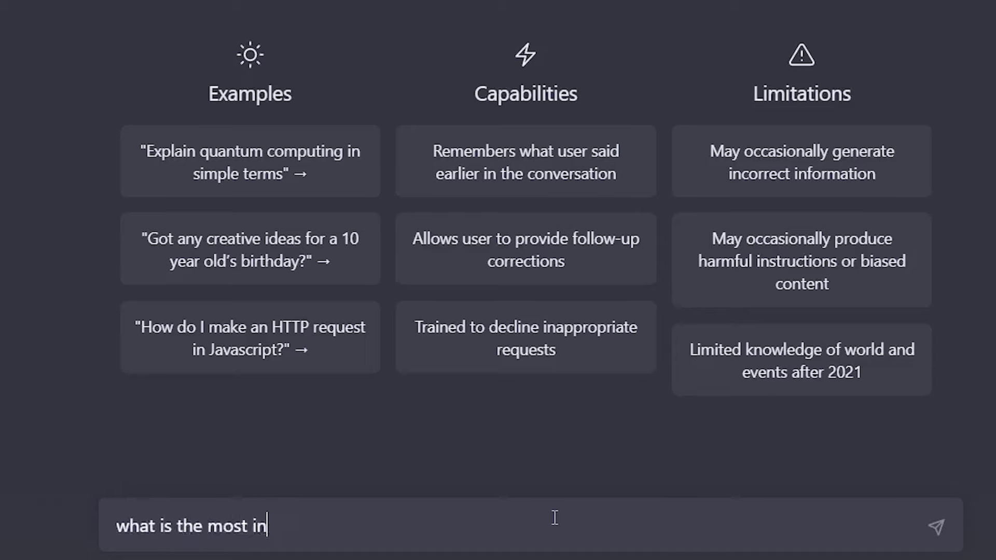
{"action": "type", "text": "-deman"}
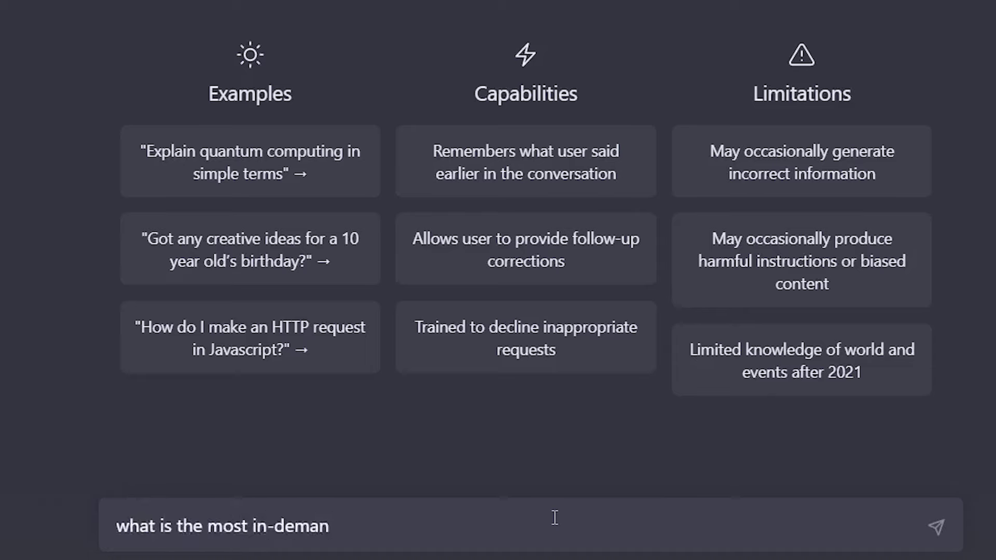
{"action": "type", "text": "d niche or "}
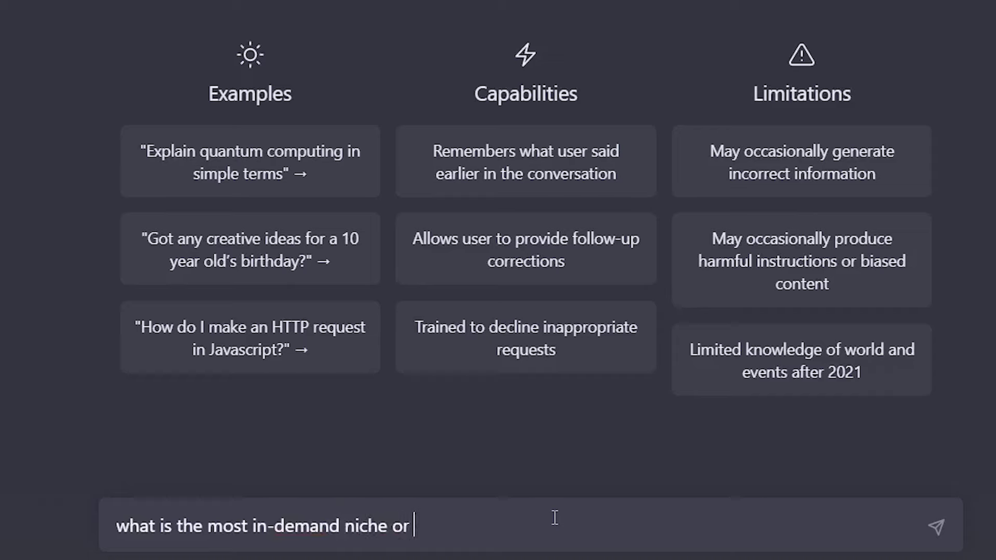
{"action": "type", "text": "cat"}
{"action": "key", "text": "BackSpace"}
{"action": "key", "text": "BackSpace"}
{"action": "key", "text": "BackSpace"}
{"action": "key", "text": "BackSpace"}
{"action": "type", "text": "on amazon kdp"}
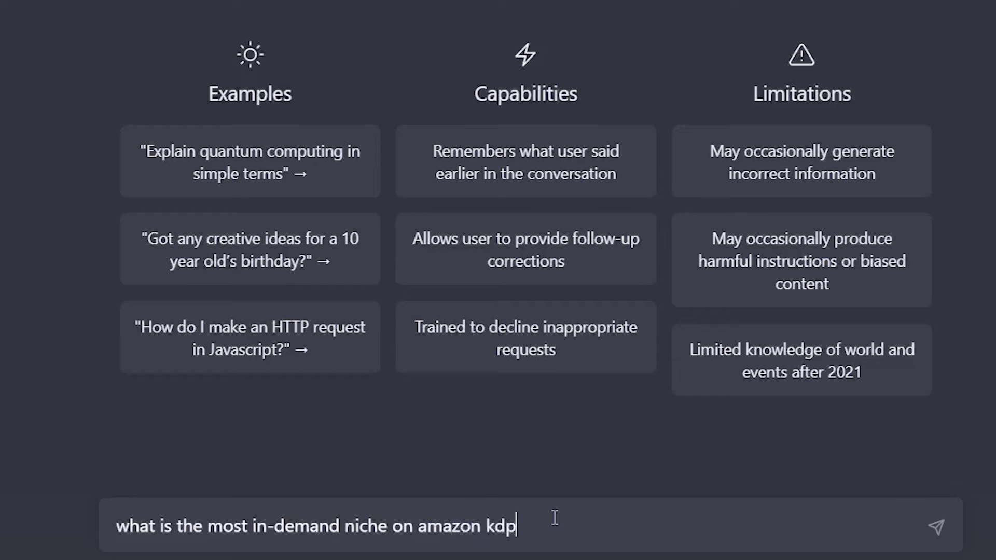
{"action": "key", "text": "Return"}
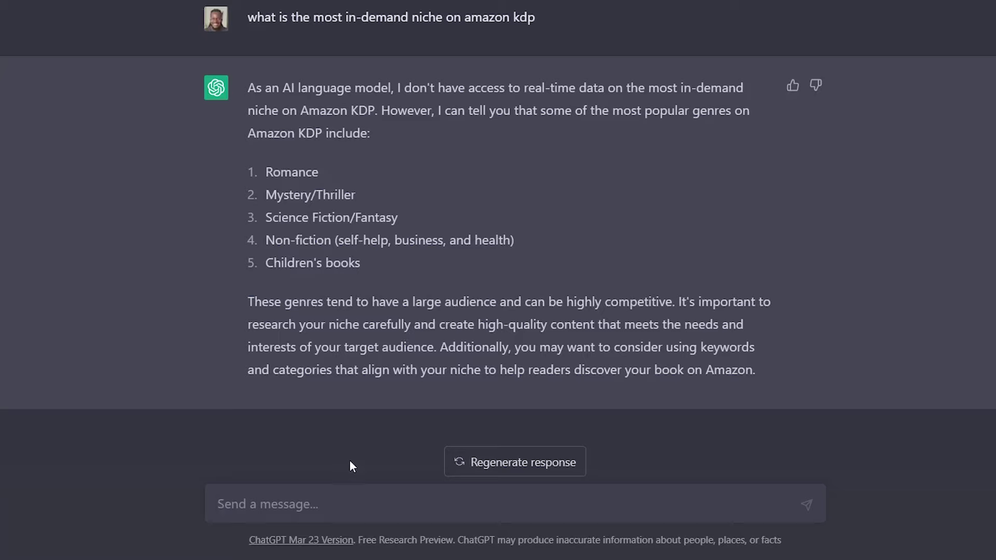
Send the follow-up prompt "List potential topics for an ebook in the health and fitness niche"
{"action": "type", "text": "List"}
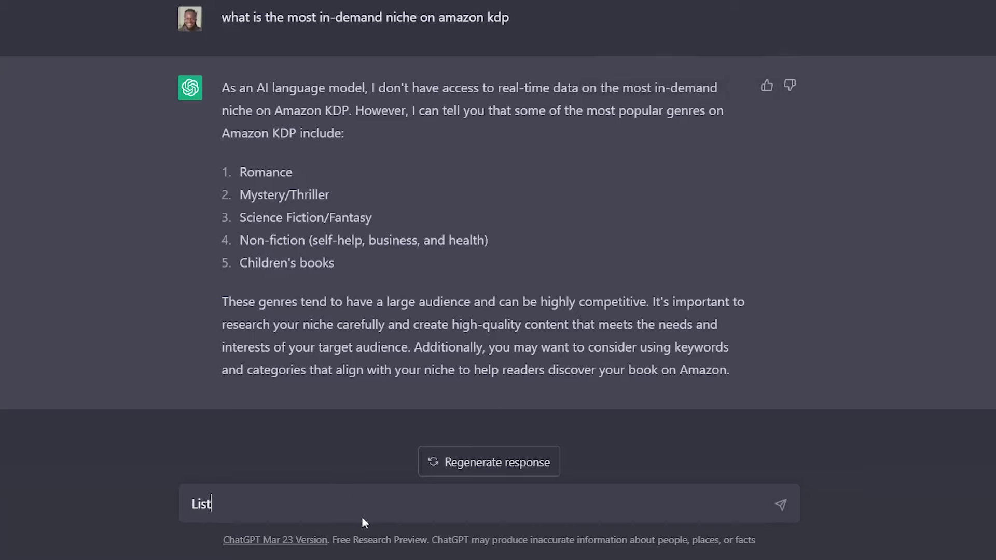
{"action": "type", "text": " potential topics for"}
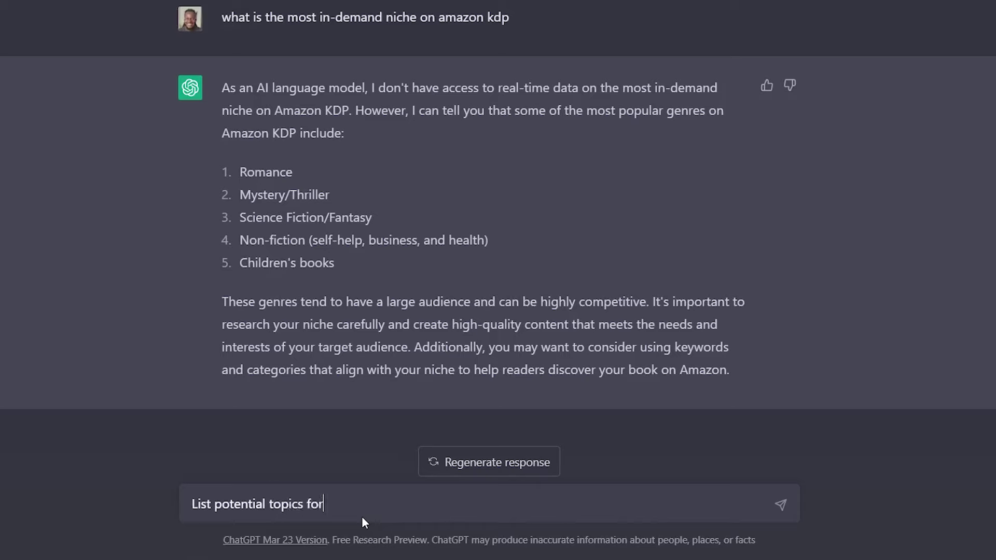
{"action": "type", "text": " an ebook in the"}
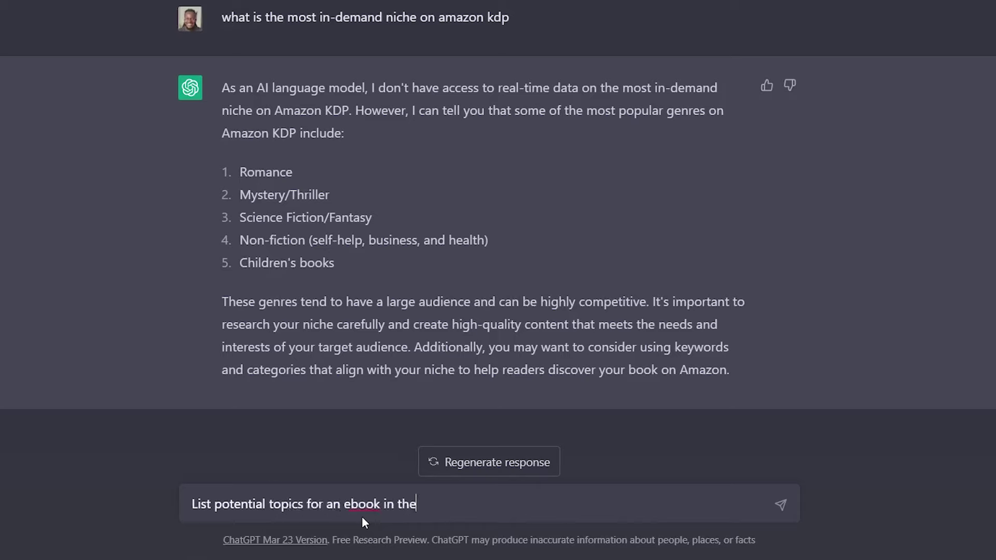
{"action": "type", "text": " health and fi"}
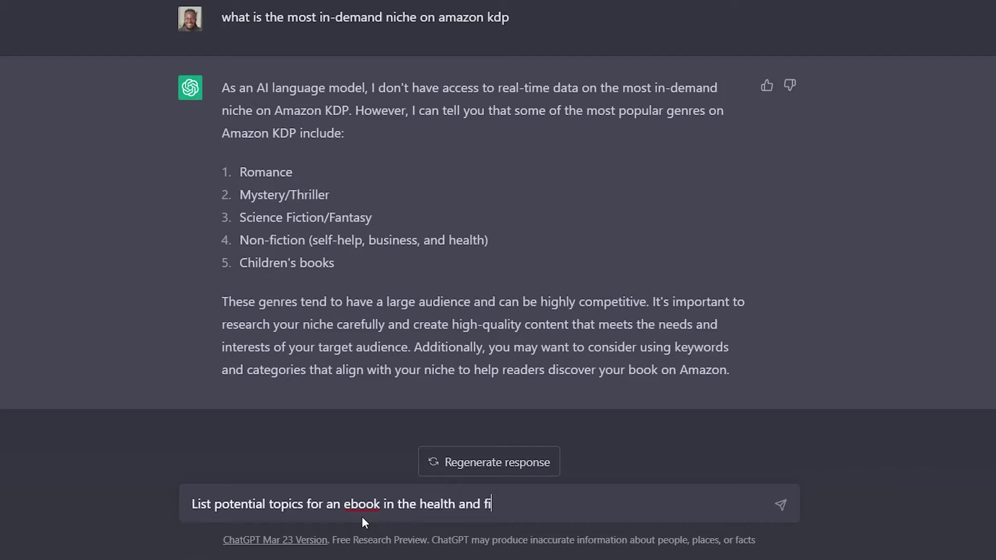
{"action": "type", "text": "tness niche"}
{"action": "key", "text": "Return"}
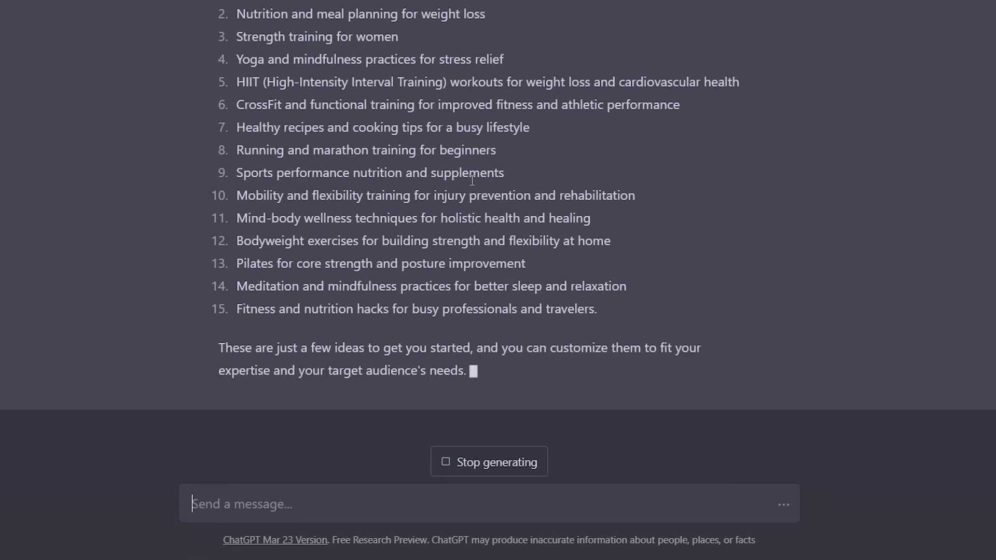
Copy topic 14, "Meditation and mindfulness practices for better sleep and relaxation", from the answer into the empty Notepad document
{"action": "scroll", "coordinate": [471, 180], "scroll_direction": "up", "scroll_amount": 3}
{"action": "scroll", "coordinate": [471, 187], "scroll_direction": "down", "scroll_amount": 1}
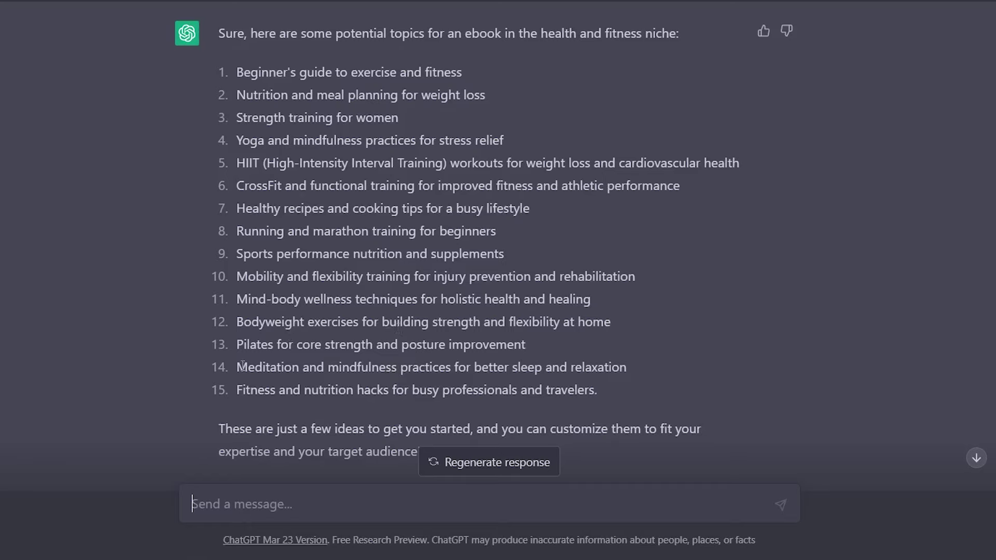
{"action": "left_click_drag", "start_coordinate": [240, 369], "coordinate": [638, 372]}
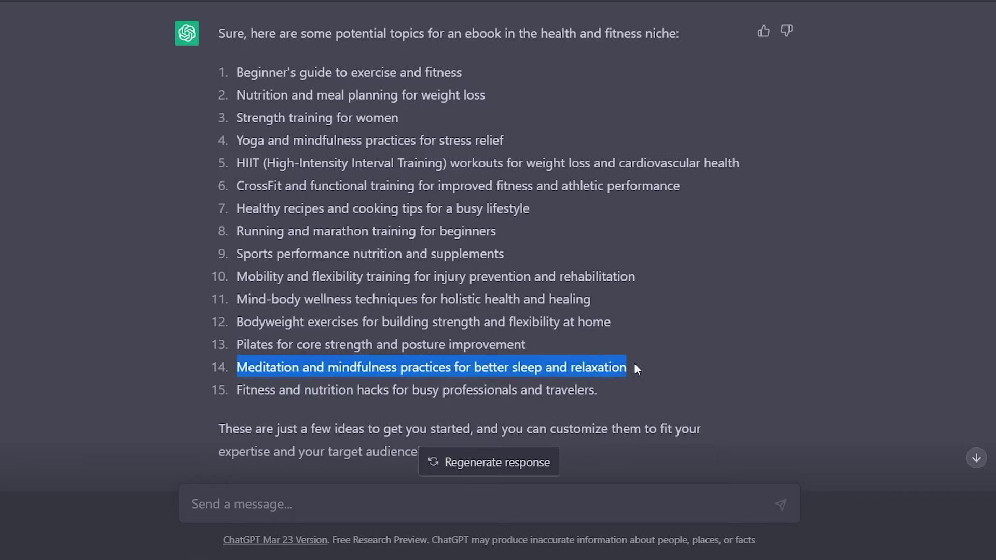
{"action": "key", "text": "ctrl+c"}
{"action": "key", "text": "alt+Tab"}
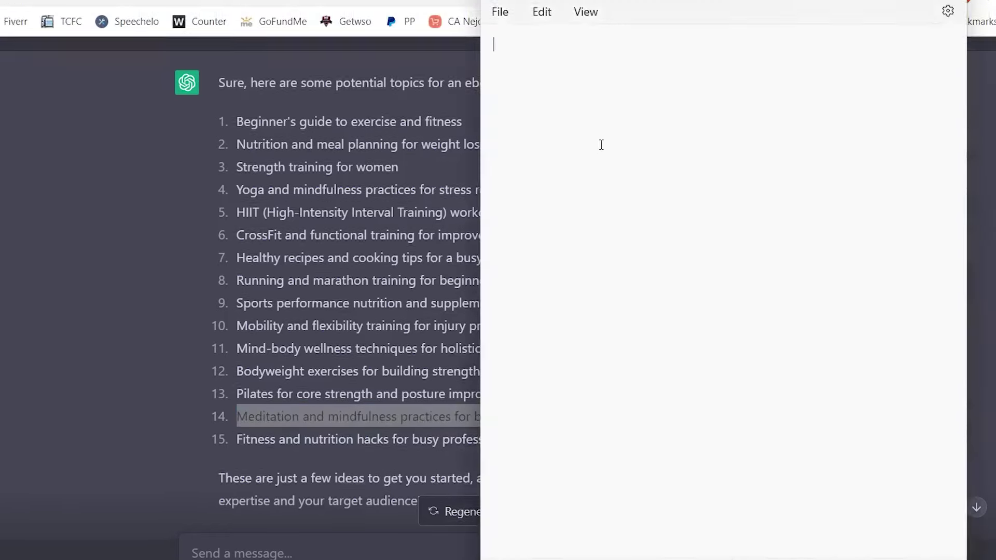
{"action": "key", "text": "ctrl+v"}
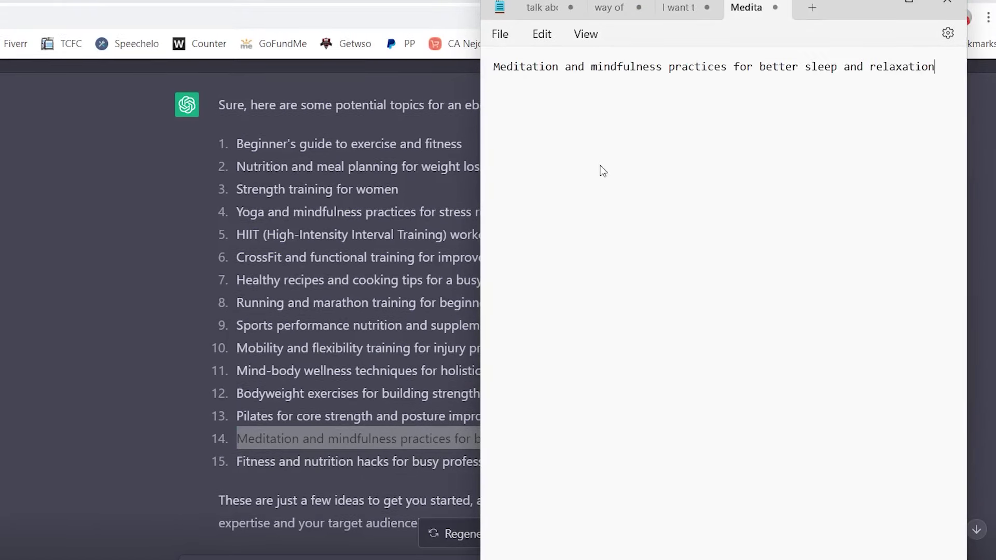
Return to ChatGPT and insert the saved topic "Meditation and mindfulness practices for better sleep and relaxation" into a new message
{"action": "left_click_drag", "start_coordinate": [495, 63], "coordinate": [942, 84]}
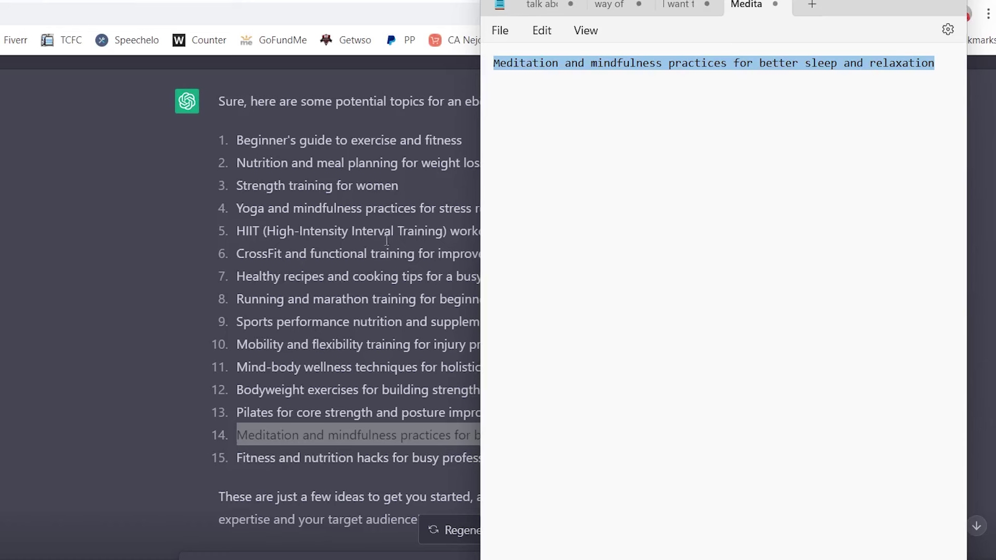
{"action": "left_click", "coordinate": [126, 311]}
{"action": "scroll", "coordinate": [500, 170], "scroll_direction": "down", "scroll_amount": 2}
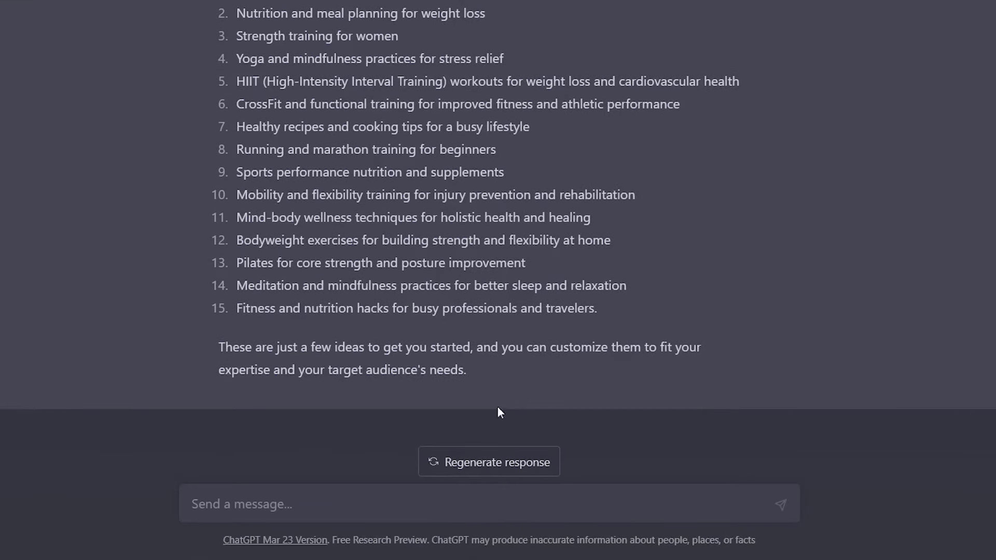
{"action": "left_click", "coordinate": [454, 507]}
{"action": "key", "text": "ctrl+v"}
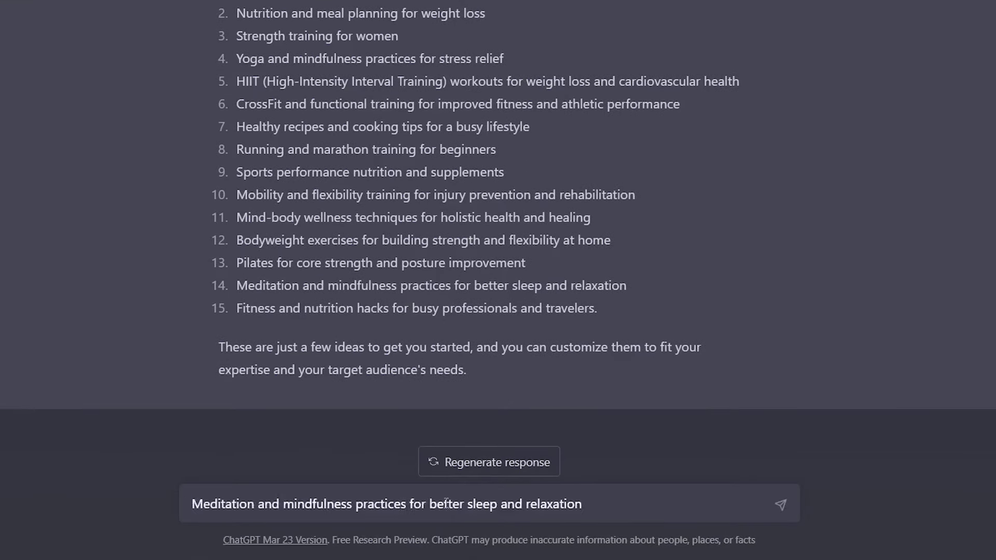
Put "Write an outline for a new book titled" before the quoted topic, correct the misspelling of "outline", and send the prompt
{"action": "key", "text": "Home"}
{"action": "type", "text": "Write an ou"}
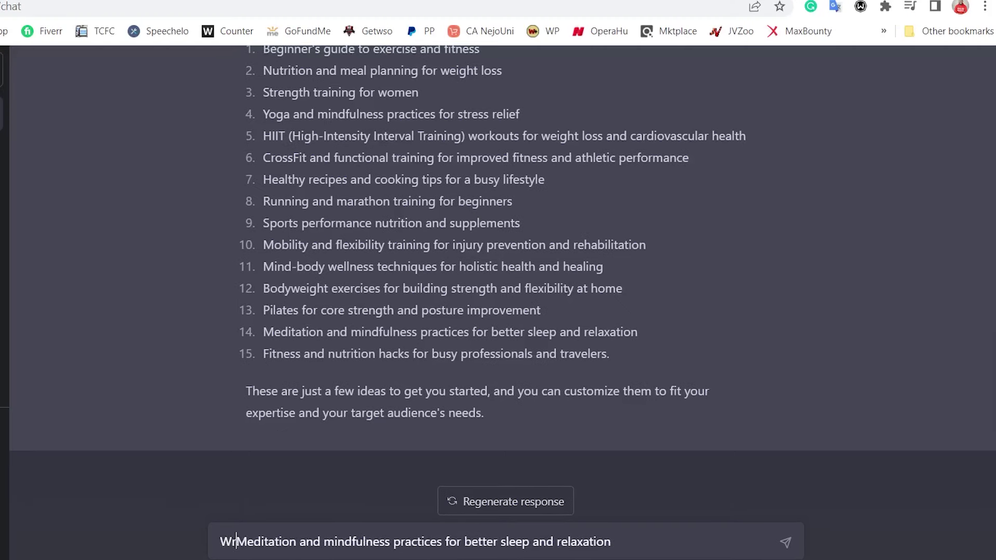
{"action": "type", "text": "line for a new "}
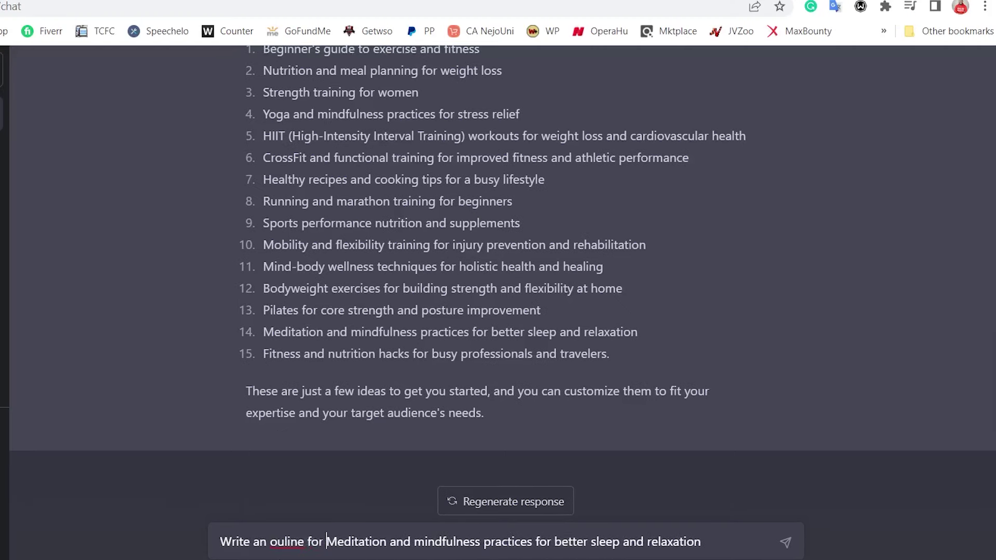
{"action": "type", "text": "book titled \""}
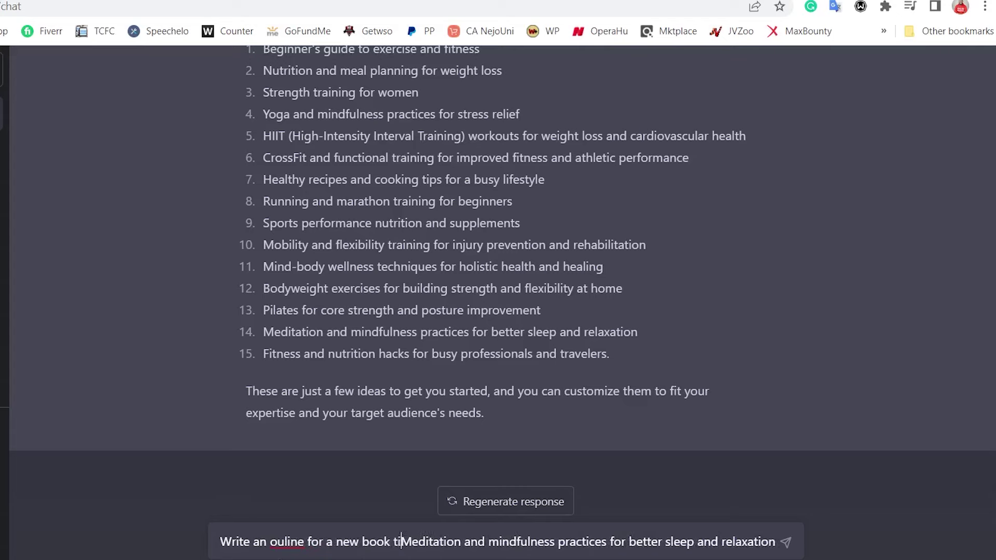
{"action": "left_click", "coordinate": [310, 545]}
{"action": "type", "text": "\"\""}
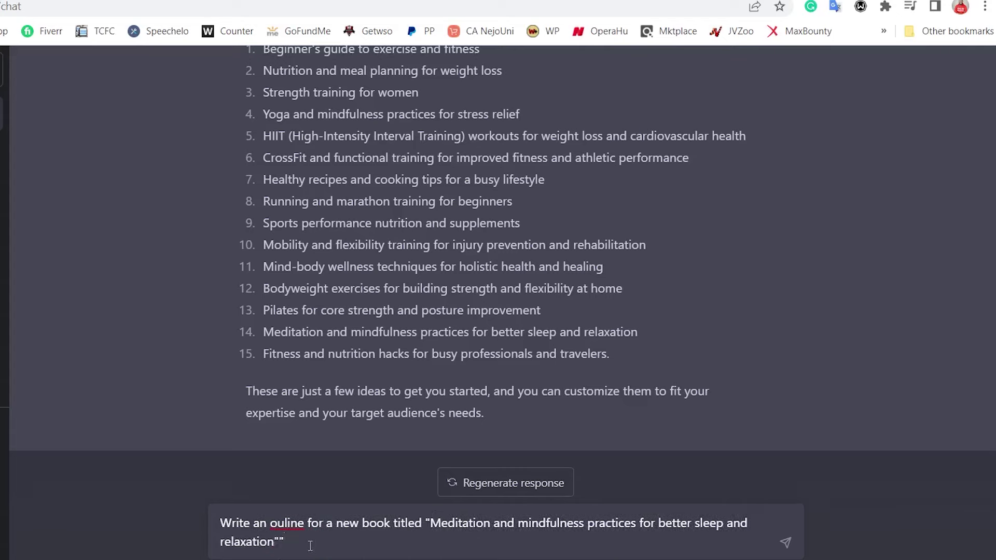
{"action": "right_click", "coordinate": [295, 520]}
{"action": "left_click", "coordinate": [342, 249]}
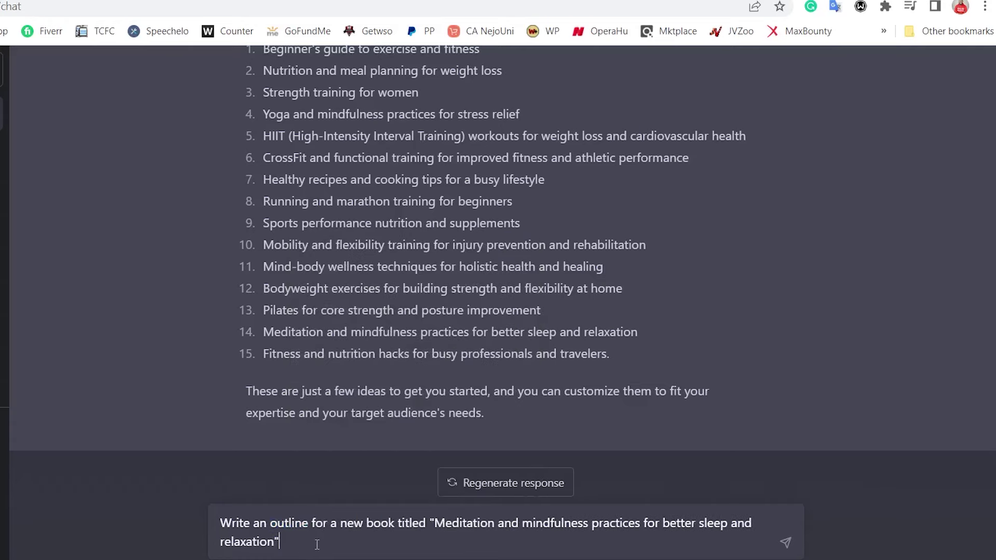
{"action": "key", "text": "Return"}
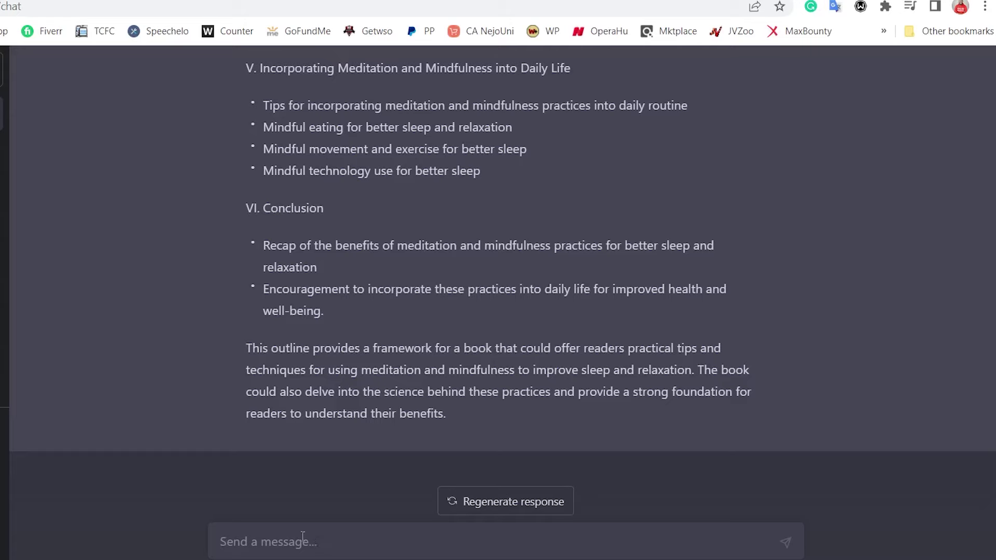
Copy the generated outline from "I. Introduction" through the last Conclusion point and replace the Notepad text with it
{"action": "scroll", "coordinate": [431, 266], "scroll_direction": "up", "scroll_amount": 15}
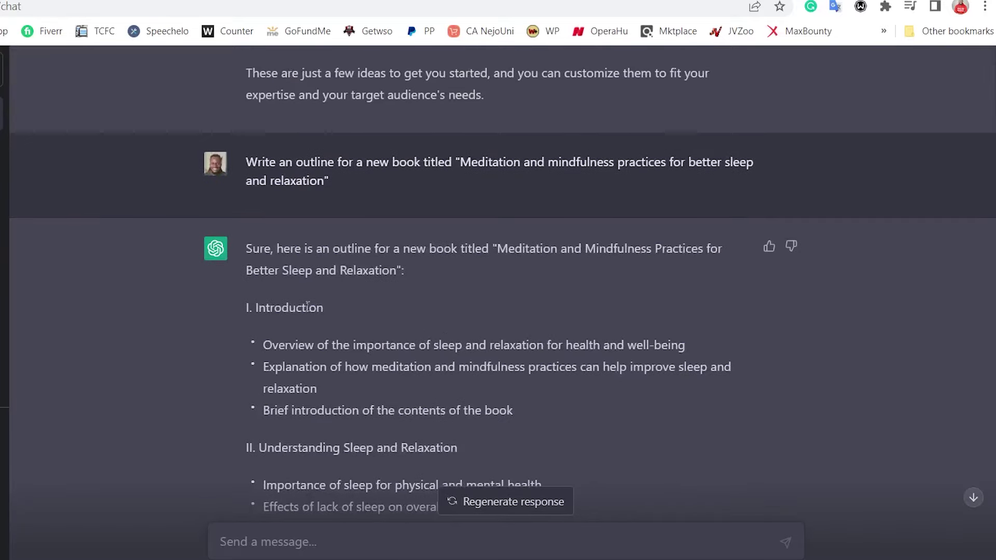
{"action": "left_click_drag", "start_coordinate": [246, 309], "coordinate": [447, 358]}
{"action": "left_click", "coordinate": [238, 213]}
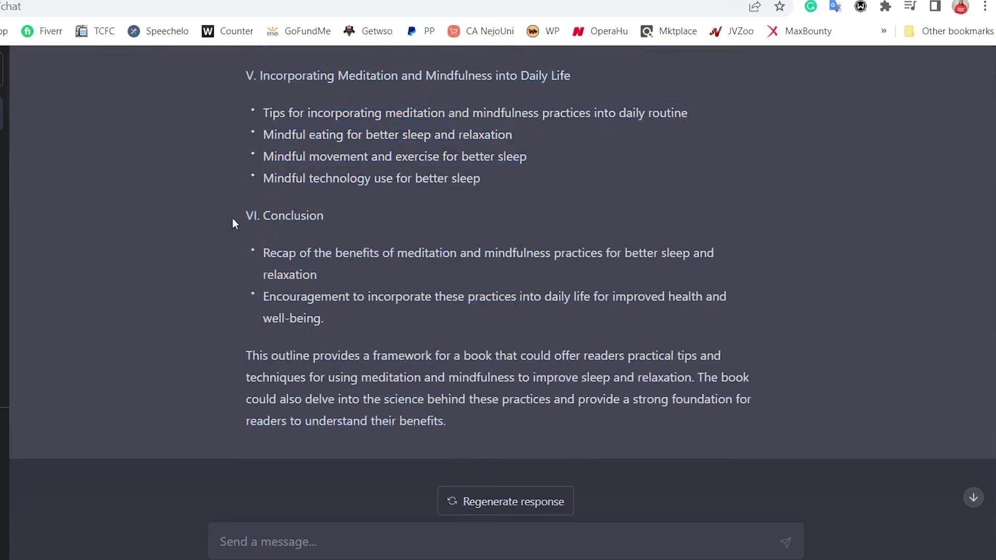
{"action": "left_click_drag", "start_coordinate": [245, 73], "coordinate": [347, 317]}
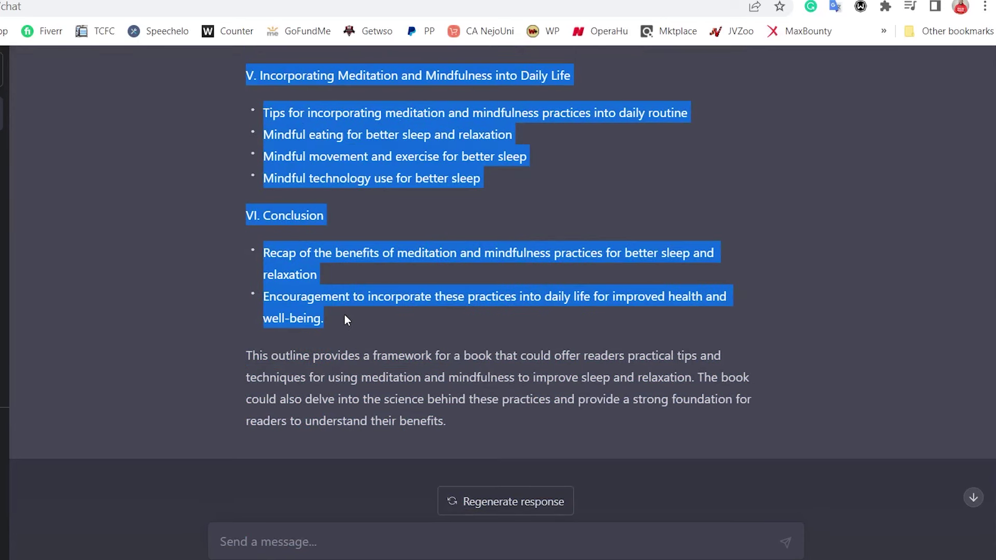
{"action": "key", "text": "alt+Tab"}
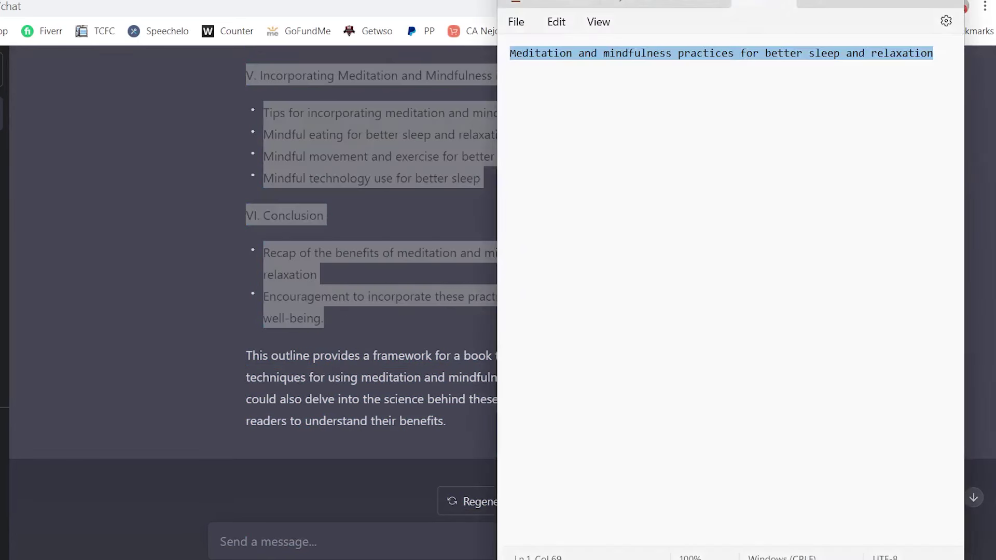
{"action": "key", "text": "Delete"}
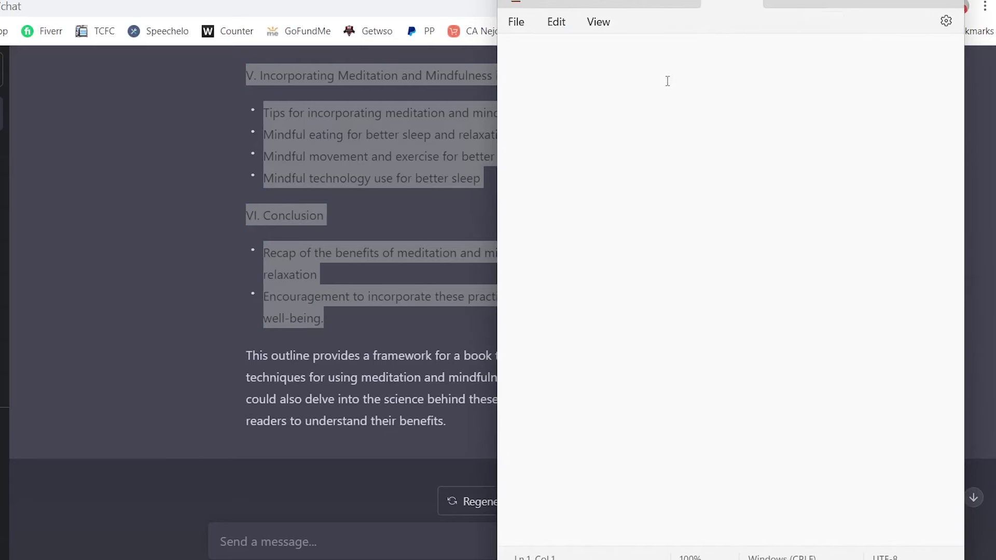
{"action": "key", "text": "ctrl+v"}
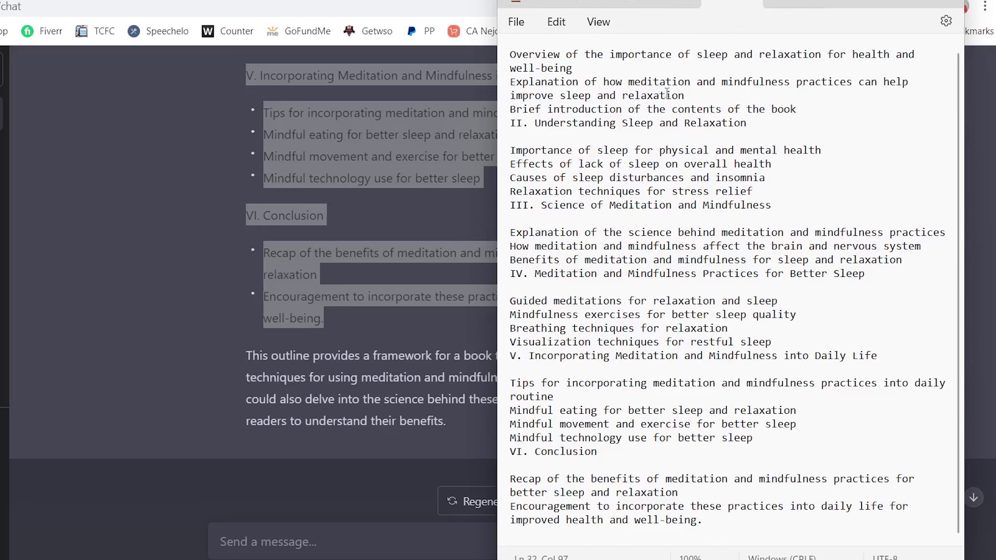
Insert two blank lines after the Introduction section's last point, "Brief introduction of the contents of the book"
{"action": "scroll", "coordinate": [667, 94], "scroll_direction": "up", "scroll_amount": 1}
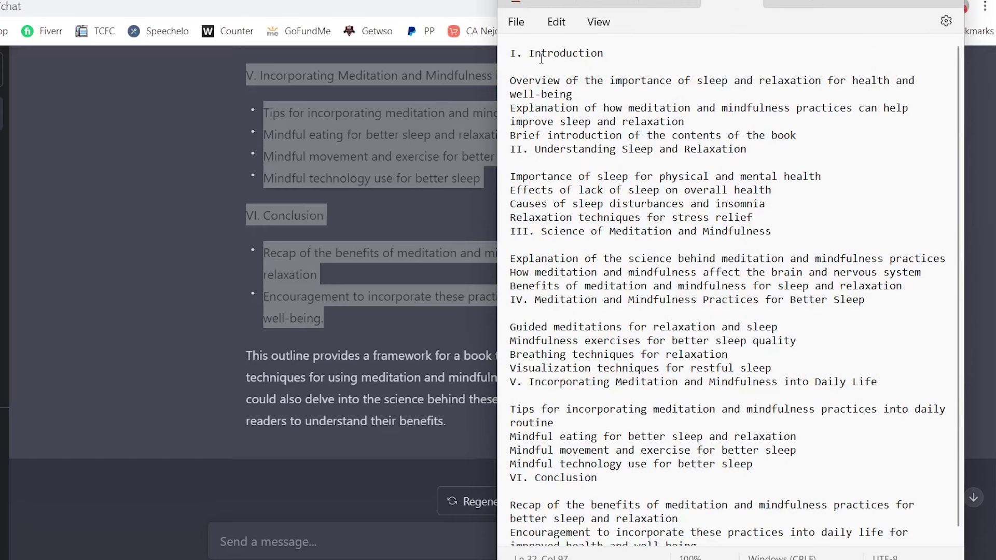
{"action": "left_click_drag", "start_coordinate": [510, 80], "coordinate": [818, 134]}
{"action": "left_click", "coordinate": [815, 134]}
{"action": "key", "text": "Return"}
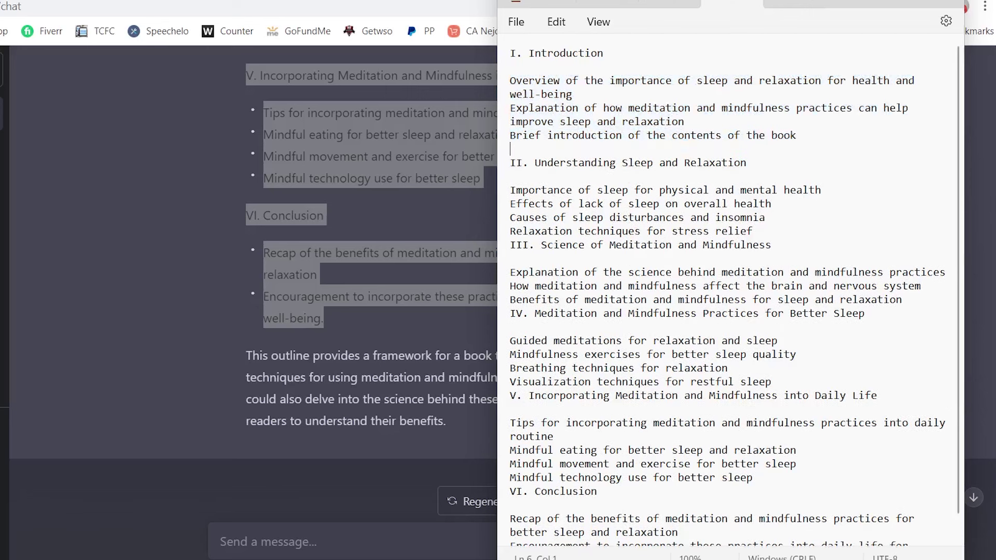
{"action": "key", "text": "Return"}
Return to ChatGPT and begin a new message with "write an introduction to my new ebook titled" followed by empty quotation marks
{"action": "left_click_drag", "start_coordinate": [505, 149], "coordinate": [499, 70]}
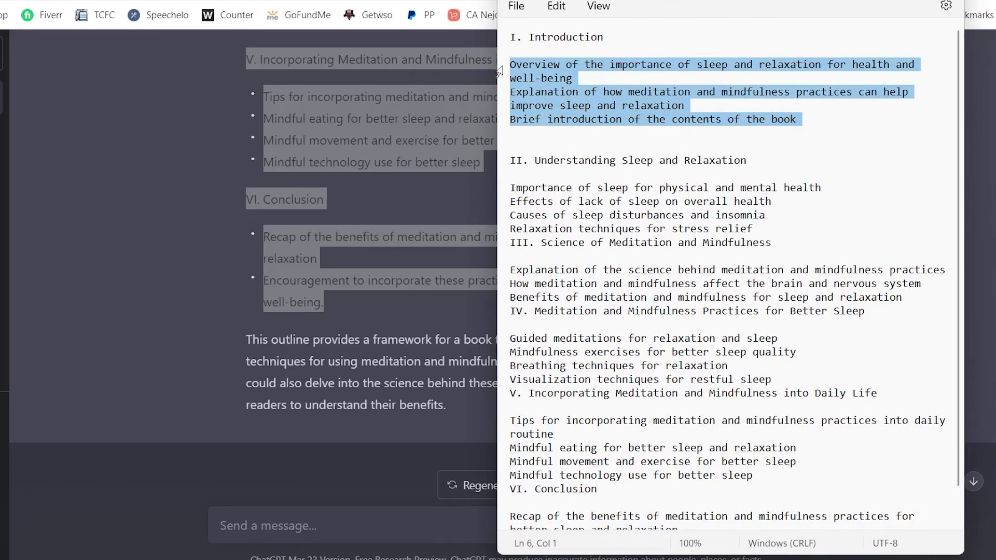
{"action": "left_click", "coordinate": [381, 529]}
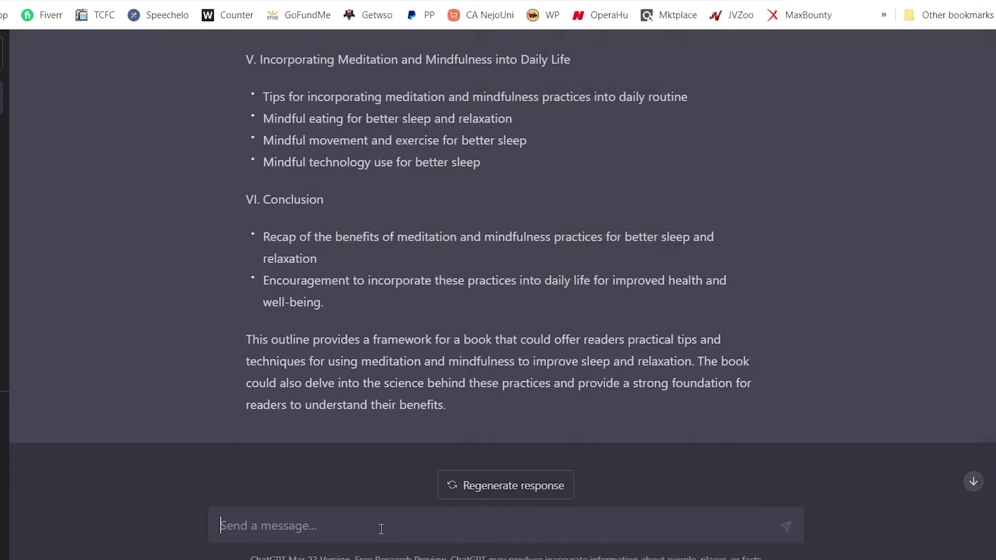
{"action": "type", "text": "write"}
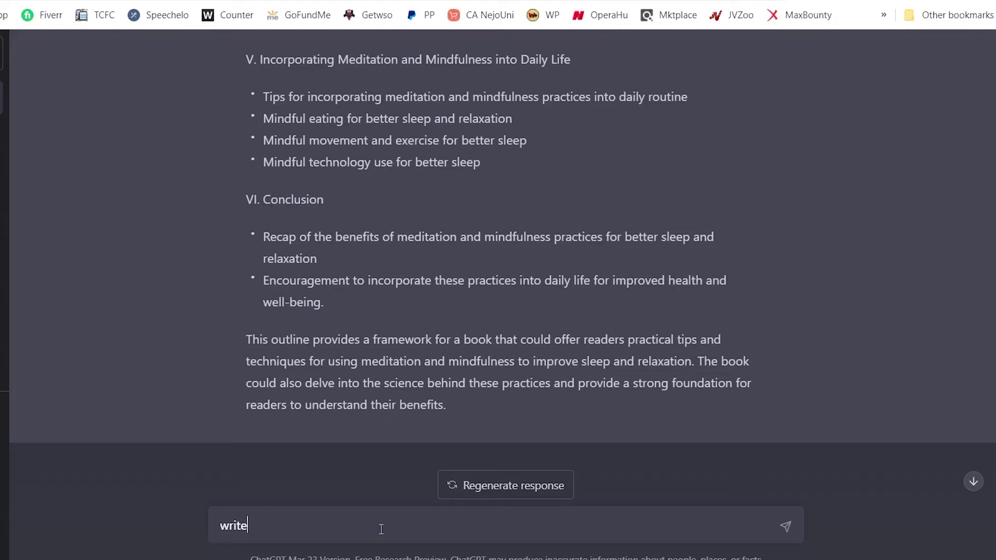
{"action": "type", "text": "an introduction to the"}
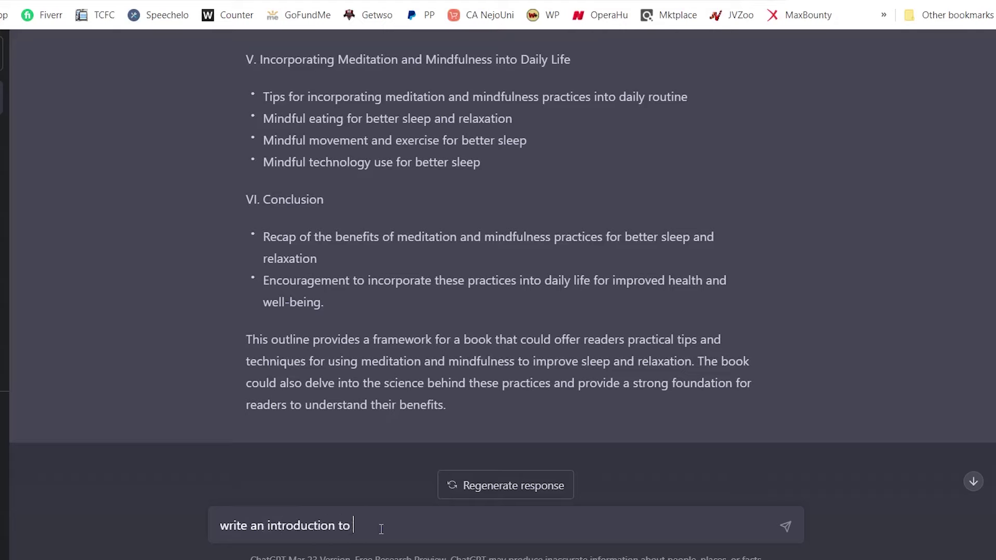
{"action": "key", "text": "BackSpace"}
{"action": "key", "text": "BackSpace"}
{"action": "key", "text": "BackSpace"}
{"action": "type", "text": "my new book"}
{"action": "key", "text": "Left"}
{"action": "key", "text": "Left"}
{"action": "key", "text": "Left"}
{"action": "key", "text": "Left"}
{"action": "type", "text": "ebook titled"}
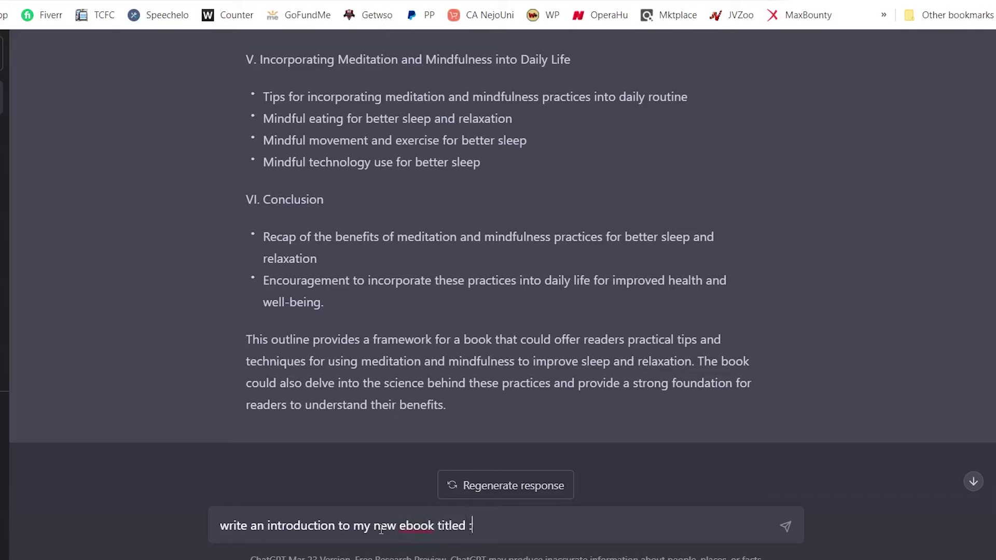
{"action": "type", "text": " \"\""}
{"action": "key", "text": "Left"}
Copy the title "Meditation and mindfulness practices for better sleep and relaxation" from the outline prompt into the quotation marks and correct "ebook" to "eBook"
{"action": "scroll", "coordinate": [506, 324], "scroll_direction": "up", "scroll_amount": 15}
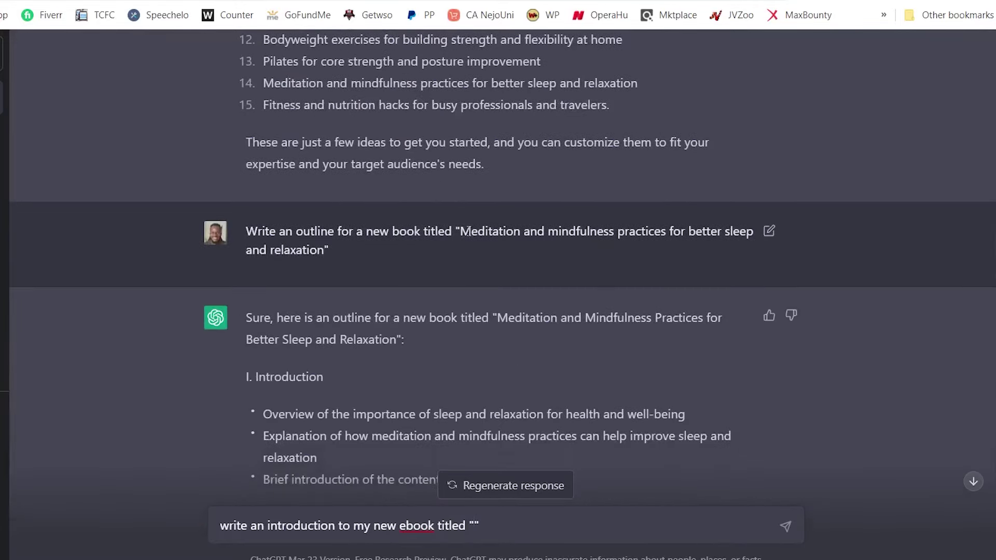
{"action": "left_click_drag", "start_coordinate": [461, 232], "coordinate": [324, 252]}
{"action": "key", "text": "ctrl+c"}
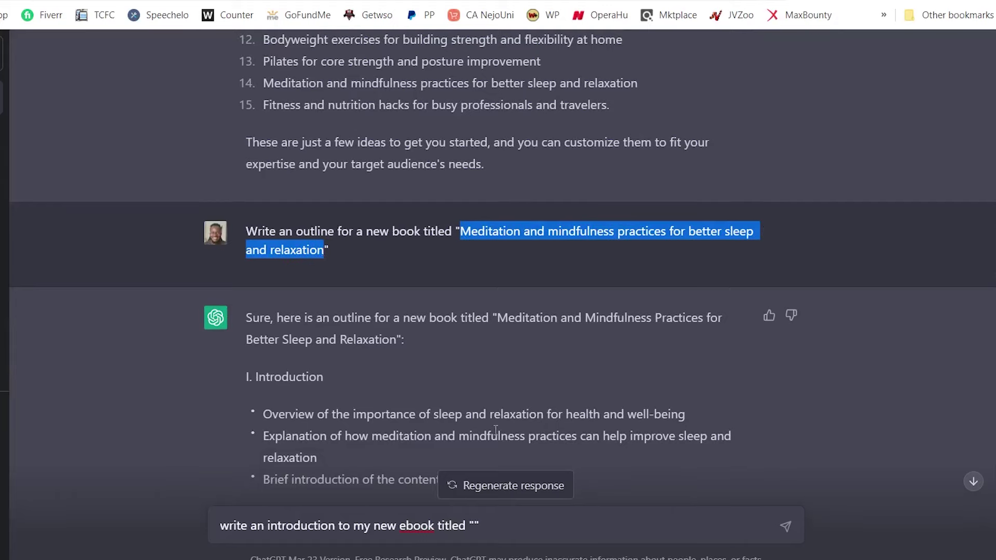
{"action": "scroll", "coordinate": [493, 428], "scroll_direction": "down", "scroll_amount": 15}
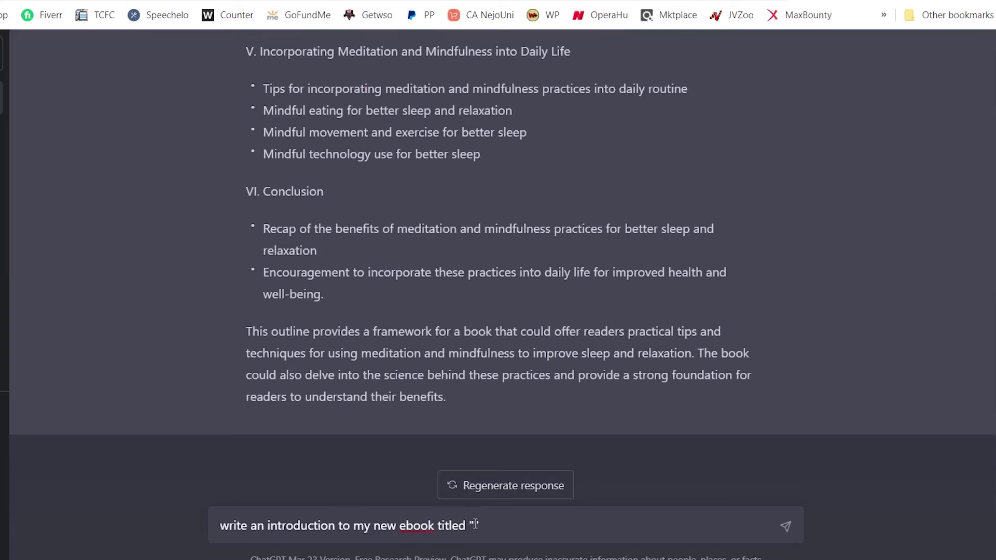
{"action": "key", "text": "ctrl+v"}
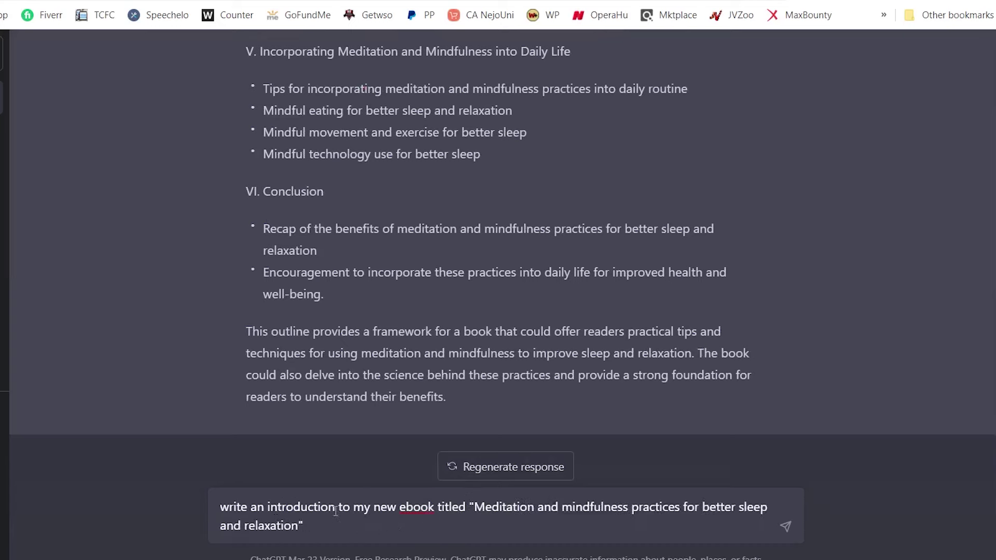
{"action": "right_click", "coordinate": [413, 506]}
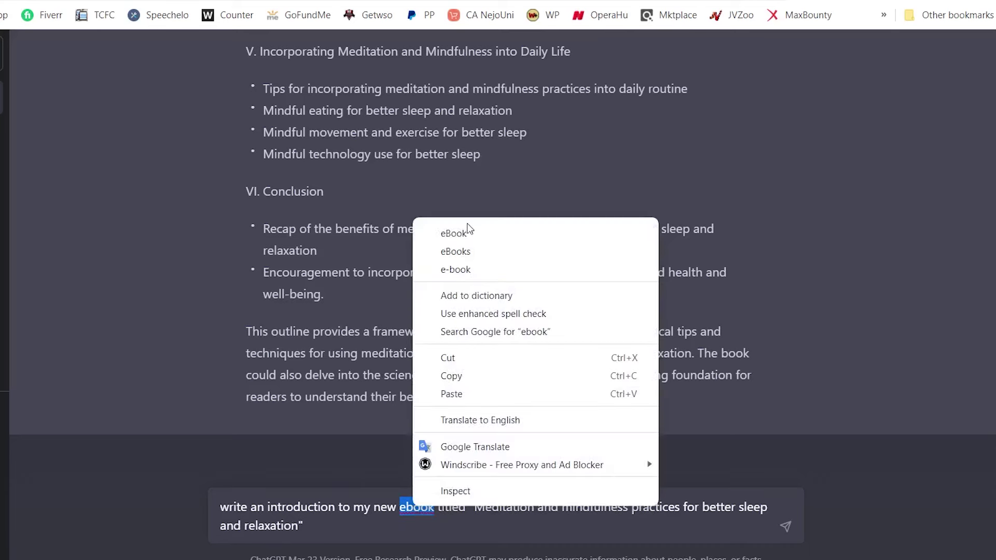
{"action": "left_click", "coordinate": [473, 234]}
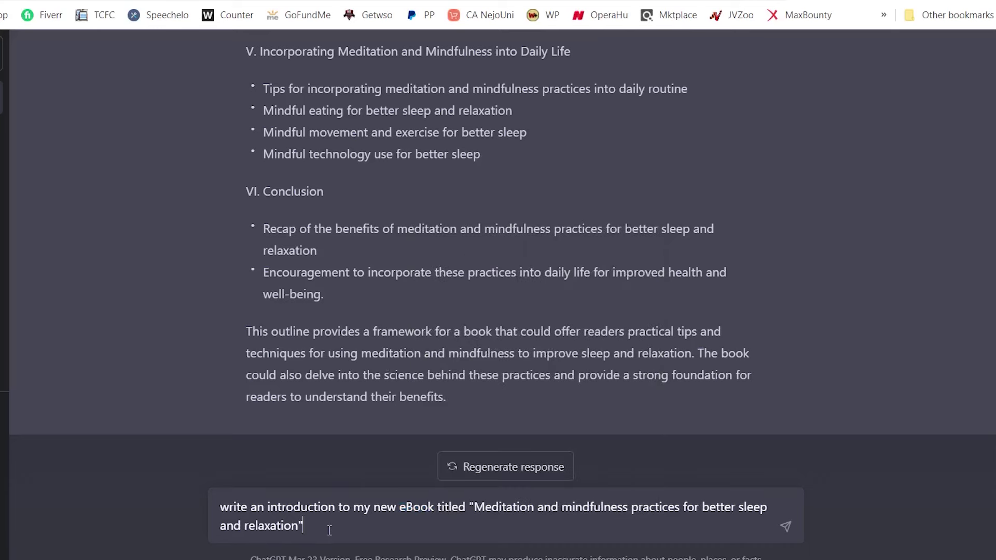
{"action": "key", "text": "ctrl+End"}
Switch to Notepad and copy the three Introduction points, from "Overview of the importance of sleep" through "contents of the book"
{"action": "key", "text": "alt+Tab"}
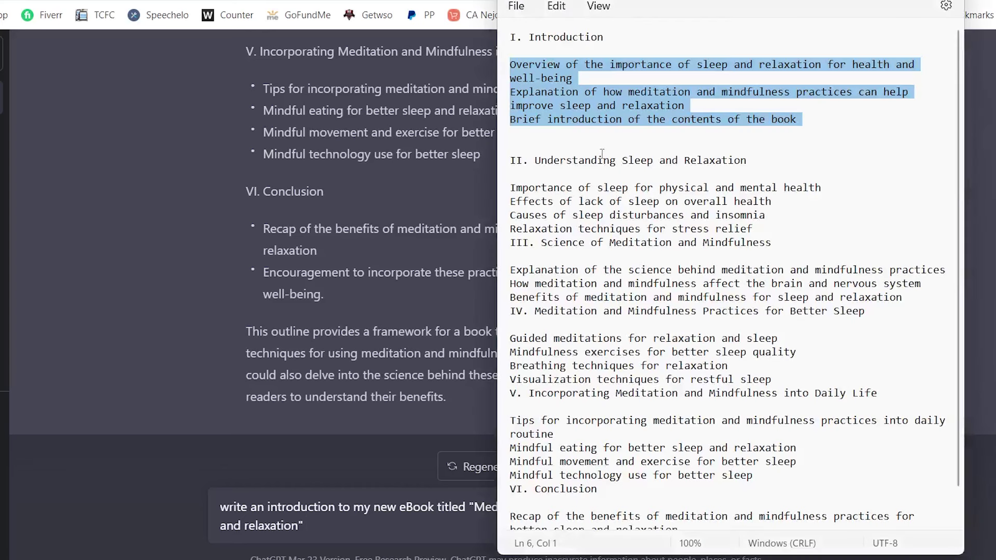
{"action": "left_click", "coordinate": [512, 64]}
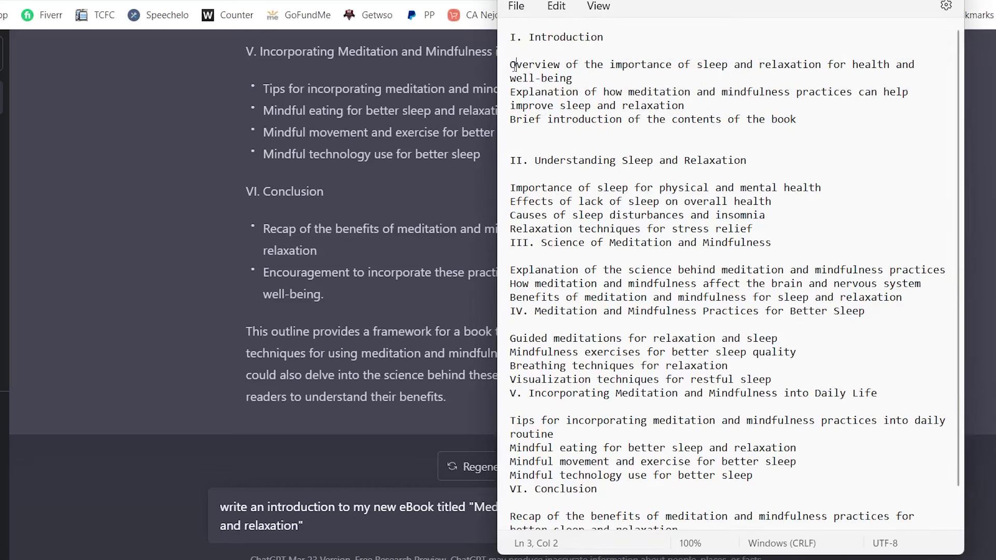
{"action": "left_click_drag", "start_coordinate": [510, 65], "coordinate": [619, 64]}
{"action": "left_click_drag", "start_coordinate": [510, 65], "coordinate": [798, 123]}
{"action": "key", "text": "ctrl+c"}
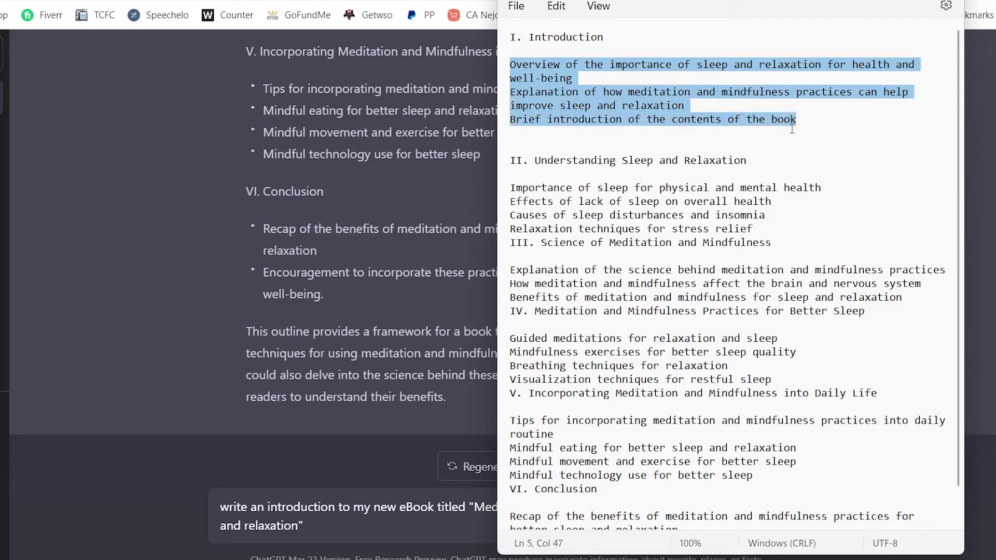
Append "focus on these three items" to the ChatGPT prompt and insert the copied points after a blank line, starting with "1."
{"action": "left_click", "coordinate": [328, 533]}
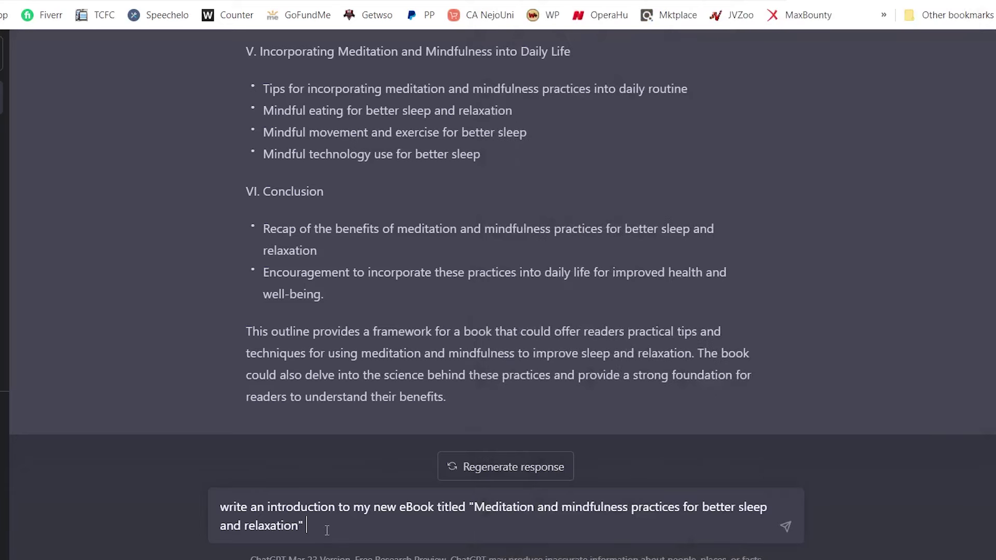
{"action": "type", "text": "focus on these three items"}
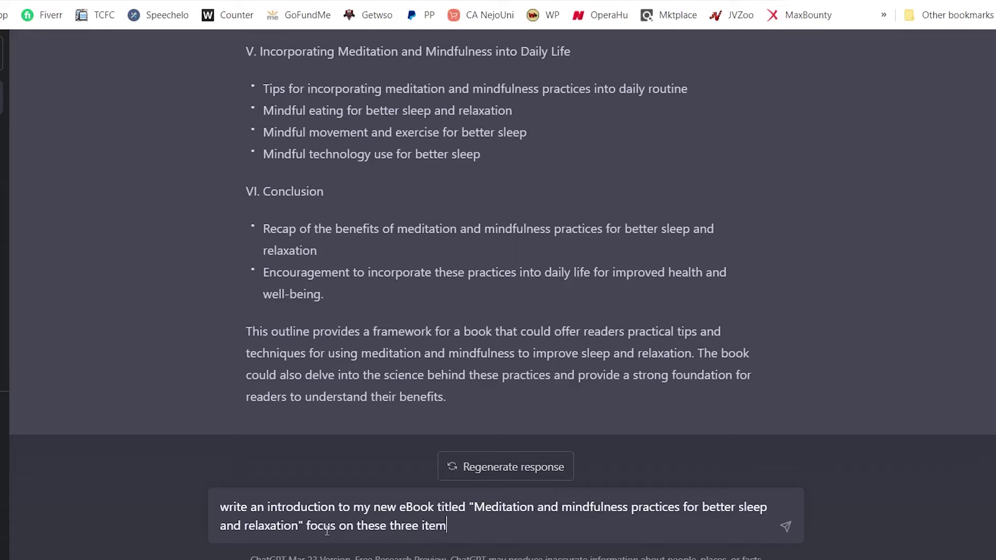
{"action": "key", "text": "shift+Return"}
{"action": "key", "text": "shift+Return"}
{"action": "type", "text": "1"}
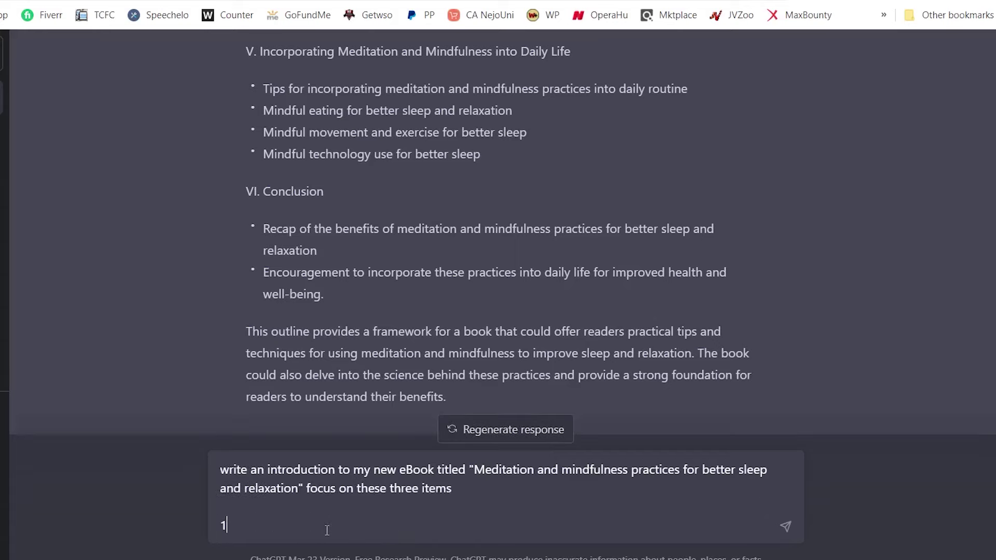
{"action": "type", "text": "."}
{"action": "key", "text": "ctrl+v"}
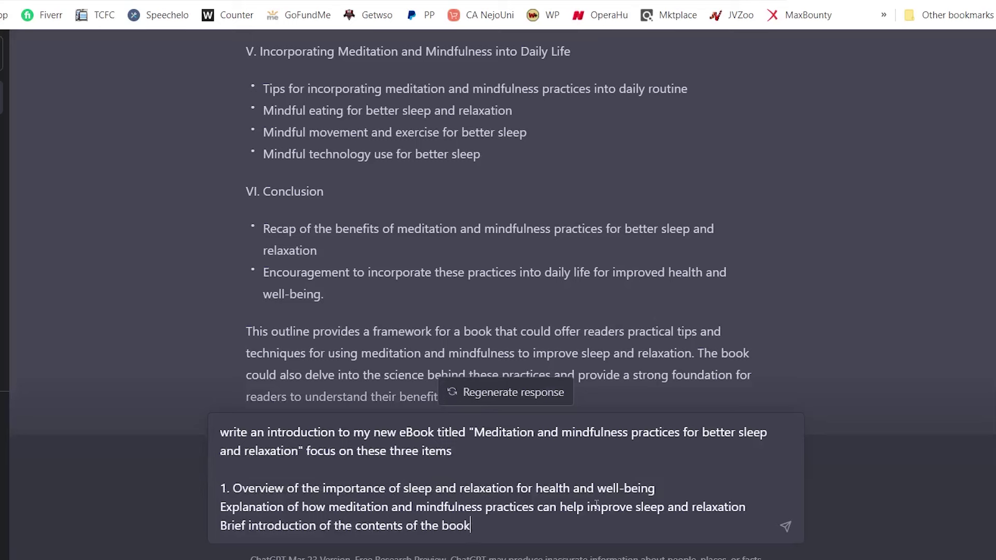
Number the "Explanation of how meditation" point 2. and the "Brief introduction" point 3. in the prompt
{"action": "left_click", "coordinate": [221, 506]}
{"action": "type", "text": "2."}
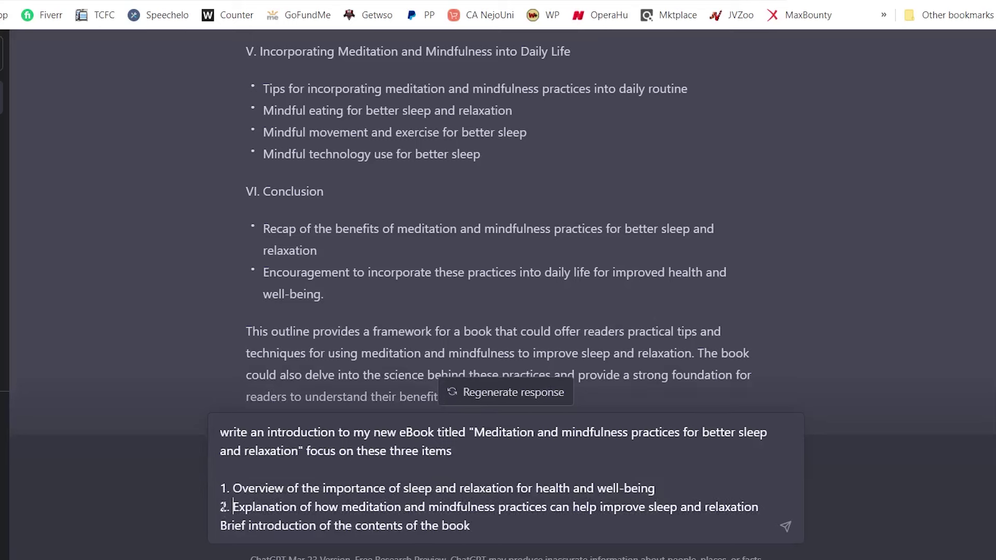
{"action": "left_click", "coordinate": [221, 526]}
{"action": "type", "text": "3."}
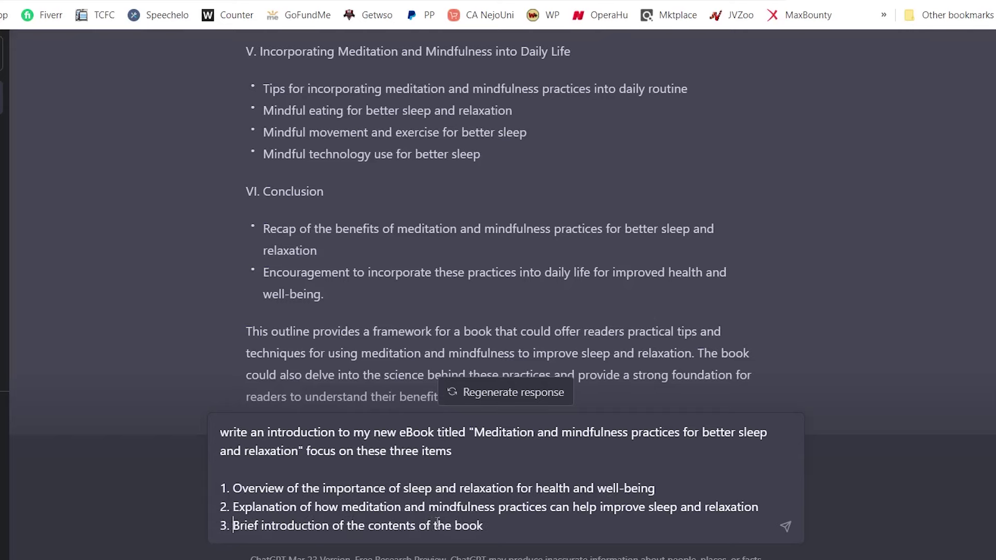
Add the line "The other chapters are listed below for your reference" after a blank line below the third point, ending with a line break
{"action": "left_click", "coordinate": [508, 525]}
{"action": "key", "text": "Return"}
{"action": "key", "text": "Return"}
{"action": "type", "text": "The other c"}
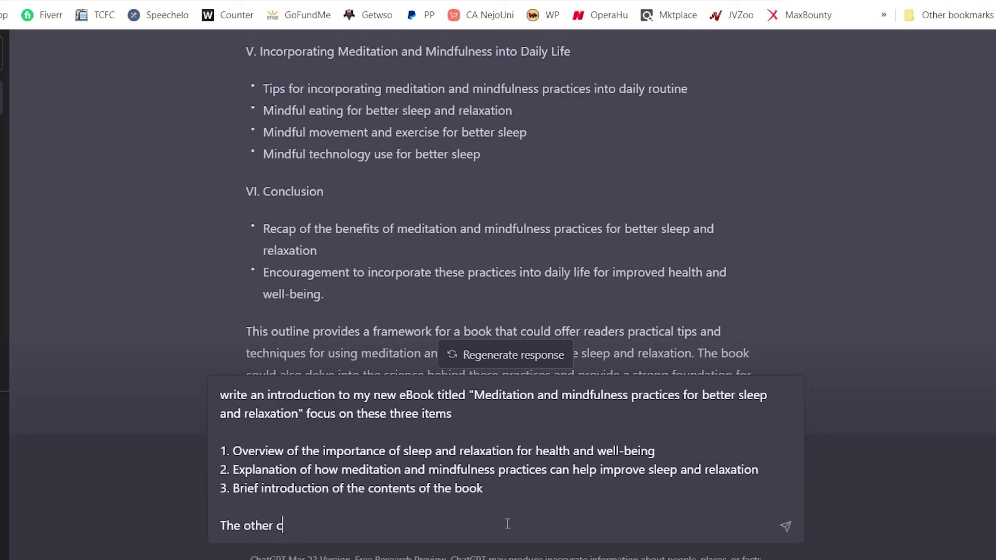
{"action": "type", "text": "hapters are liated"}
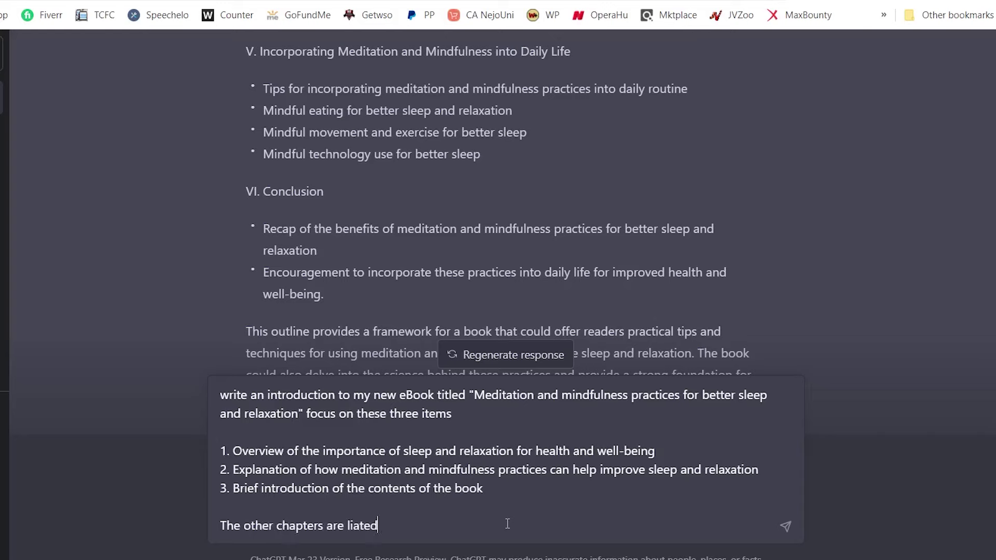
{"action": "type", "text": " below for your reference"}
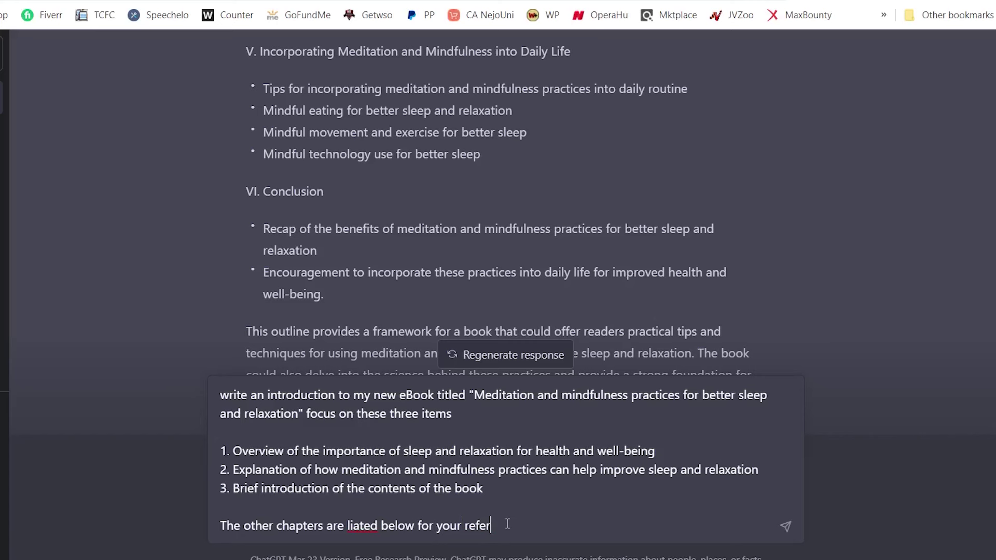
{"action": "key", "text": "shift+Return"}
Copy outline sections II through VI from Notepad to the end of the ChatGPT prompt and send it
{"action": "key", "text": "alt+Tab"}
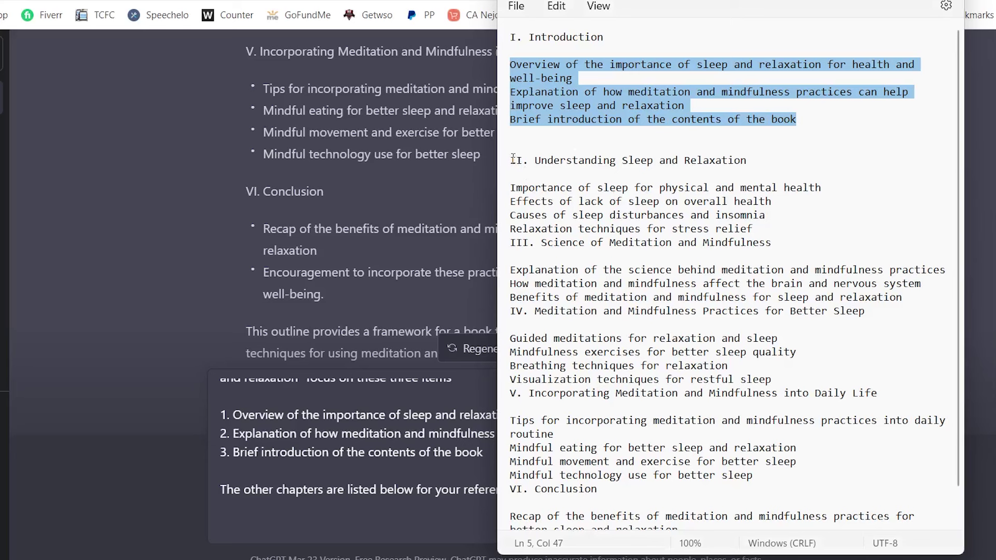
{"action": "left_click_drag", "start_coordinate": [513, 158], "coordinate": [731, 523]}
{"action": "key", "text": "ctrl+c"}
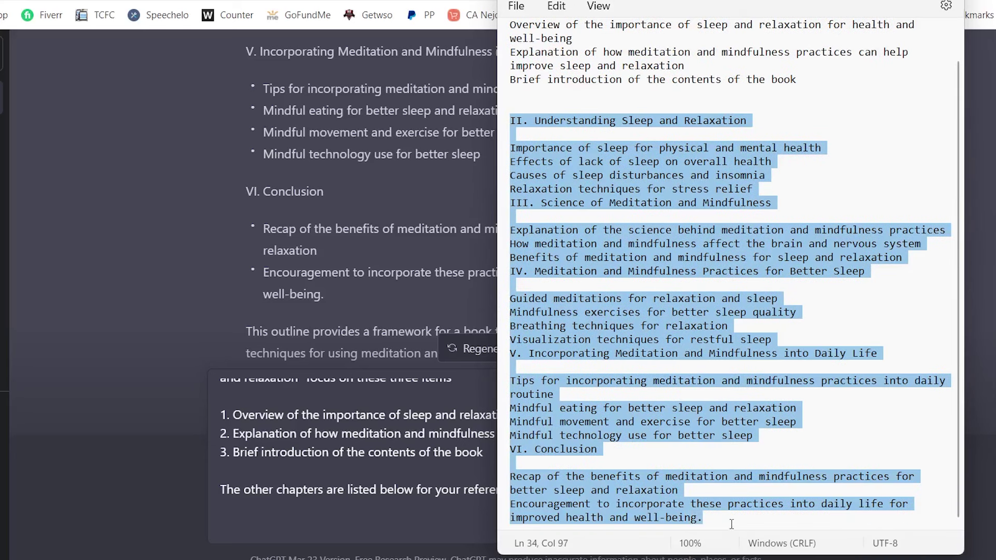
{"action": "left_click", "coordinate": [452, 504]}
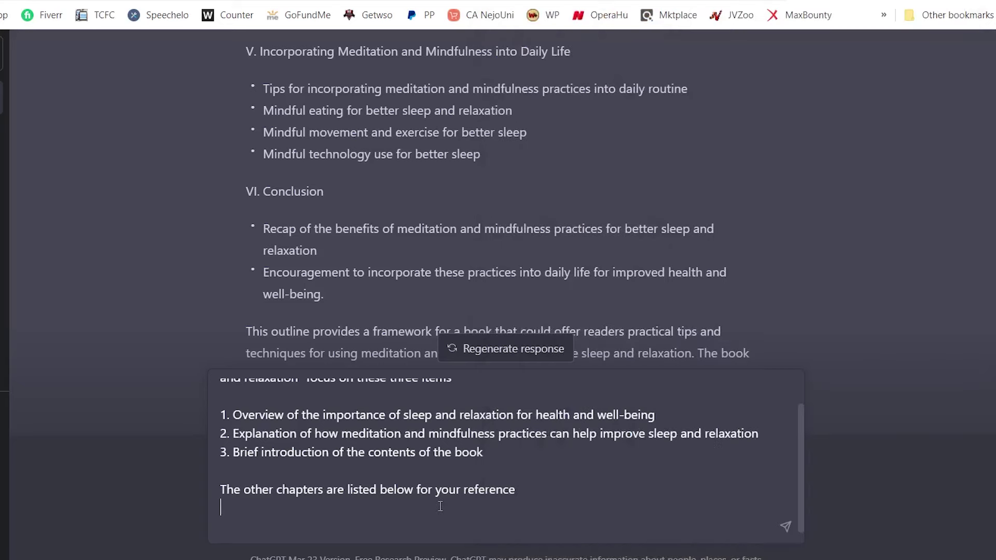
{"action": "key", "text": "ctrl+v"}
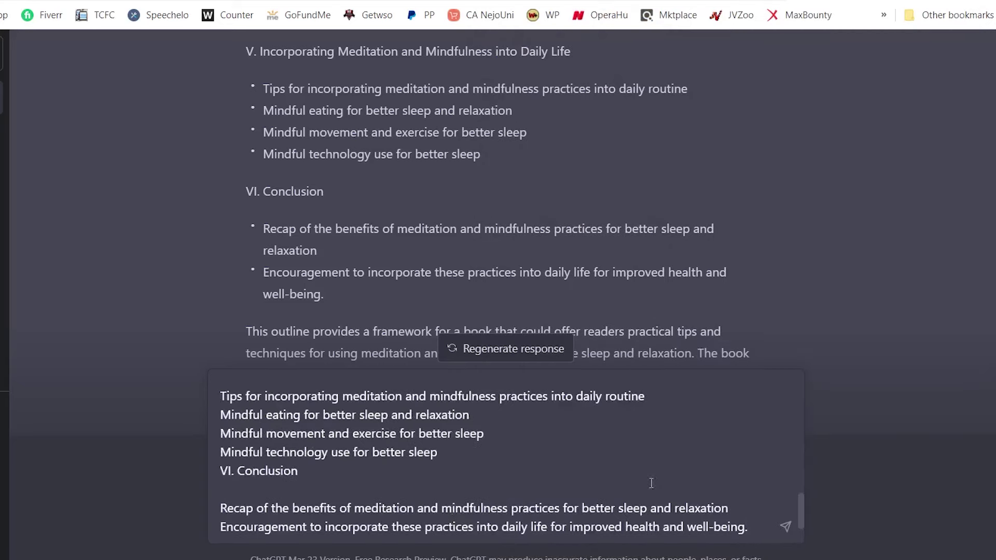
{"action": "left_click", "coordinate": [784, 526]}
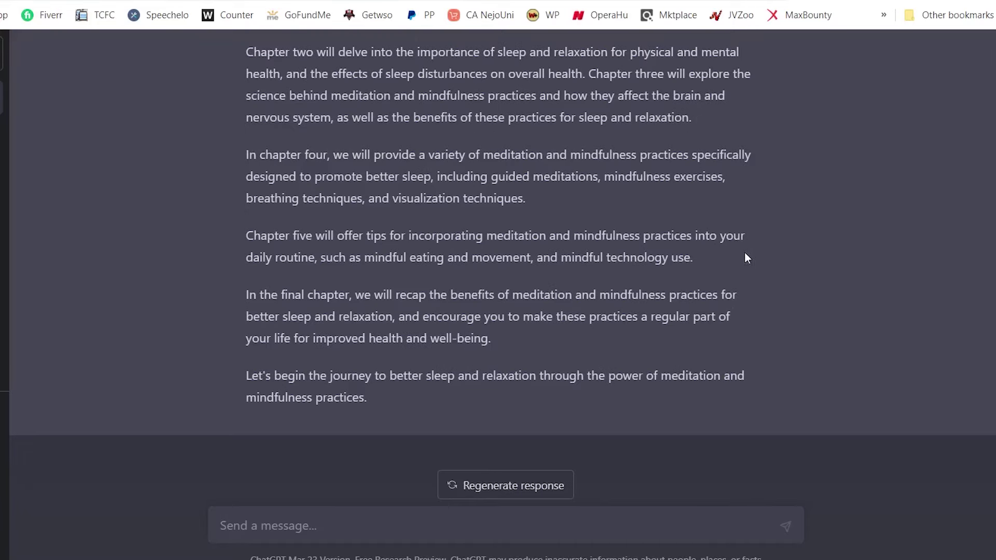
Read through the generated book introduction, from its welcome paragraph to the chapter summaries and closing sentence
{"action": "scroll", "coordinate": [743, 246], "scroll_direction": "up", "scroll_amount": 8}
{"action": "scroll", "coordinate": [743, 245], "scroll_direction": "up", "scroll_amount": 7}
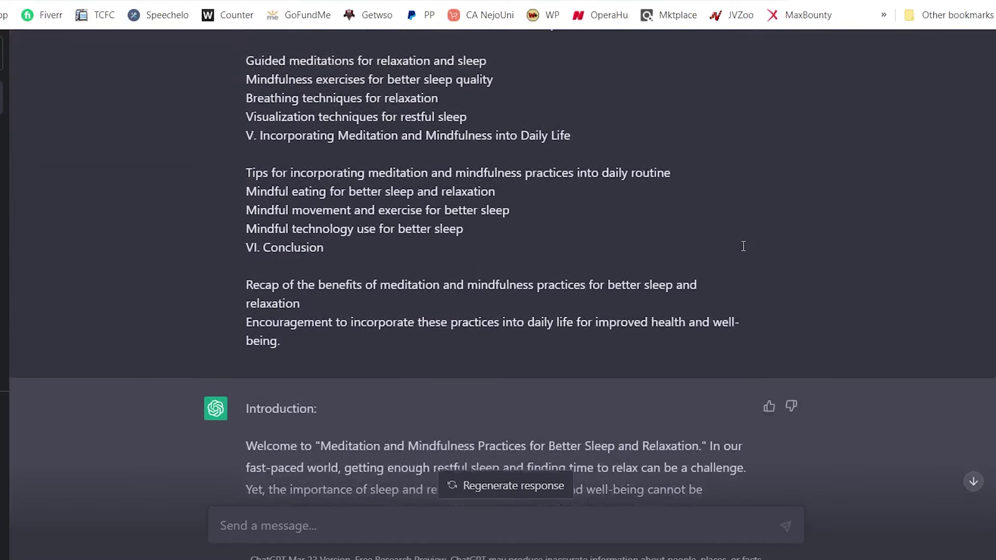
{"action": "scroll", "coordinate": [743, 245], "scroll_direction": "down", "scroll_amount": 6}
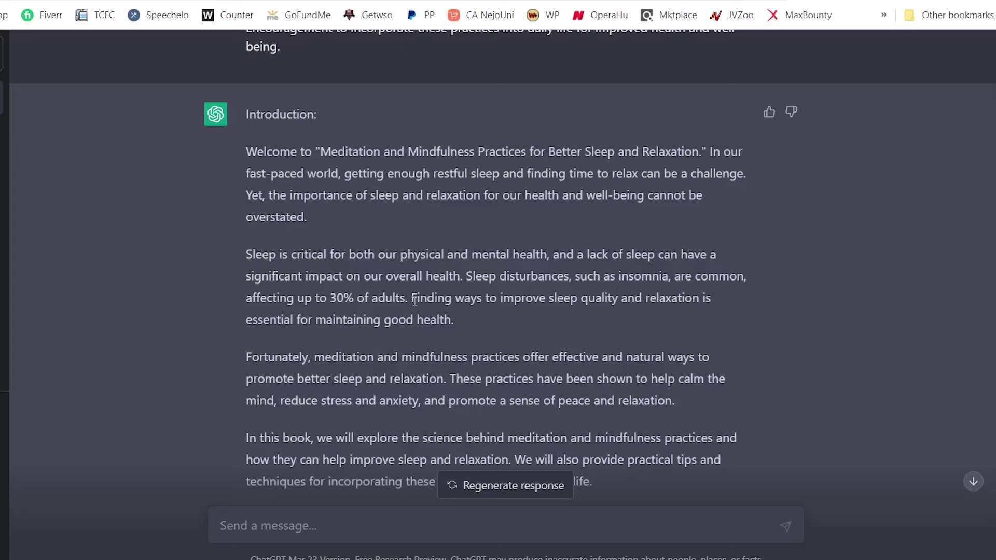
{"action": "scroll", "coordinate": [571, 284], "scroll_direction": "down", "scroll_amount": 7}
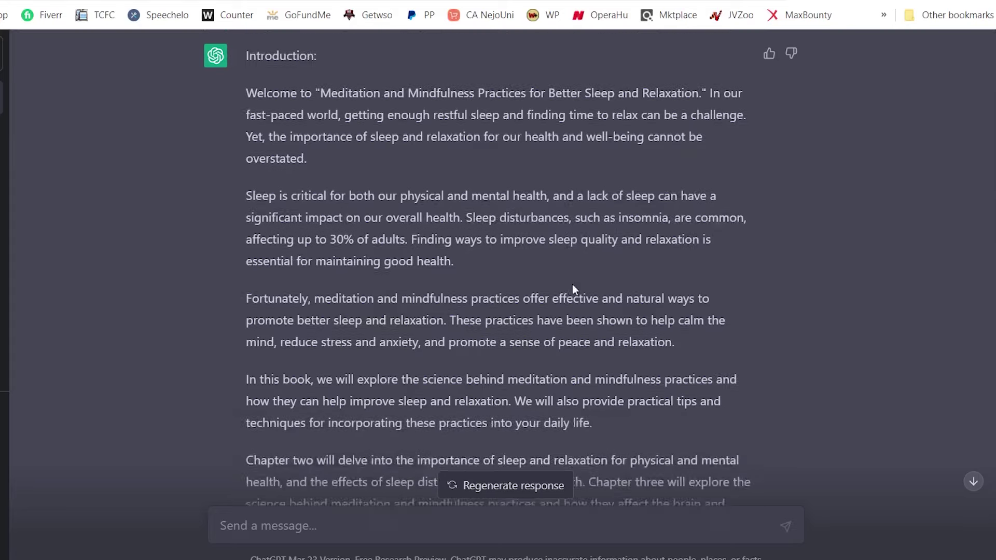
{"action": "scroll", "coordinate": [573, 283], "scroll_direction": "down", "scroll_amount": 2}
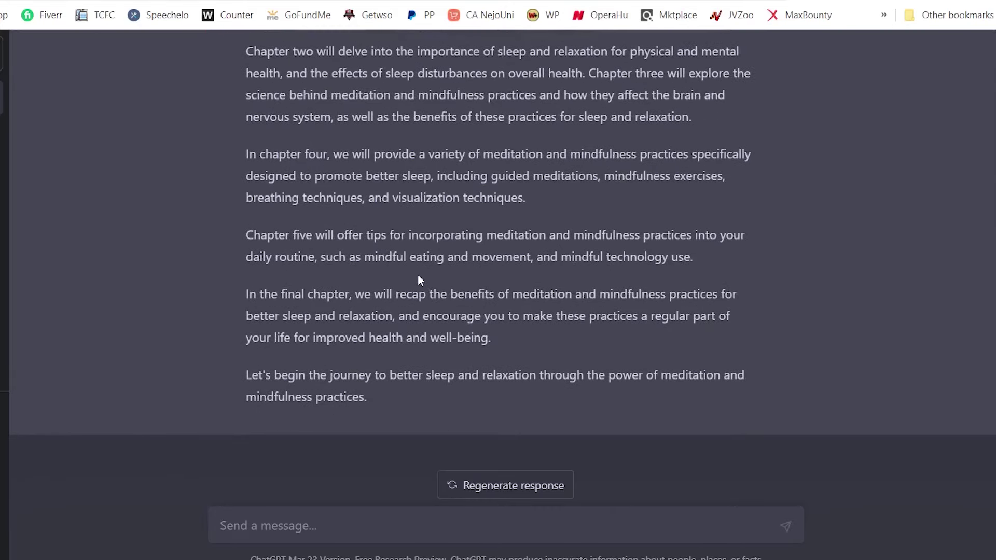
{"action": "scroll", "coordinate": [410, 275], "scroll_direction": "up", "scroll_amount": 6}
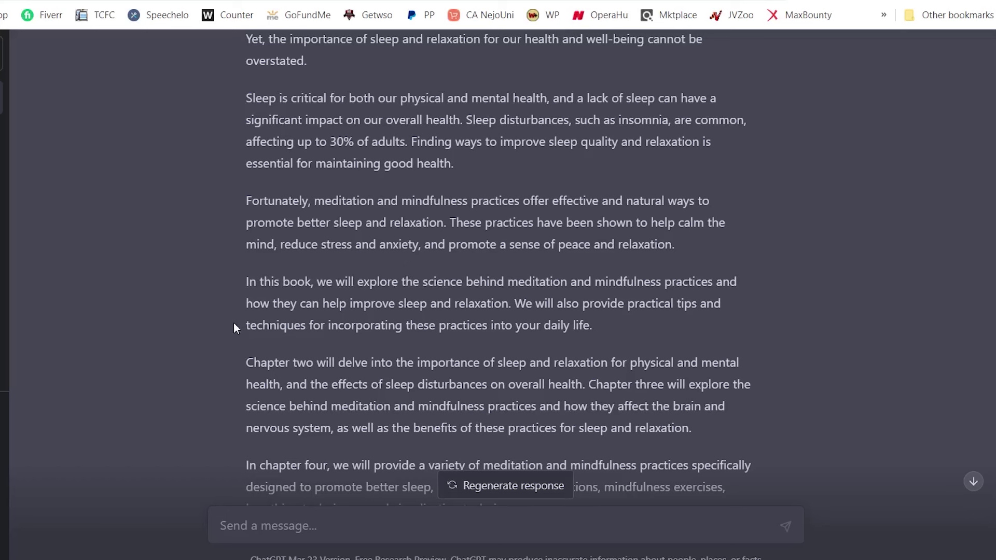
{"action": "scroll", "coordinate": [233, 323], "scroll_direction": "down", "scroll_amount": 3}
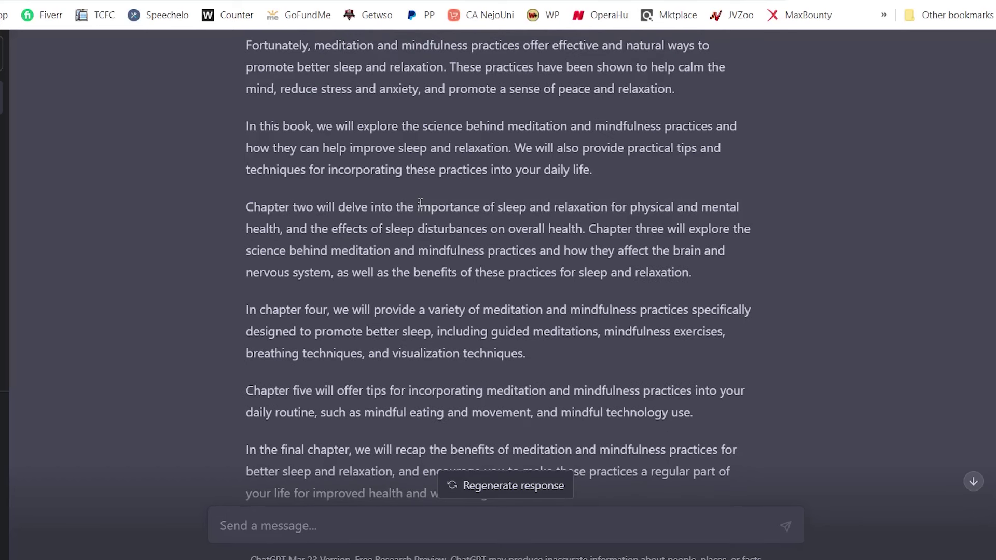
{"action": "scroll", "coordinate": [303, 326], "scroll_direction": "down", "scroll_amount": 3}
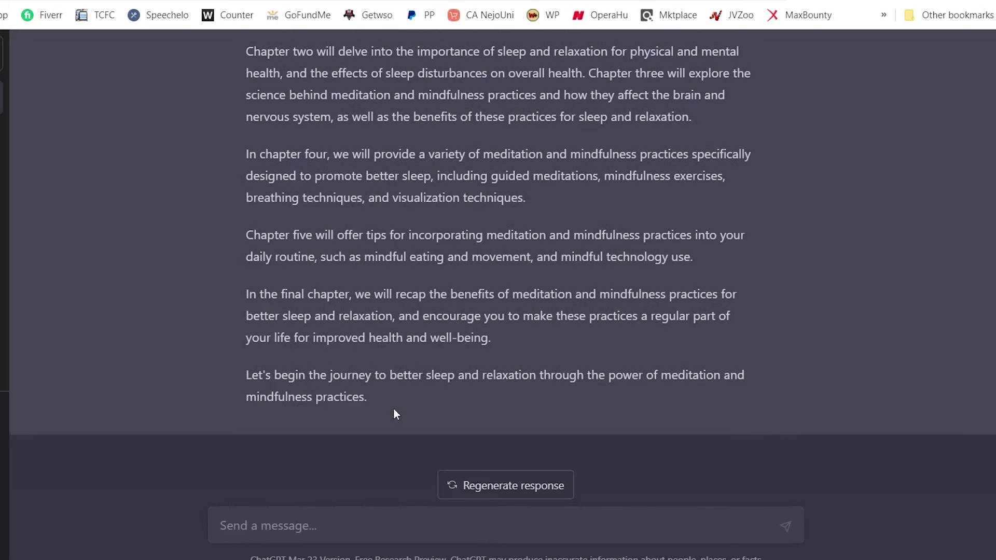
Copy the full generated introduction from ChatGPT, from its heading to the closing sentence, into a Notepad document
{"action": "left_click_drag", "start_coordinate": [391, 402], "coordinate": [243, 311]}
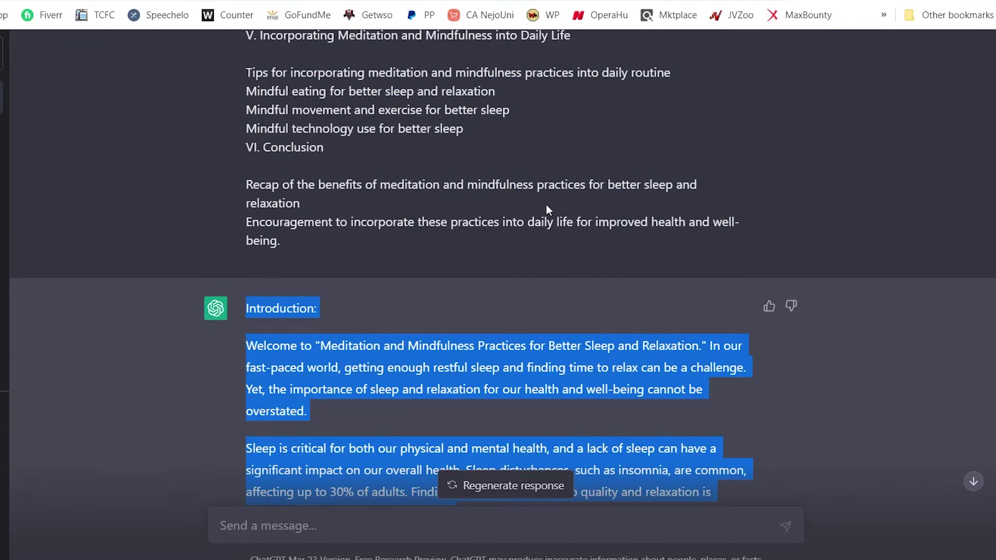
{"action": "key", "text": "alt+Tab"}
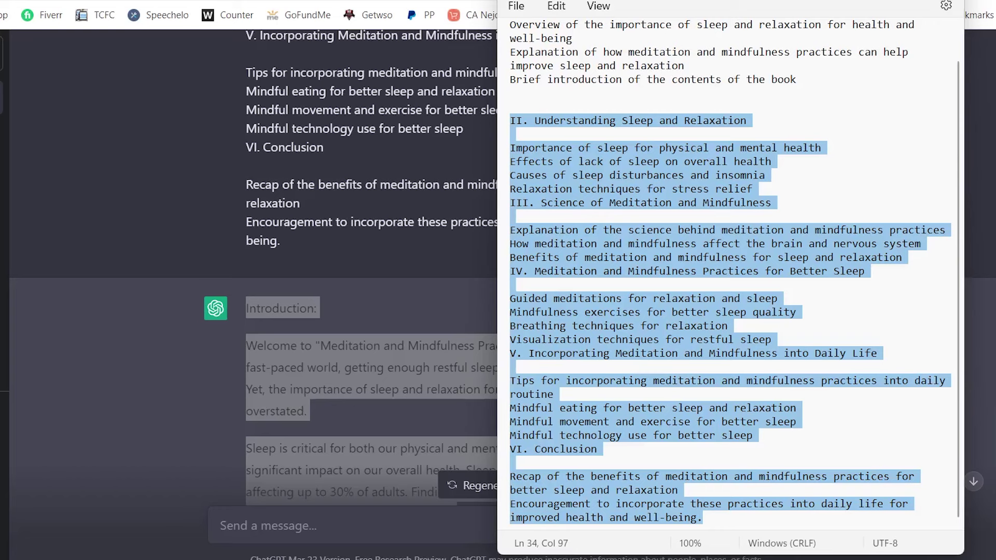
{"action": "key", "text": "ctrl+a"}
{"action": "key", "text": "Delete"}
{"action": "key", "text": "ctrl+v"}
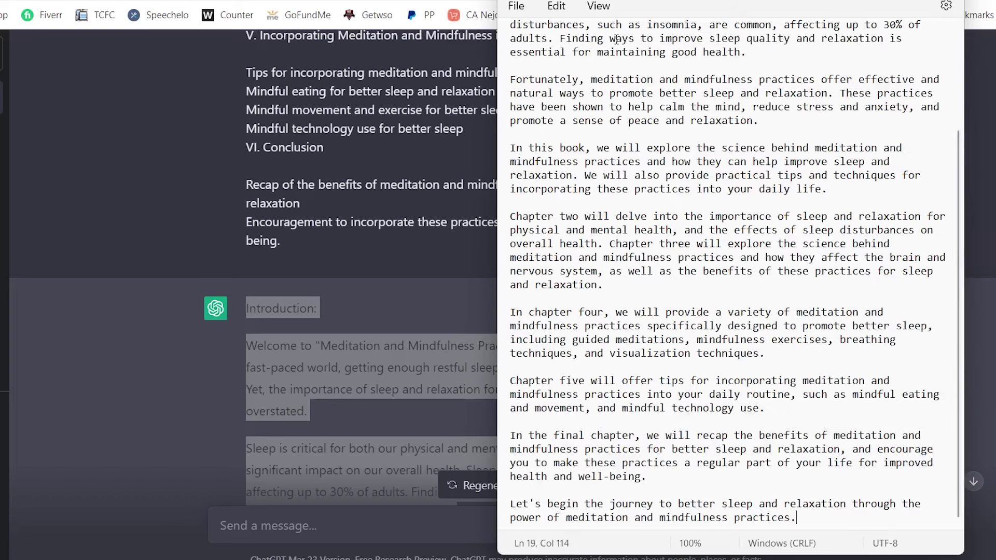
{"action": "scroll", "coordinate": [635, 146], "scroll_direction": "up", "scroll_amount": 4}
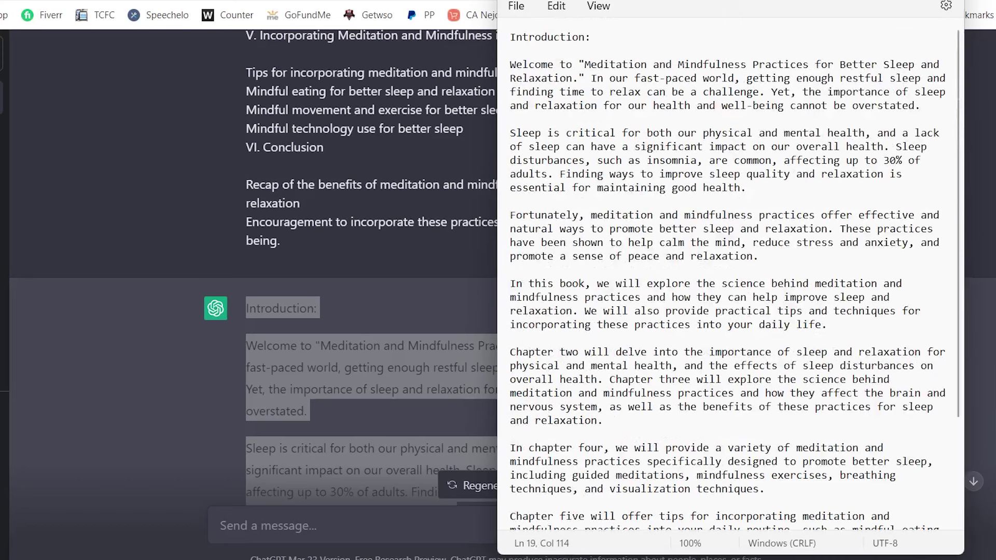
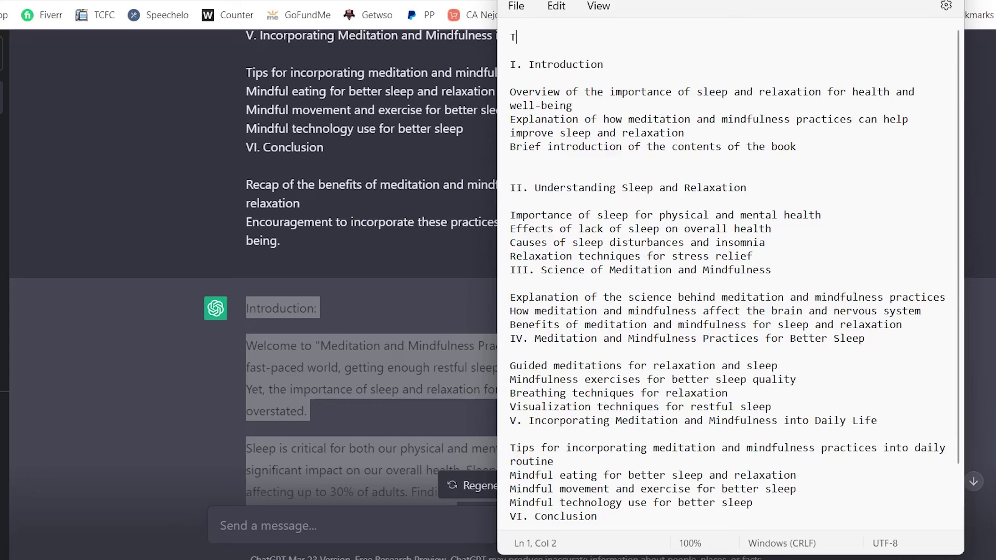
Add the heading "Table of content" above the outline in Notepad and check the section II title
{"action": "type", "text": "ntent"}
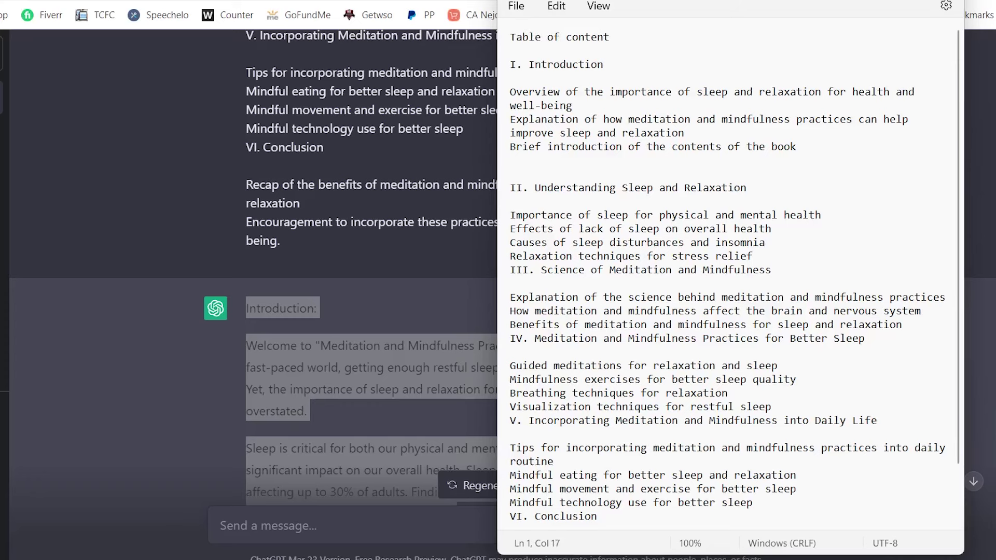
{"action": "key", "text": "ctrl+a"}
{"action": "key", "text": "ctrl+v"}
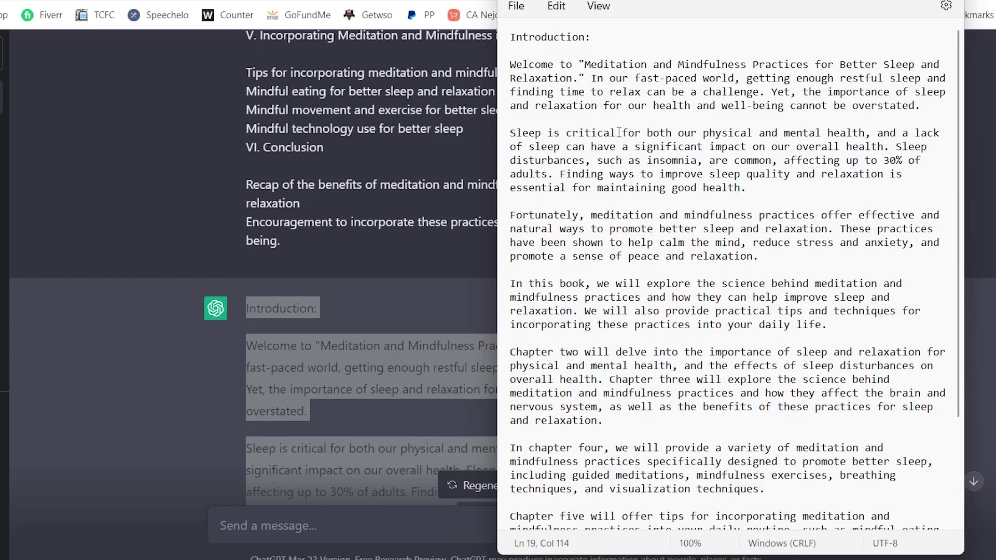
{"action": "key", "text": "ctrl+z"}
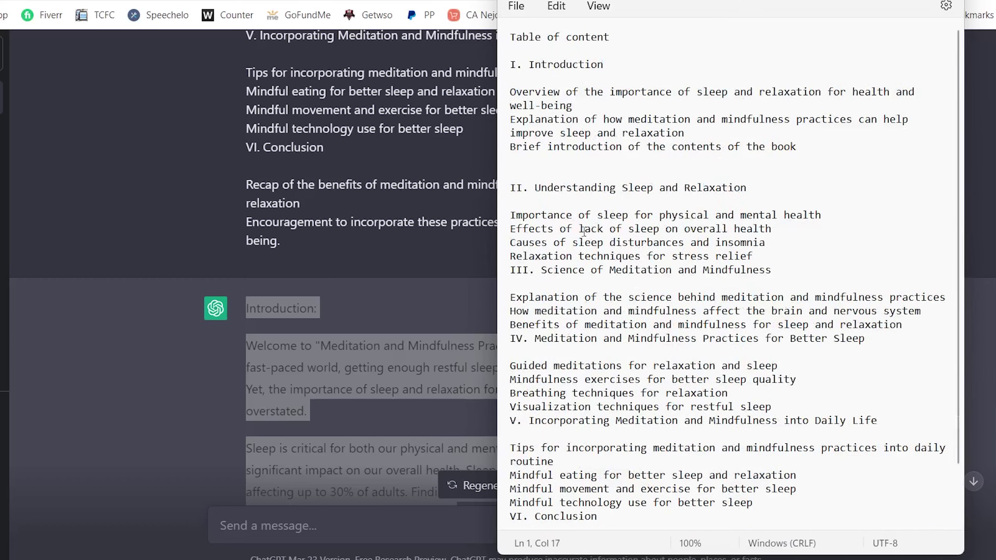
{"action": "left_click_drag", "start_coordinate": [534, 190], "coordinate": [763, 191]}
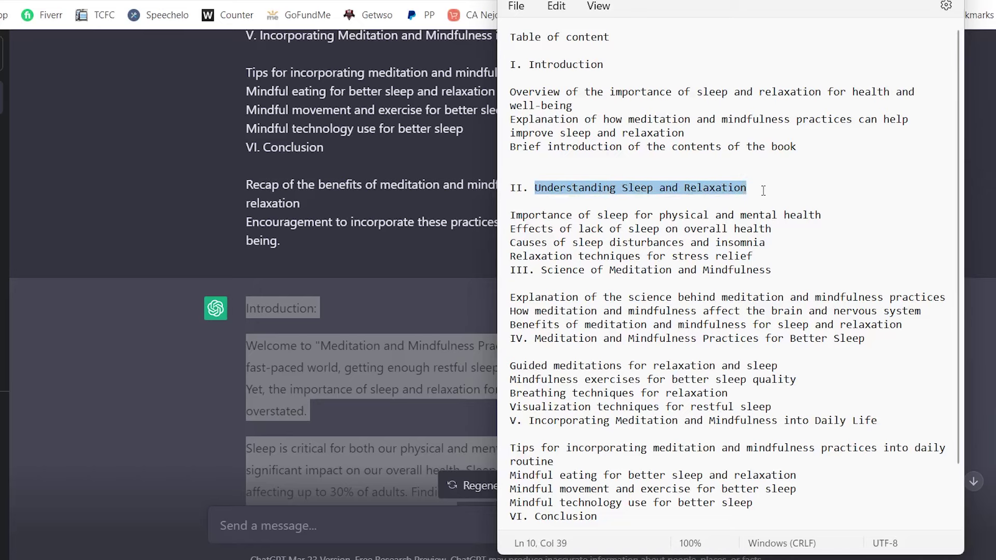
{"action": "left_click", "coordinate": [614, 202]}
Copy the opening instruction of the earlier introduction prompt, up to "focus on these three items", into a new ChatGPT message
{"action": "left_click", "coordinate": [388, 258]}
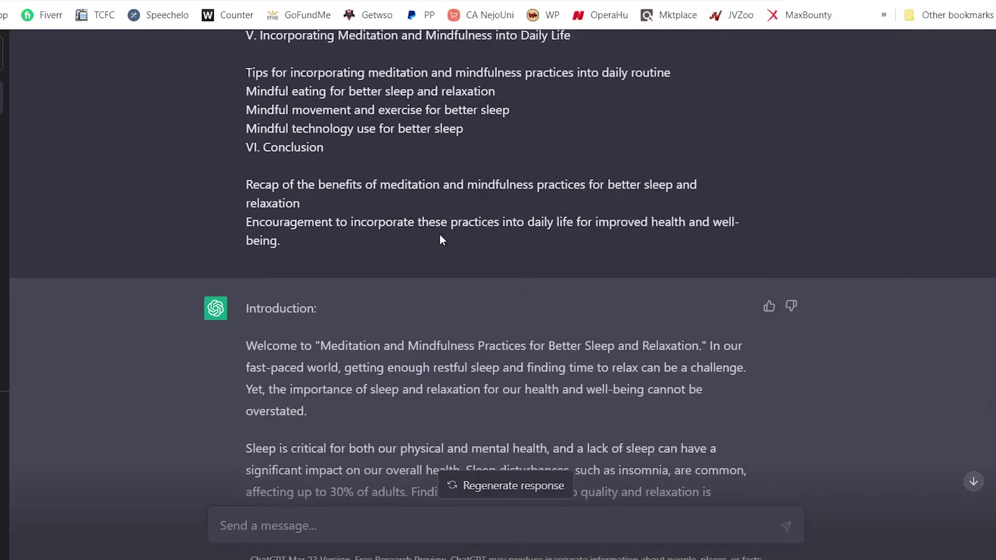
{"action": "scroll", "coordinate": [440, 234], "scroll_direction": "up", "scroll_amount": 6}
{"action": "scroll", "coordinate": [454, 226], "scroll_direction": "down", "scroll_amount": 10}
{"action": "scroll", "coordinate": [454, 225], "scroll_direction": "down", "scroll_amount": 3}
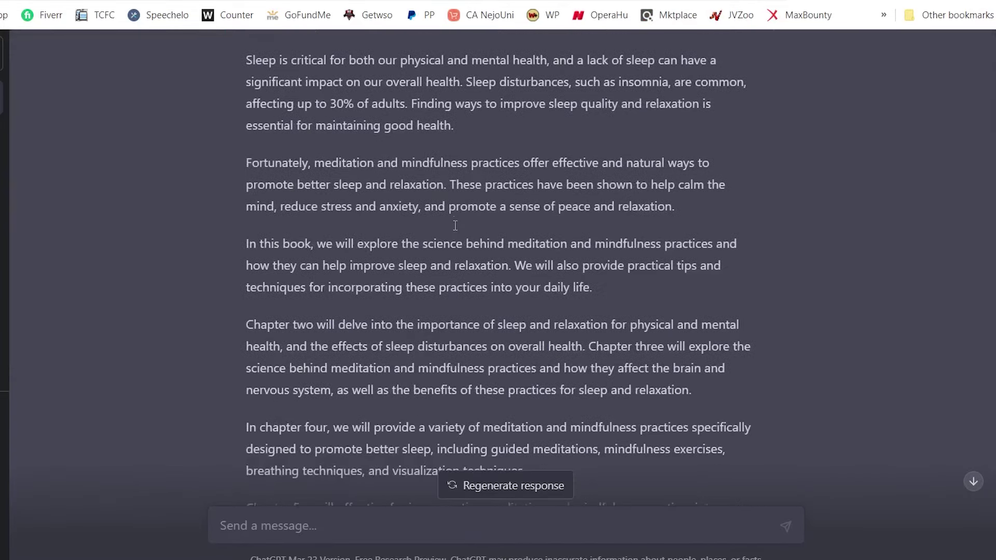
{"action": "scroll", "coordinate": [456, 220], "scroll_direction": "up", "scroll_amount": 5}
{"action": "scroll", "coordinate": [467, 207], "scroll_direction": "down", "scroll_amount": 6}
{"action": "scroll", "coordinate": [467, 206], "scroll_direction": "up", "scroll_amount": 15}
{"action": "scroll", "coordinate": [468, 207], "scroll_direction": "up", "scroll_amount": 9}
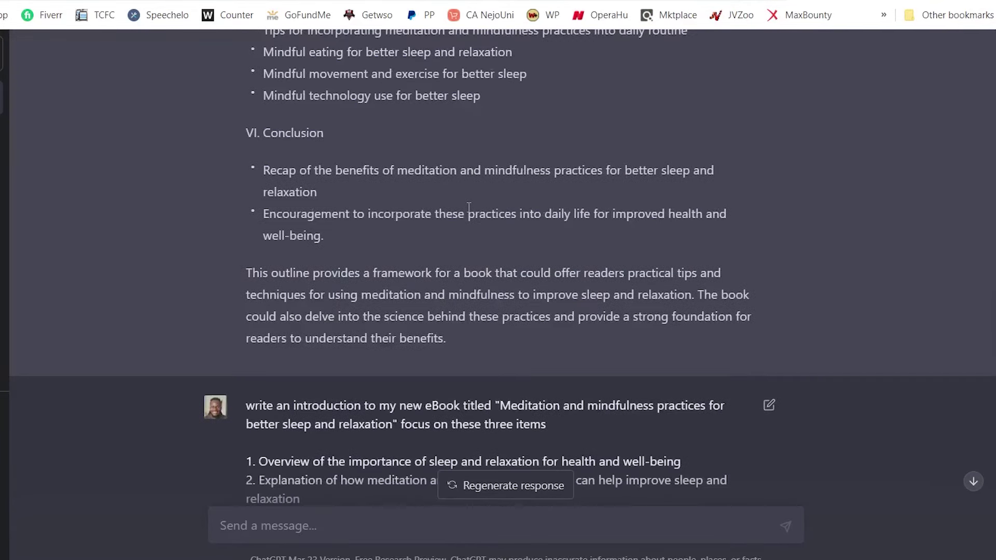
{"action": "scroll", "coordinate": [593, 315], "scroll_direction": "down", "scroll_amount": 2}
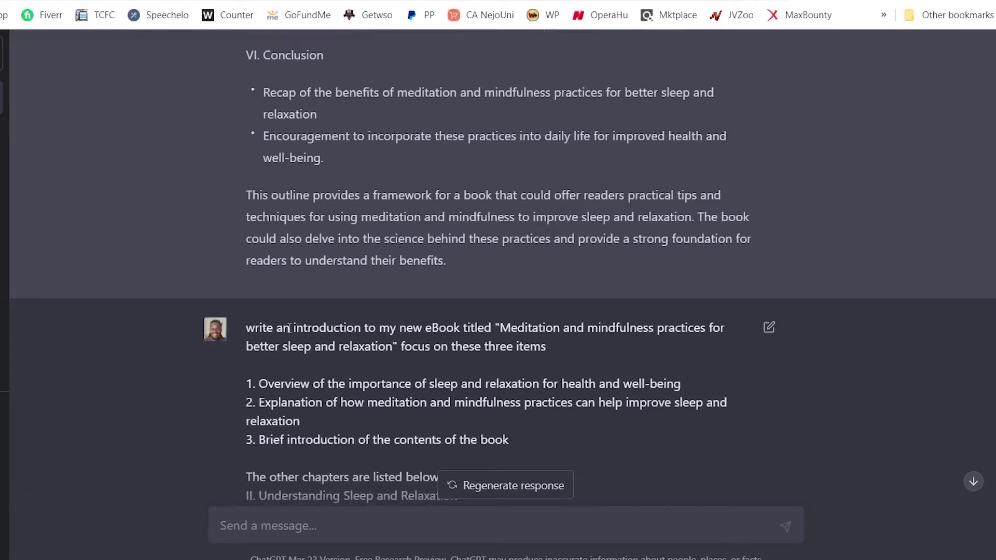
{"action": "left_click_drag", "start_coordinate": [247, 328], "coordinate": [555, 359]}
{"action": "key", "text": "ctrl+c"}
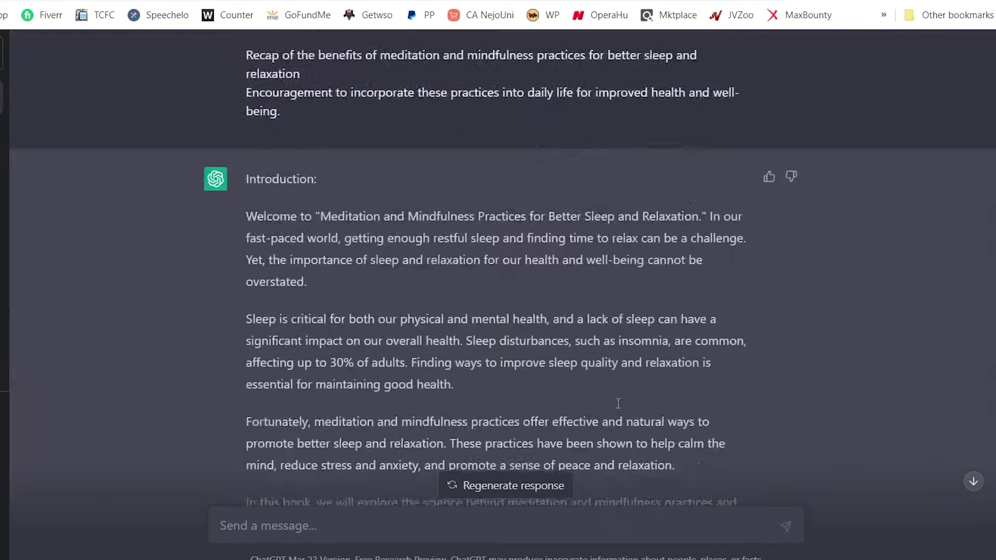
{"action": "scroll", "coordinate": [617, 402], "scroll_direction": "down", "scroll_amount": 10}
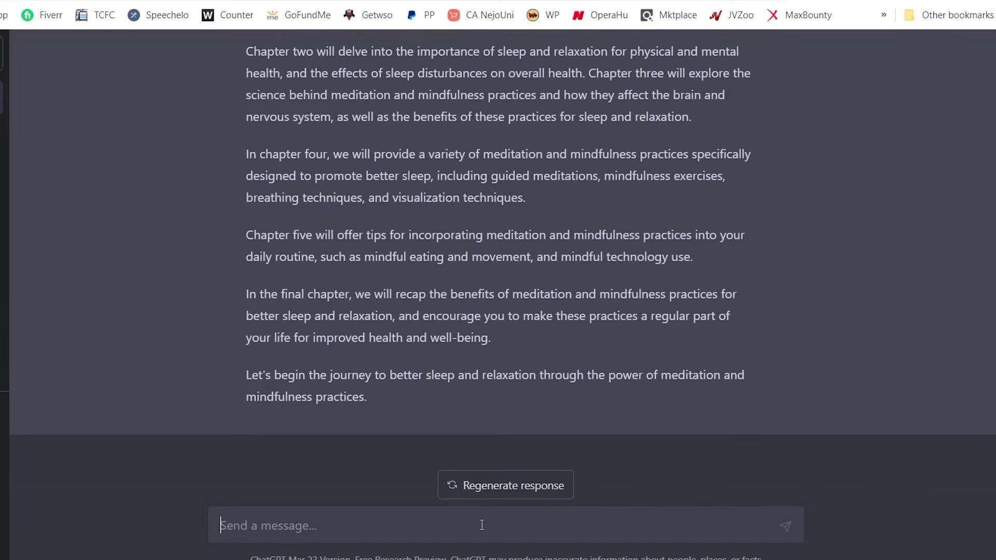
{"action": "key", "text": "ctrl+v"}
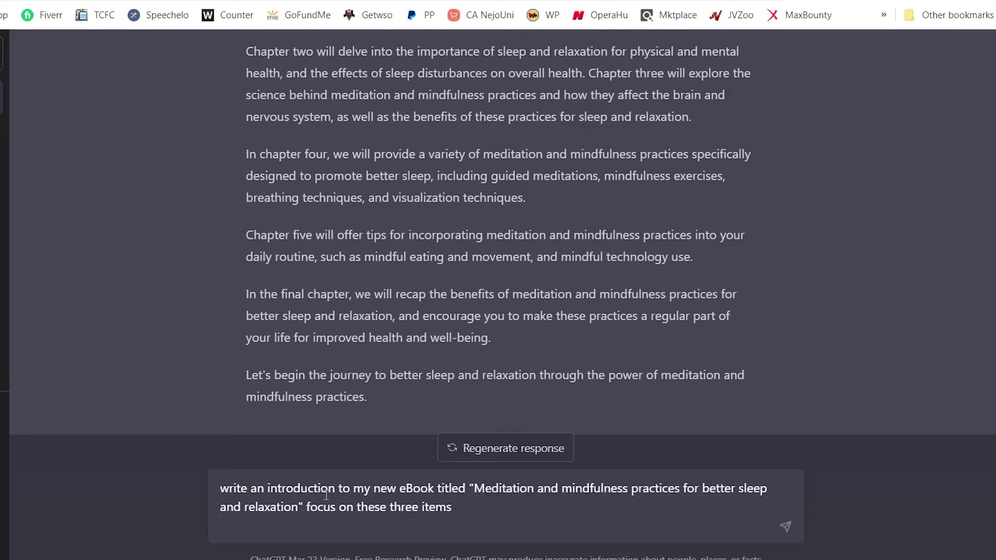
Replace "an introduction" in the prompt with "the second chapter focused on" followed by an empty pair of quotation marks
{"action": "left_click_drag", "start_coordinate": [335, 488], "coordinate": [252, 488]}
{"action": "type", "text": "the second "}
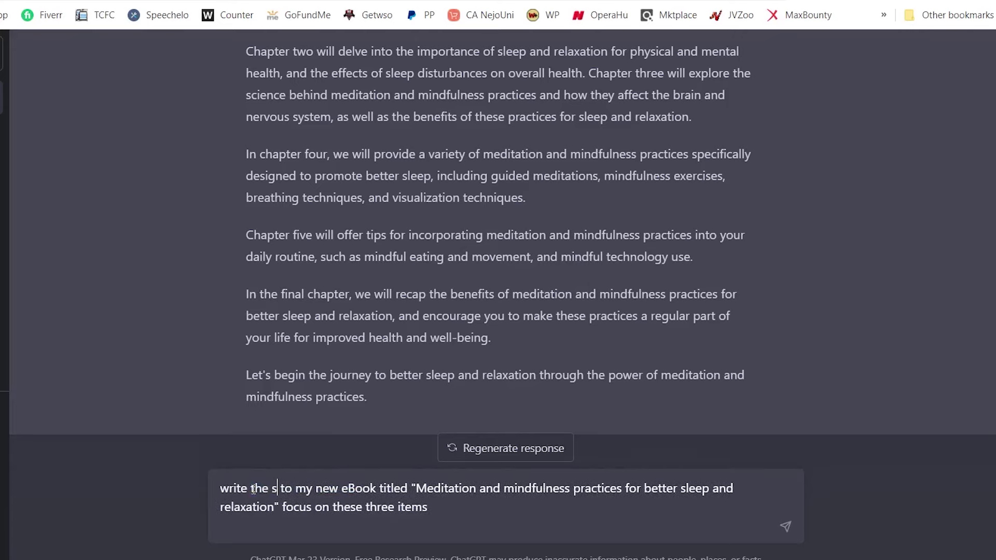
{"action": "type", "text": "chapter"}
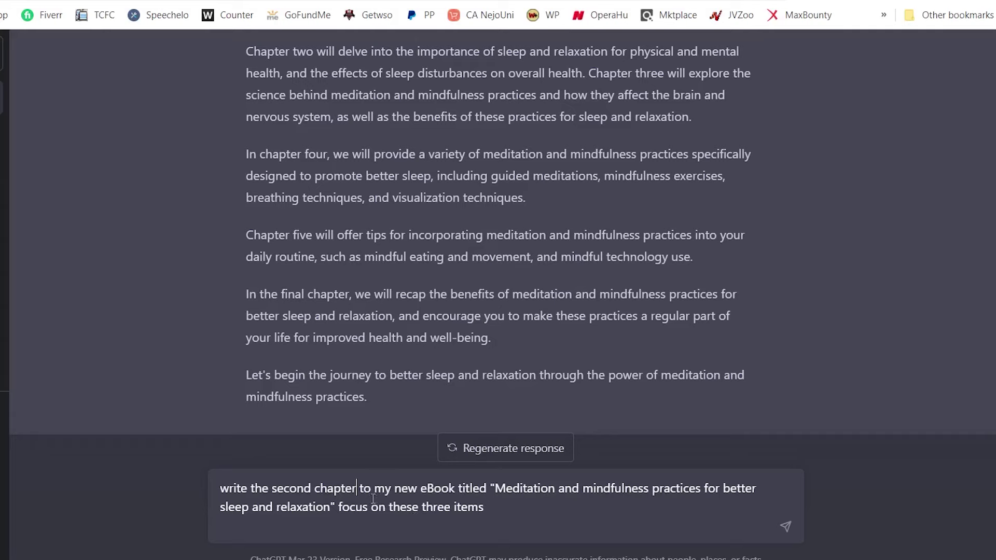
{"action": "type", "text": "c"}
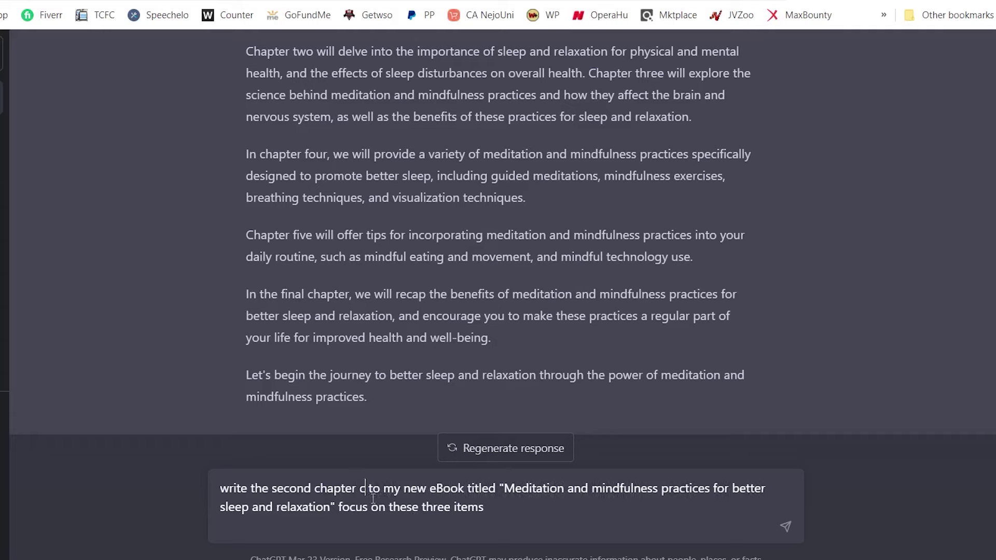
{"action": "key", "text": "BackSpace"}
{"action": "type", "text": "focused on \""}
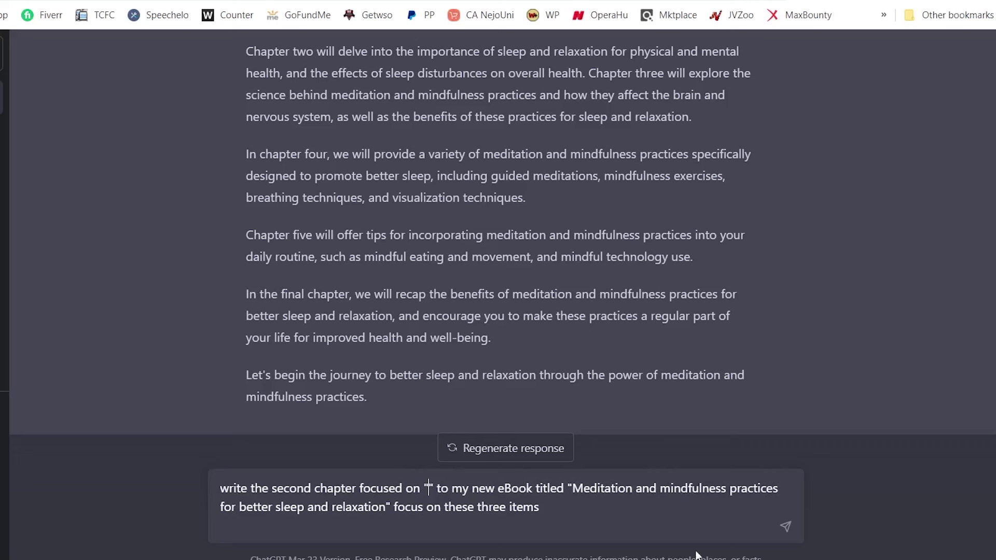
Copy the section II title "Understanding Sleep and Relaxation" from the Notepad outline into the prompt's empty quotation marks
{"action": "left_click", "coordinate": [600, 559]}
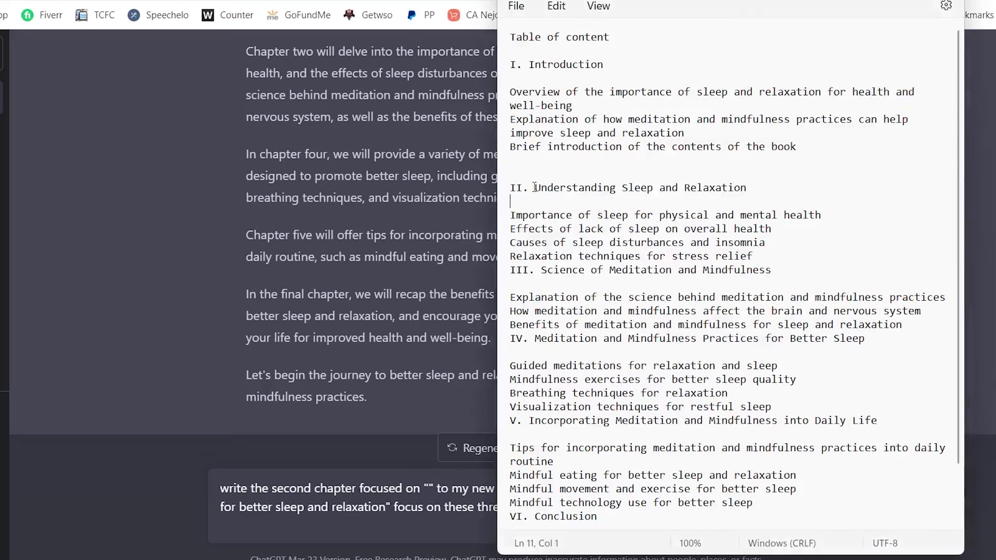
{"action": "left_click_drag", "start_coordinate": [535, 187], "coordinate": [751, 183]}
{"action": "key", "text": "ctrl+c"}
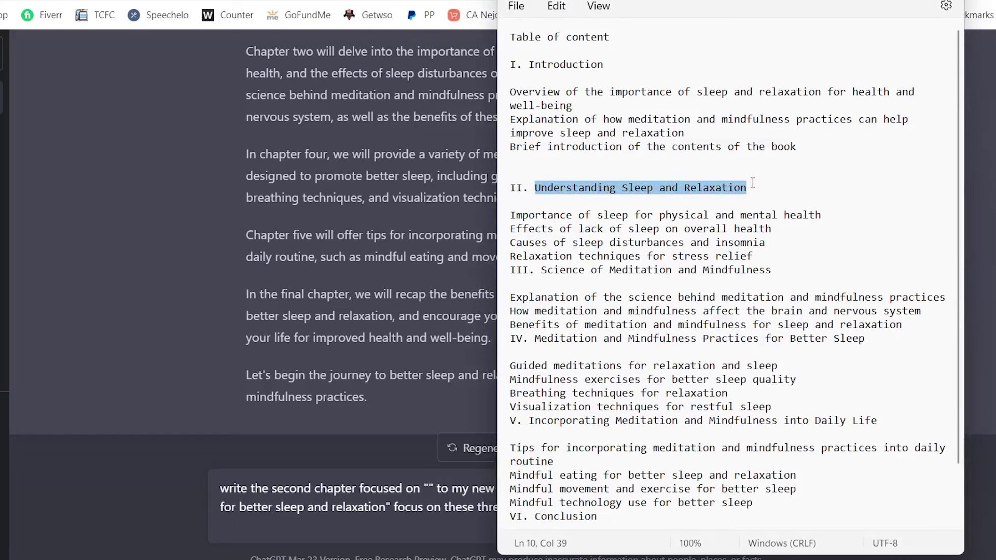
{"action": "left_click", "coordinate": [430, 490]}
{"action": "key", "text": "ctrl+v"}
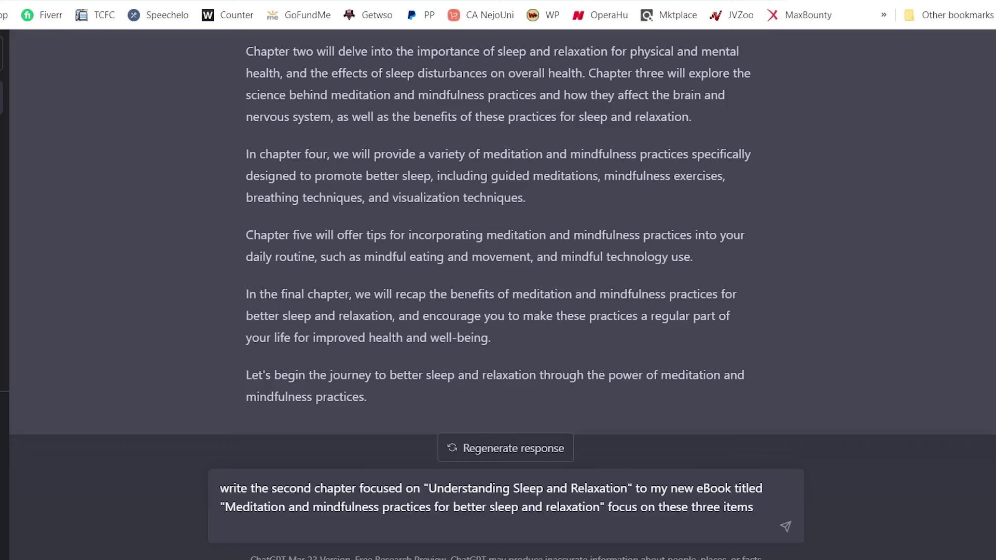
Separate section III from section II in the Notepad outline with two blank lines
{"action": "key", "text": "alt+Tab"}
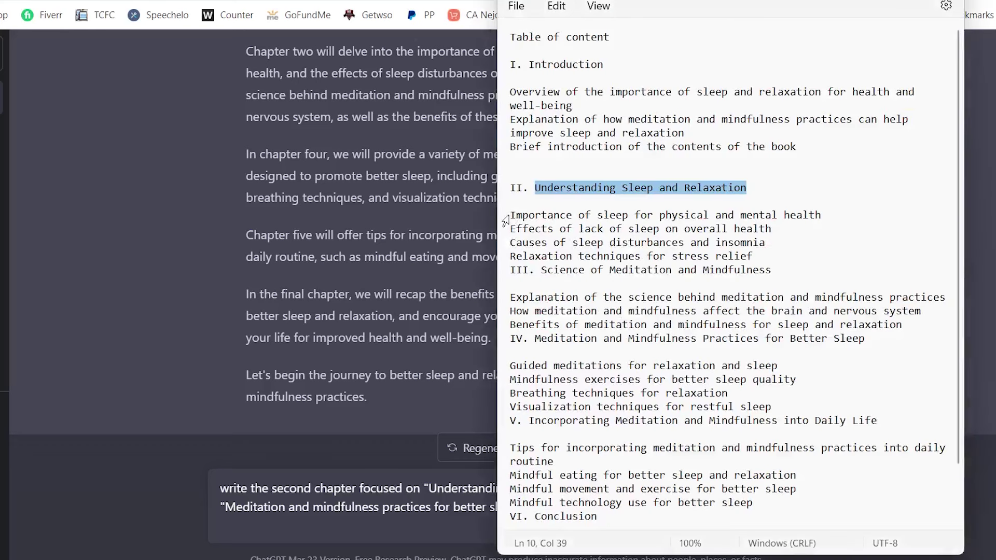
{"action": "left_click", "coordinate": [762, 261]}
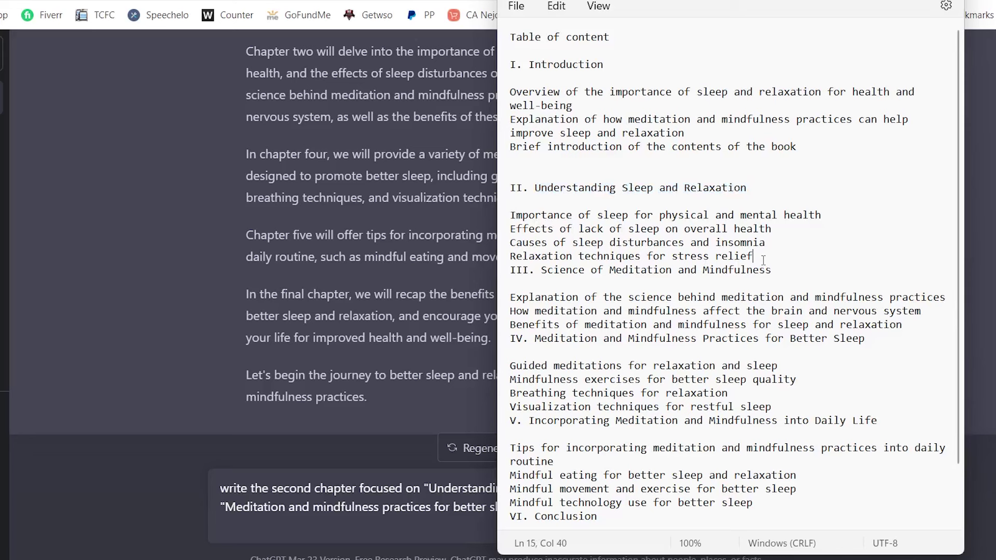
{"action": "key", "text": "Return"}
{"action": "key", "text": "Return"}
Change "three items" to "four items" in the ChatGPT prompt and copy the four section II points below it after a blank line
{"action": "triple_click", "coordinate": [507, 218]}
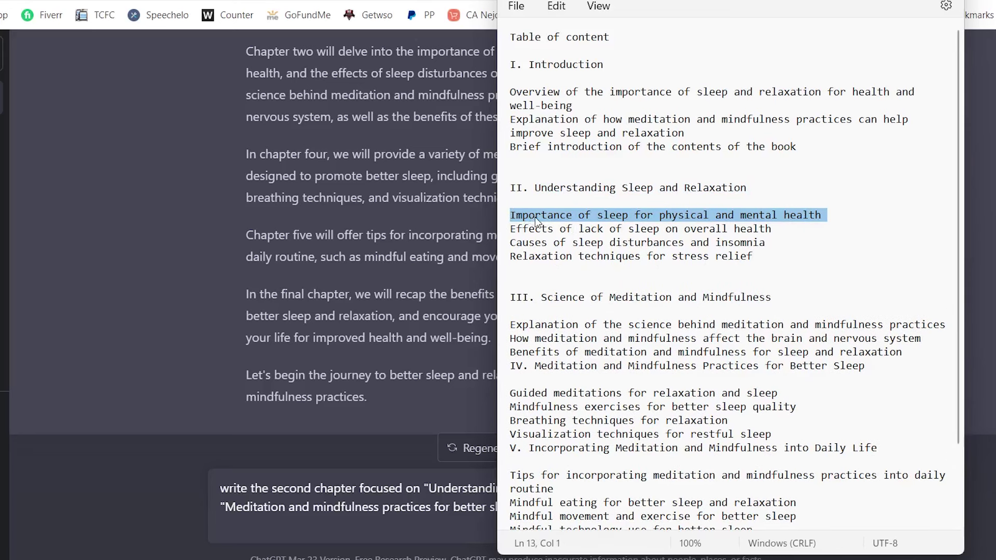
{"action": "left_click", "coordinate": [534, 215]}
{"action": "triple_click", "coordinate": [510, 215]}
{"action": "key", "text": "alt+Tab"}
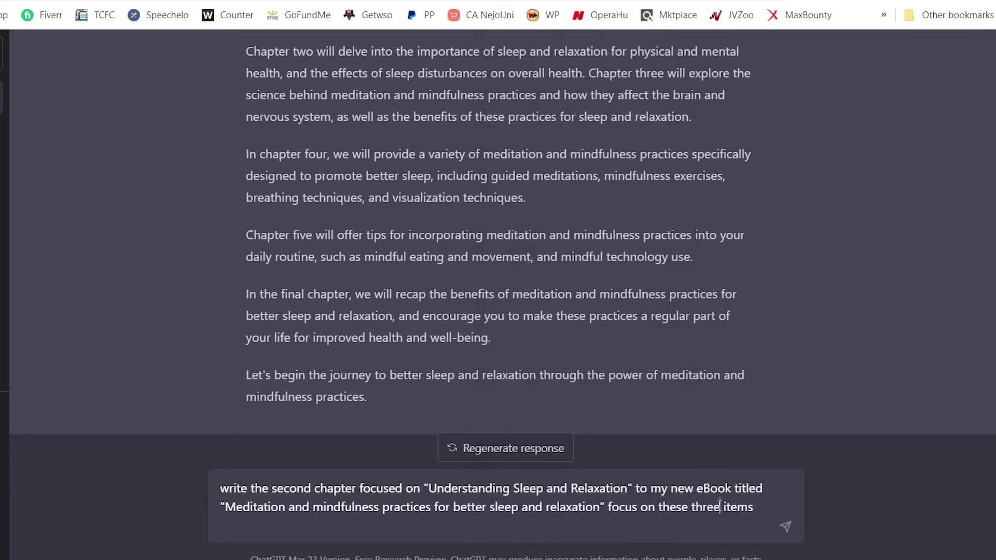
{"action": "double_click", "coordinate": [720, 507]}
{"action": "type", "text": "four"}
{"action": "key", "text": "shift+Return"}
{"action": "key", "text": "shift+Return"}
{"action": "type", "text": "Importance of sleep for physical and mental health Effects of lack of sleep on overall health Causes of sleep disturbances and insomnia Relaxation techniques for stress relief"}
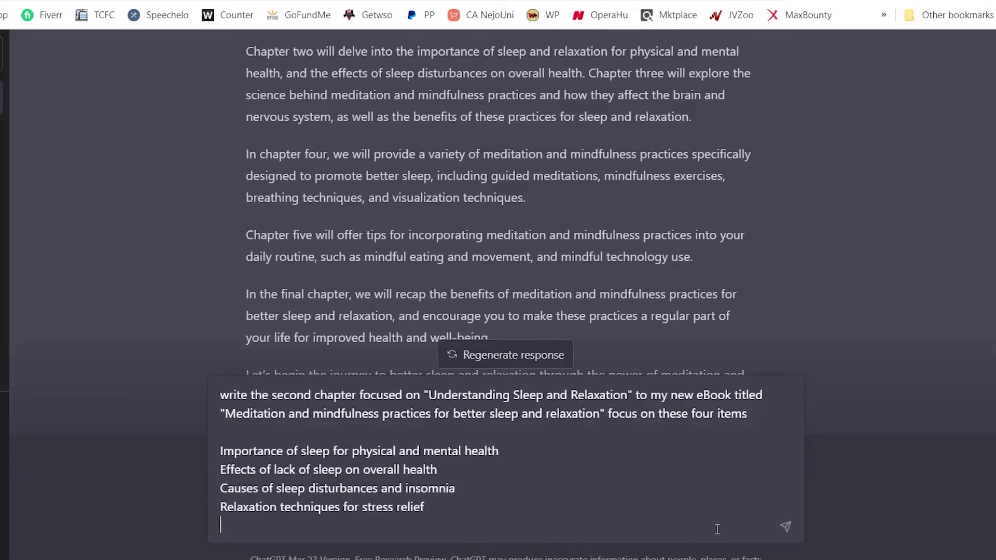
Number the four copied points in the prompt 1. to 4
{"action": "left_click", "coordinate": [221, 451]}
{"action": "type", "text": "1. 2."}
{"action": "left_click", "coordinate": [221, 487]}
{"action": "type", "text": "3."}
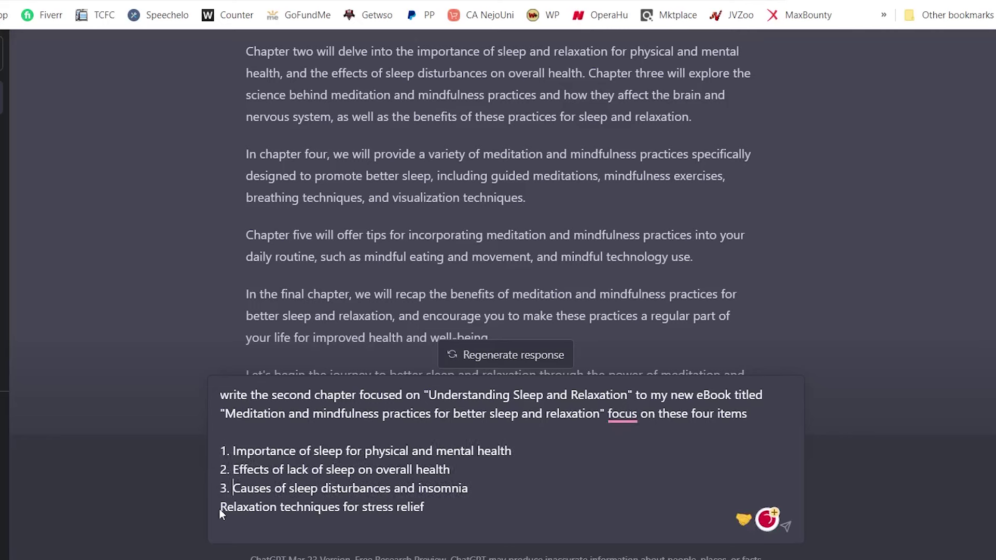
{"action": "left_click", "coordinate": [221, 508]}
{"action": "type", "text": "4."}
Accept the correction of "focus" to "Focus" in the prompt and send the second-chapter request
{"action": "left_click", "coordinate": [622, 413]}
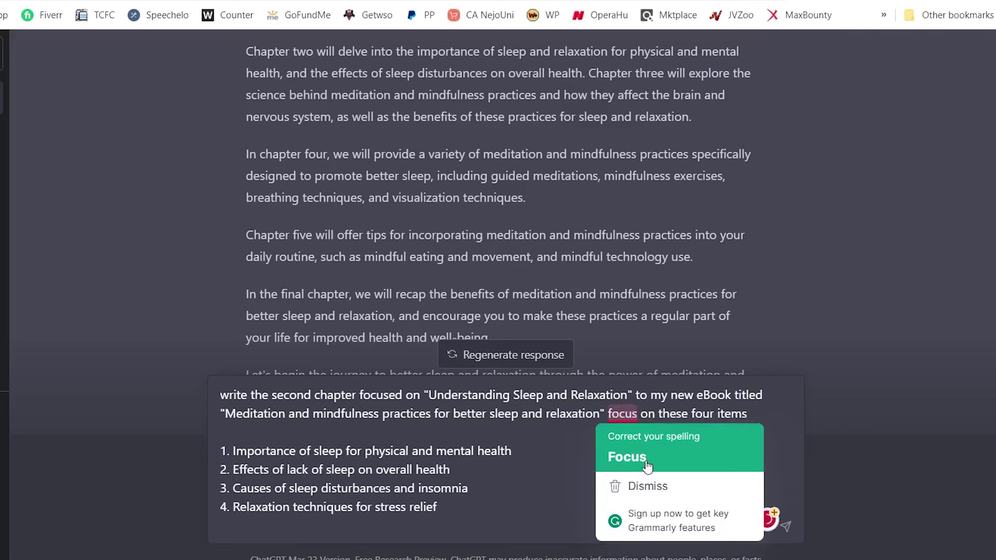
{"action": "left_click", "coordinate": [622, 433]}
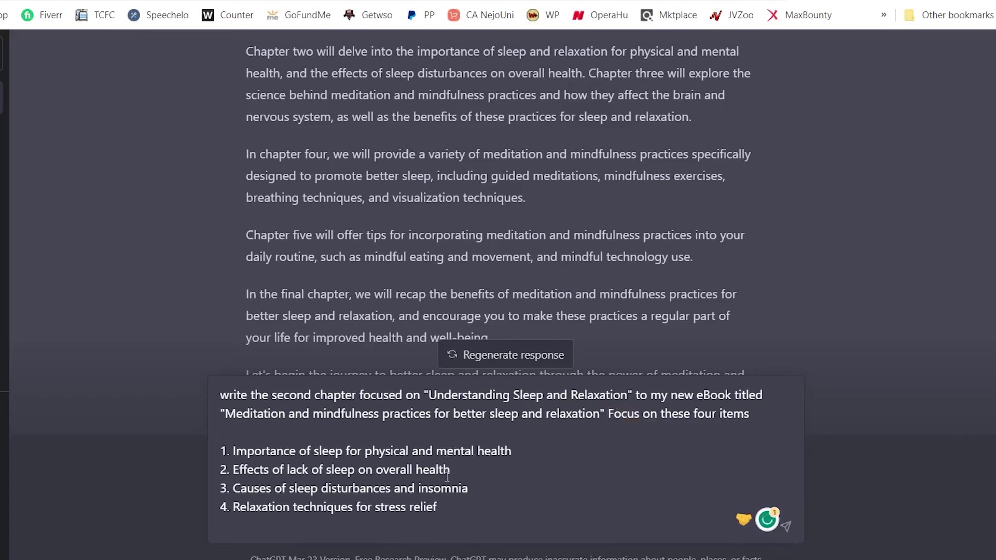
{"action": "left_click", "coordinate": [793, 534]}
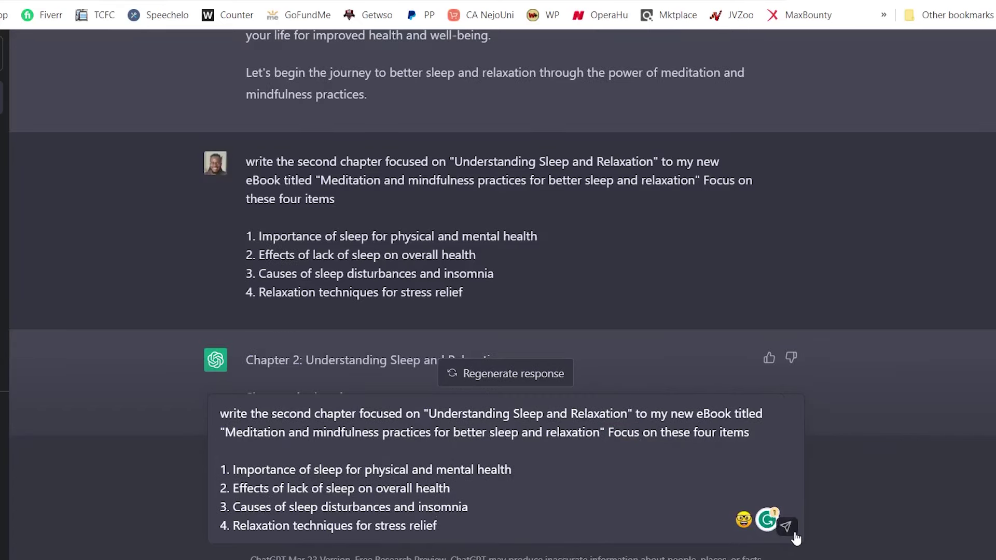
{"action": "left_click", "coordinate": [794, 534]}
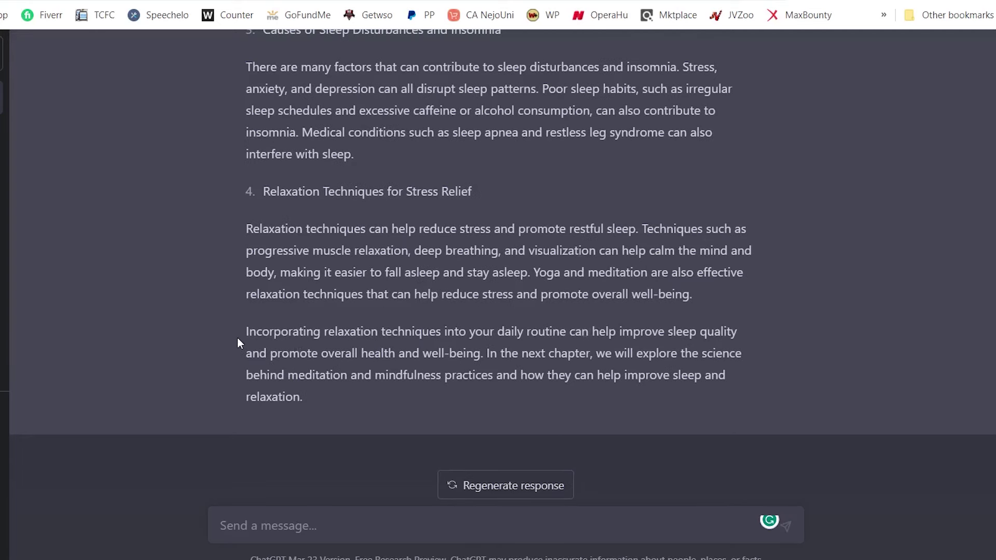
Read the closing paragraph of the generated second chapter
{"action": "left_click_drag", "start_coordinate": [247, 330], "coordinate": [478, 400]}
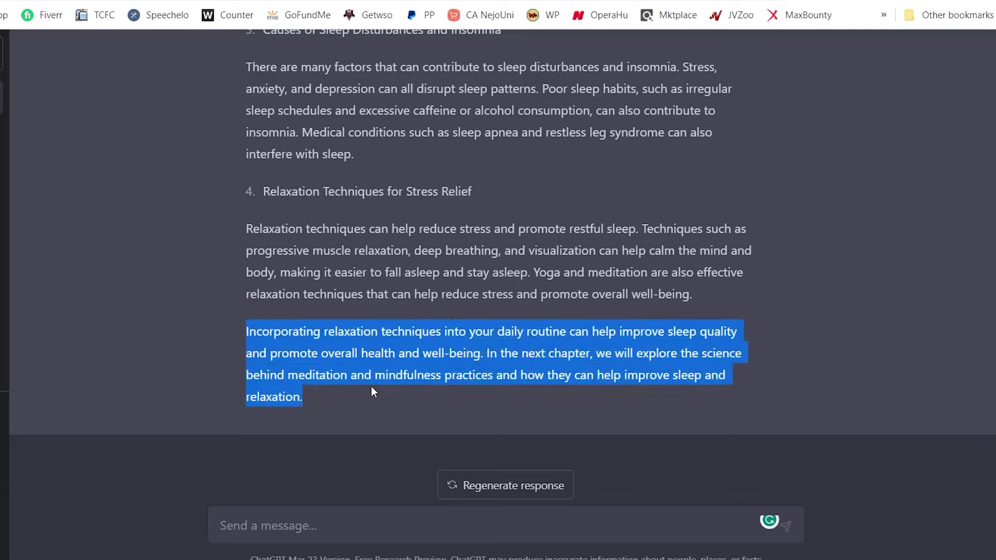
{"action": "left_click", "coordinate": [531, 409]}
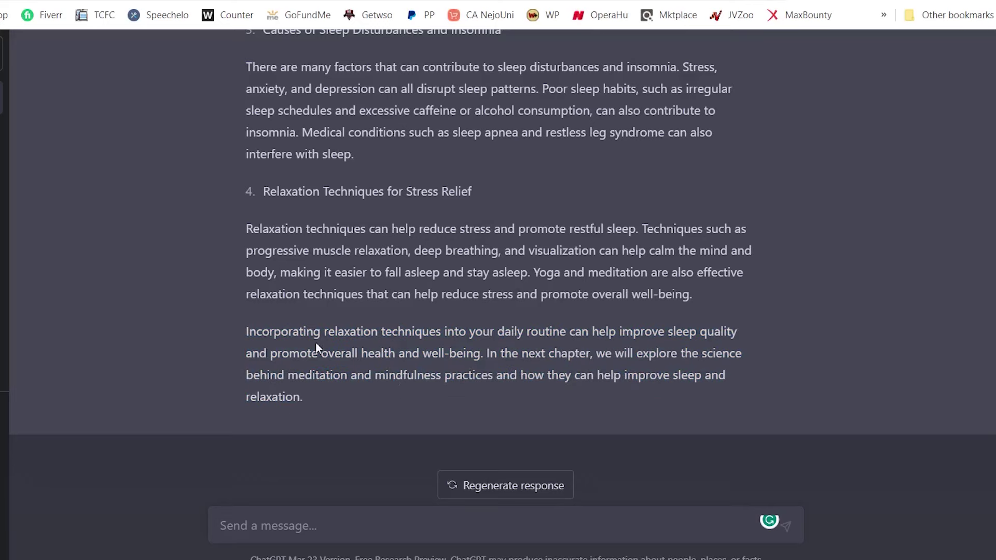
Copy the whole generated Chapter 2, from its heading to the closing paragraph, into a new Notepad tab
{"action": "scroll", "coordinate": [303, 370], "scroll_direction": "up", "scroll_amount": 15}
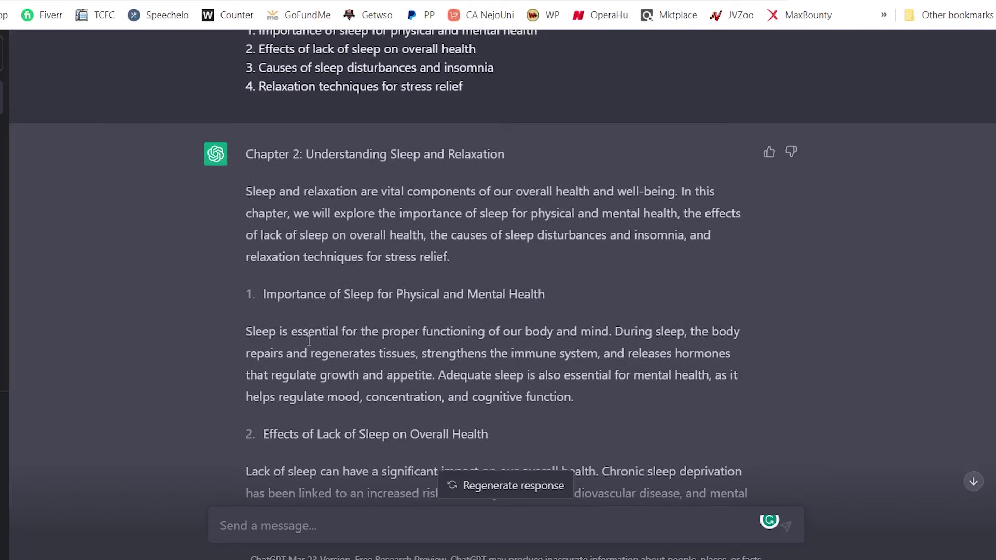
{"action": "left_click_drag", "start_coordinate": [247, 154], "coordinate": [420, 506]}
{"action": "left_click", "coordinate": [613, 545]}
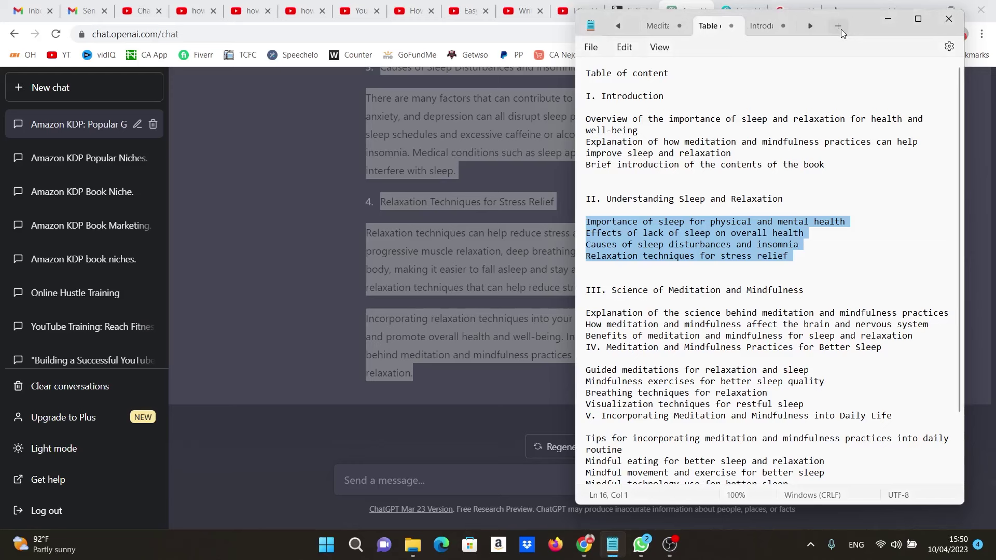
{"action": "left_click", "coordinate": [838, 25]}
{"action": "key", "text": "ctrl+v"}
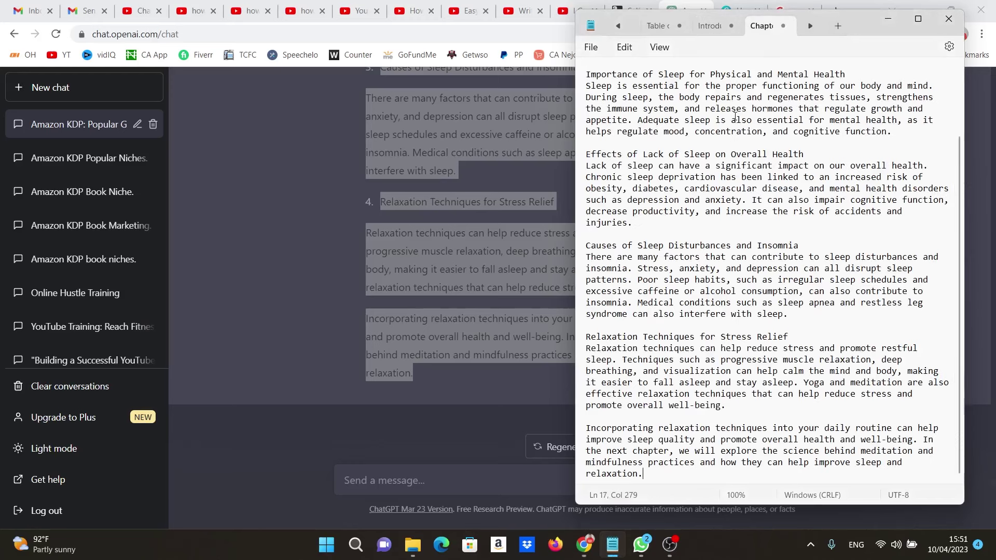
Look through the table of contents, introduction and second-chapter tabs in Notepad, ending at section III of the contents
{"action": "left_click", "coordinate": [656, 27]}
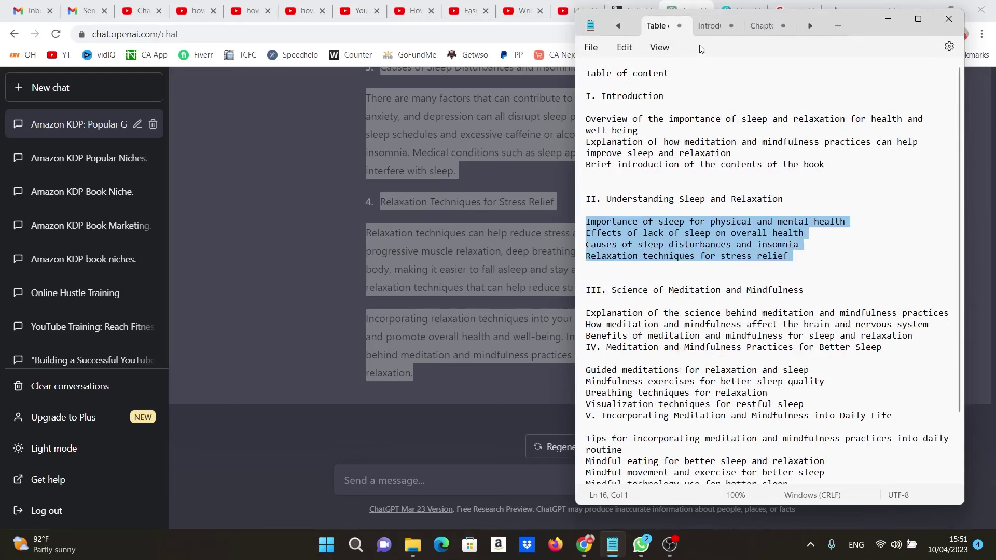
{"action": "left_click", "coordinate": [702, 27]}
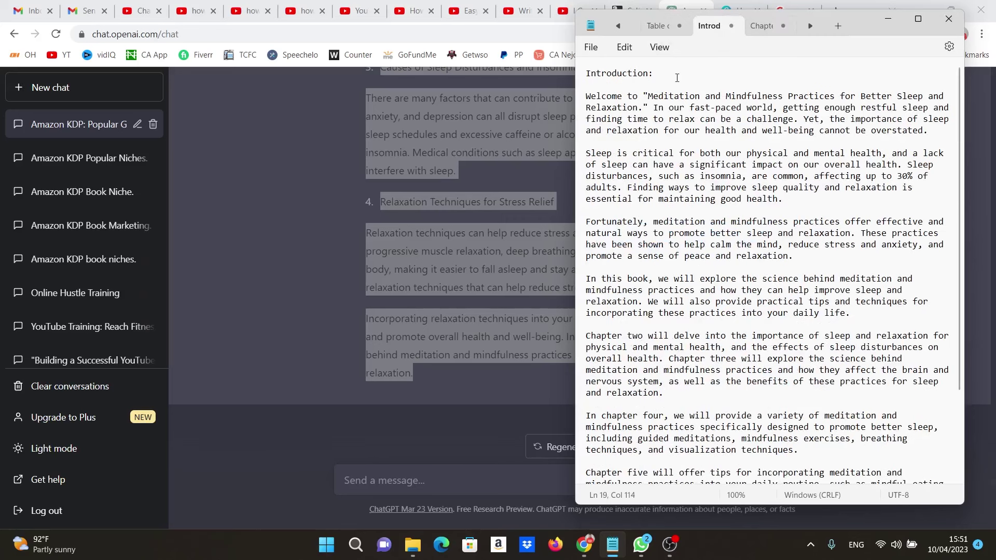
{"action": "left_click", "coordinate": [762, 26]}
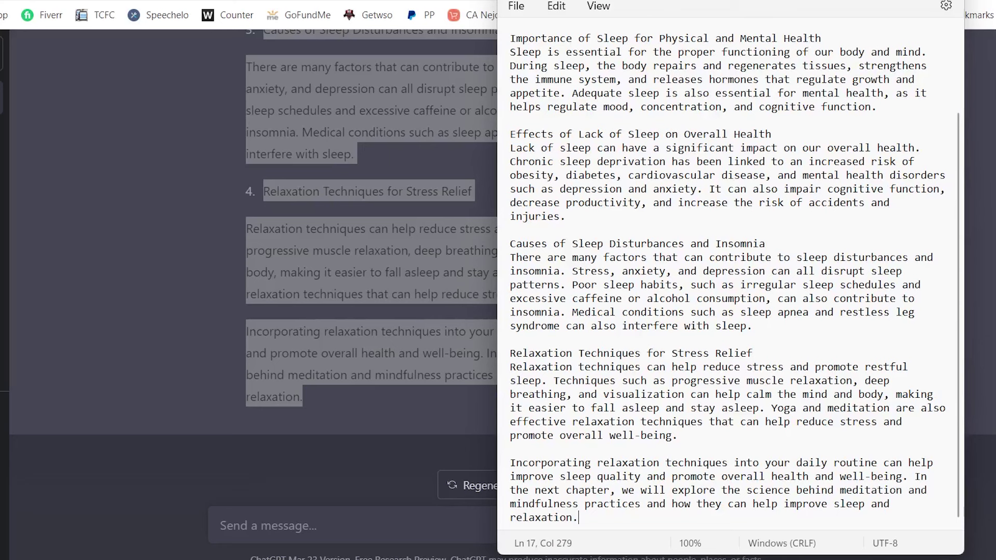
{"action": "left_click", "coordinate": [657, 26]}
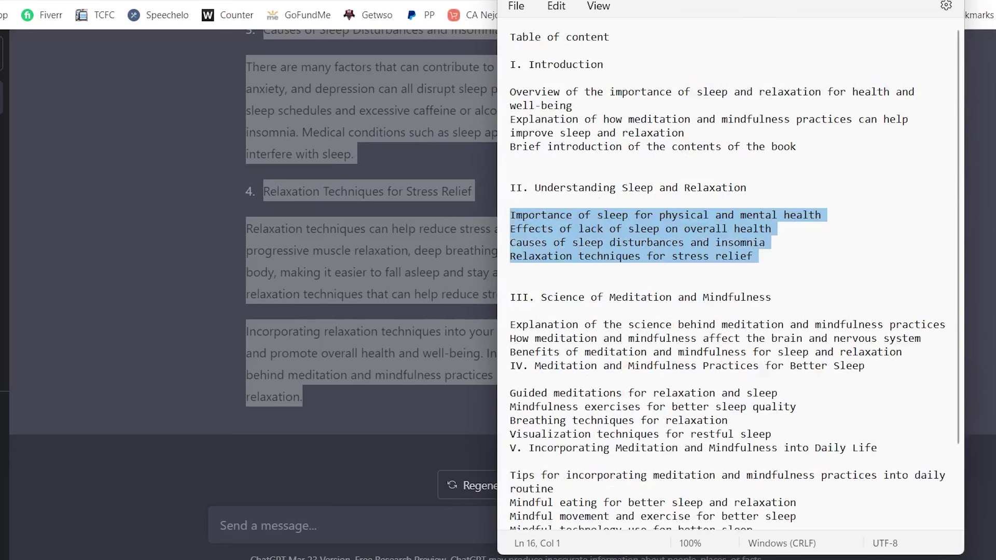
{"action": "left_click", "coordinate": [541, 297]}
{"action": "left_click", "coordinate": [353, 300]}
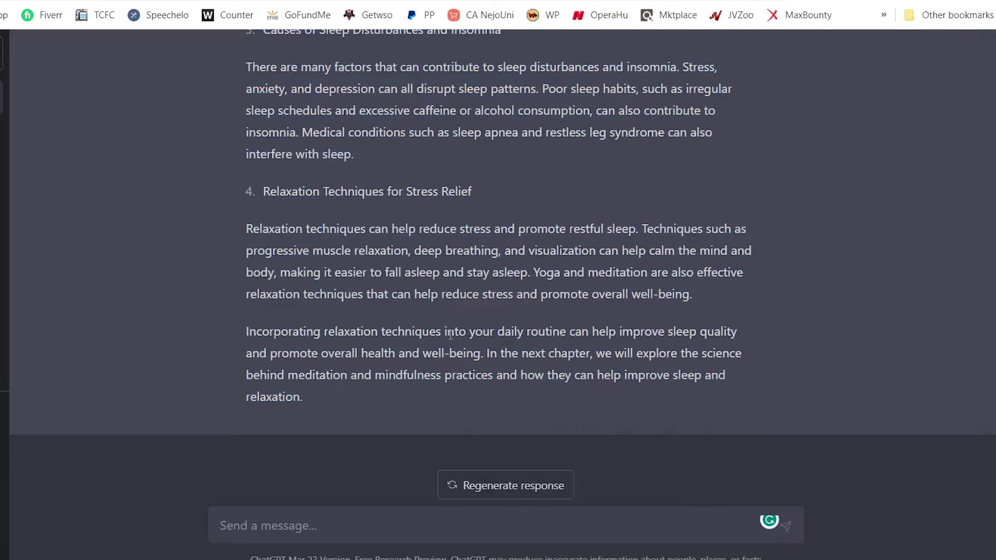
Reuse the opening text of the second-chapter request as a new ChatGPT prompt and change "second" to "third"
{"action": "scroll", "coordinate": [448, 303], "scroll_direction": "up", "scroll_amount": 15}
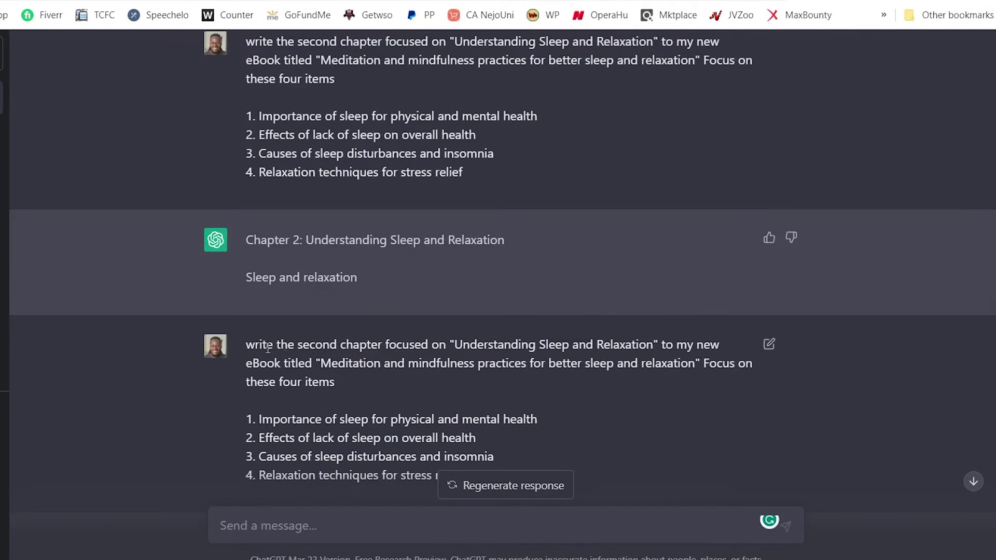
{"action": "left_click_drag", "start_coordinate": [247, 346], "coordinate": [353, 386]}
{"action": "key", "text": "ctrl+c"}
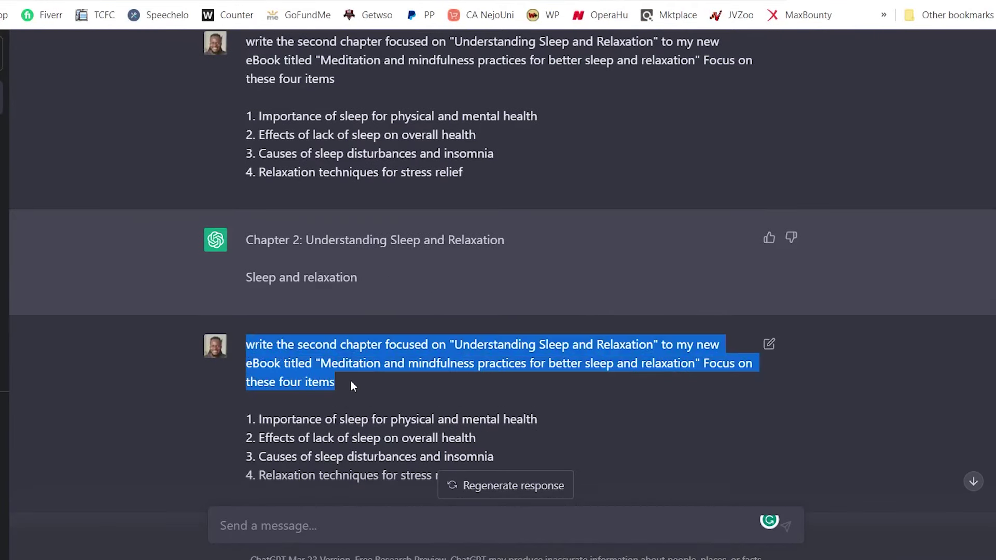
{"action": "scroll", "coordinate": [435, 407], "scroll_direction": "down", "scroll_amount": 15}
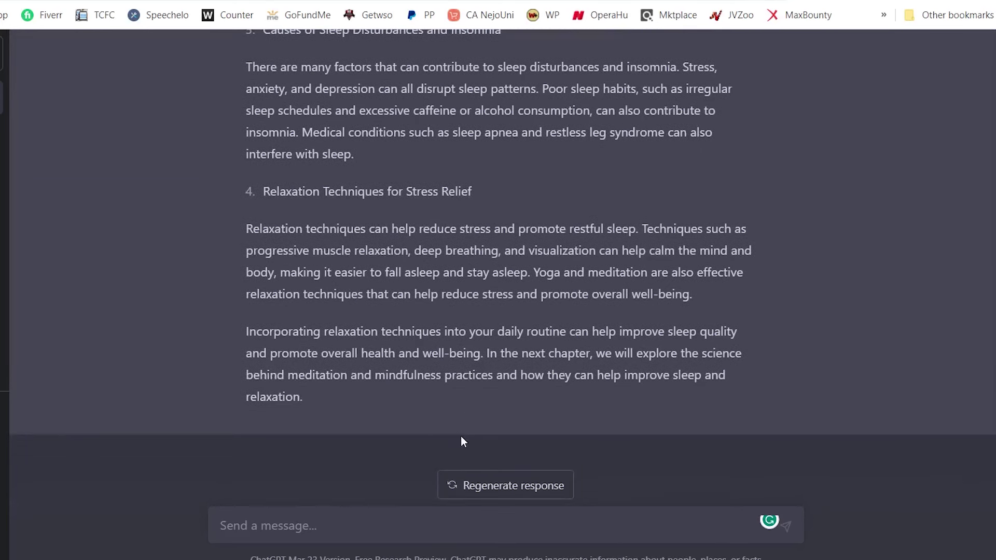
{"action": "key", "text": "ctrl+v"}
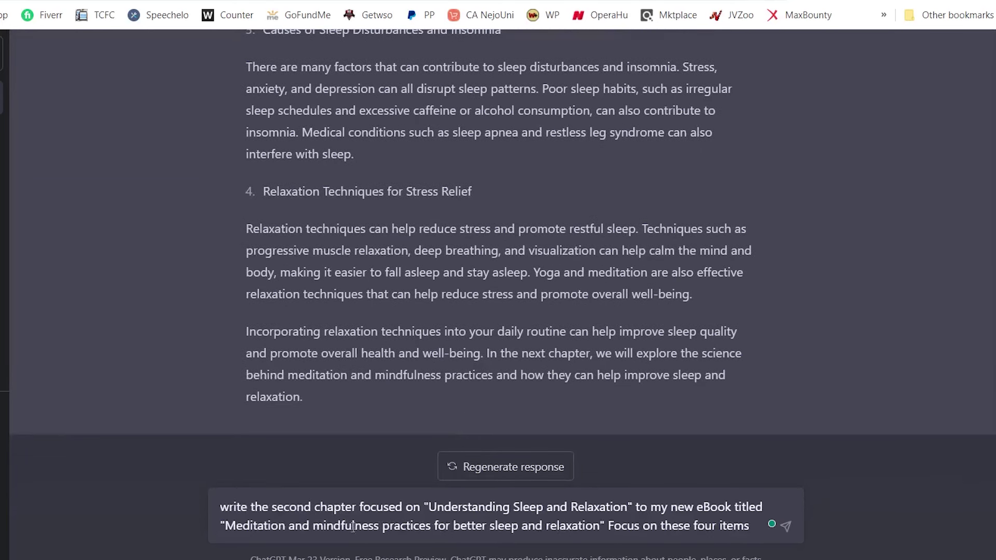
{"action": "double_click", "coordinate": [280, 506]}
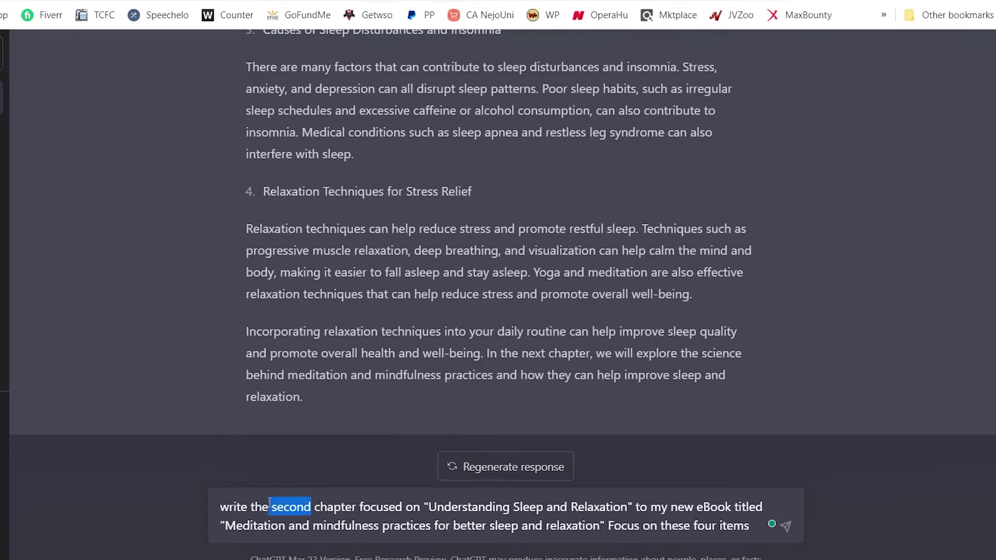
{"action": "type", "text": "third"}
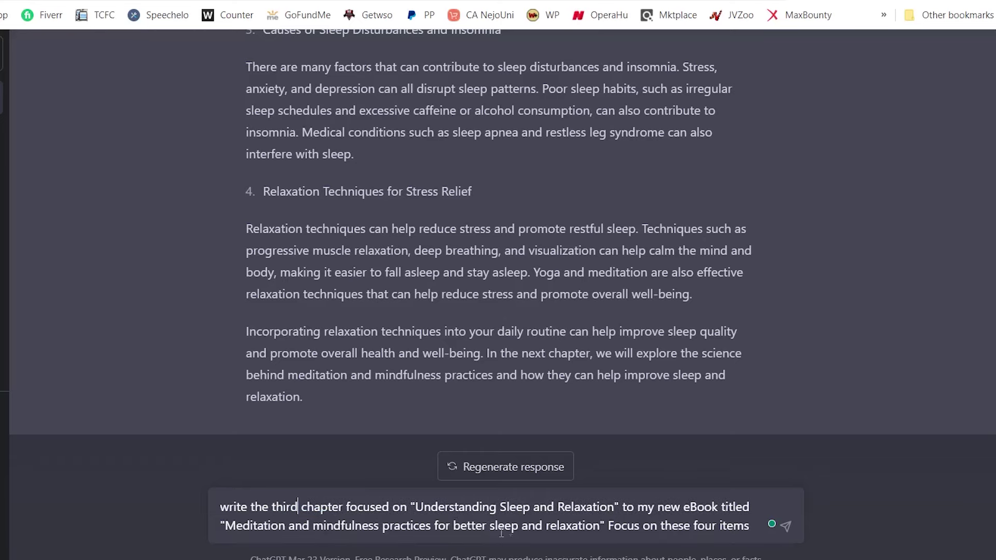
Replace the quoted focus topic in the prompt with the section III title "Science of Meditation and Mindfulness" from the Notepad contents
{"action": "left_click", "coordinate": [601, 557]}
{"action": "left_click_drag", "start_coordinate": [541, 297], "coordinate": [774, 299]}
{"action": "key", "text": "ctrl+c"}
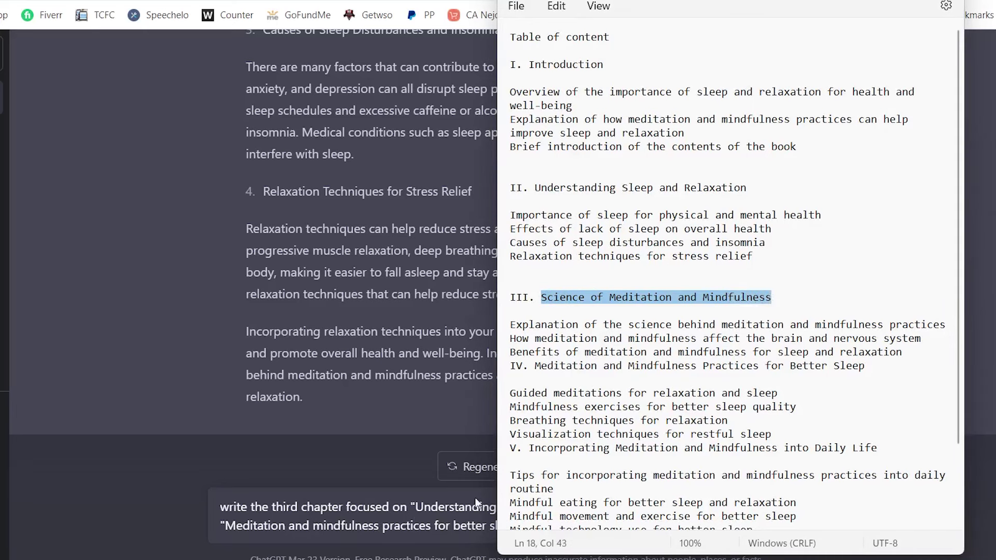
{"action": "left_click_drag", "start_coordinate": [416, 507], "coordinate": [611, 511]}
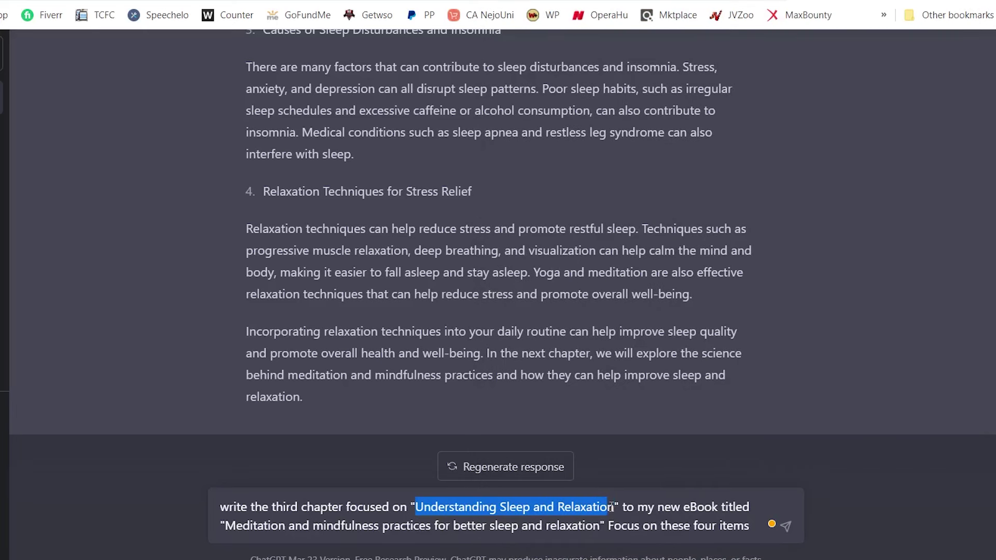
{"action": "key", "text": "ctrl+v"}
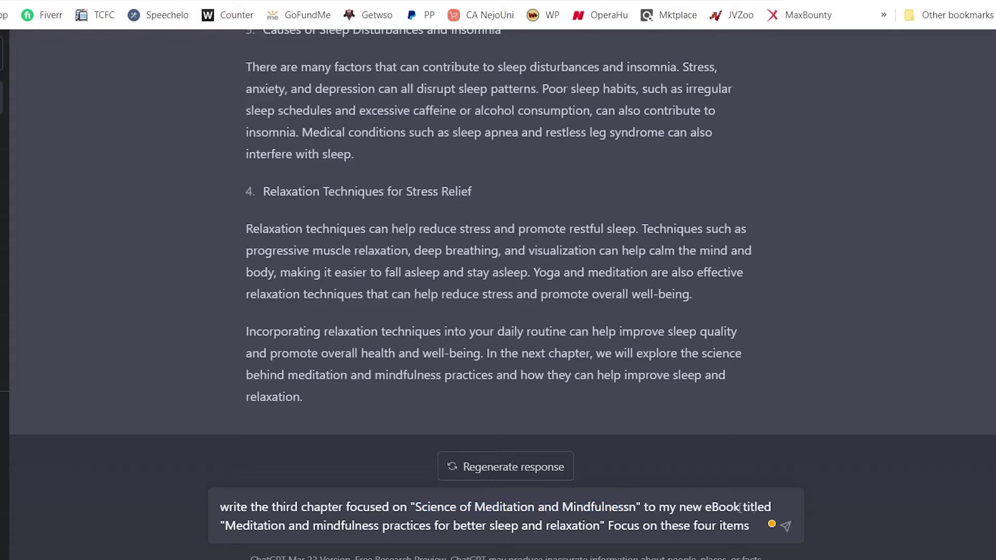
Copy the three section III points from the Notepad contents into the prompt, below a blank line
{"action": "left_click", "coordinate": [763, 524]}
{"action": "key", "text": "shift+Return"}
{"action": "key", "text": "shift+Return"}
{"action": "key", "text": "alt+Tab"}
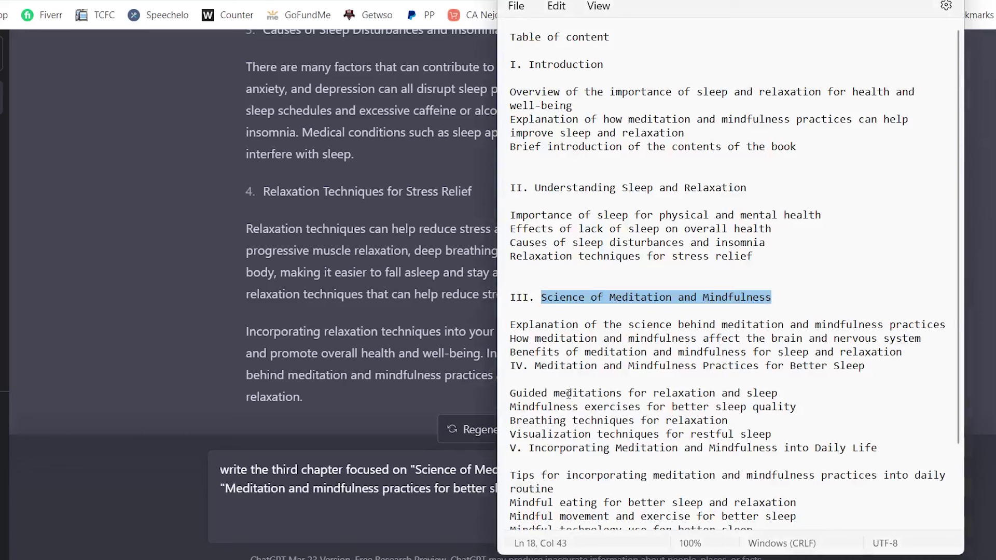
{"action": "left_click_drag", "start_coordinate": [511, 326], "coordinate": [909, 349]}
{"action": "key", "text": "ctrl+c"}
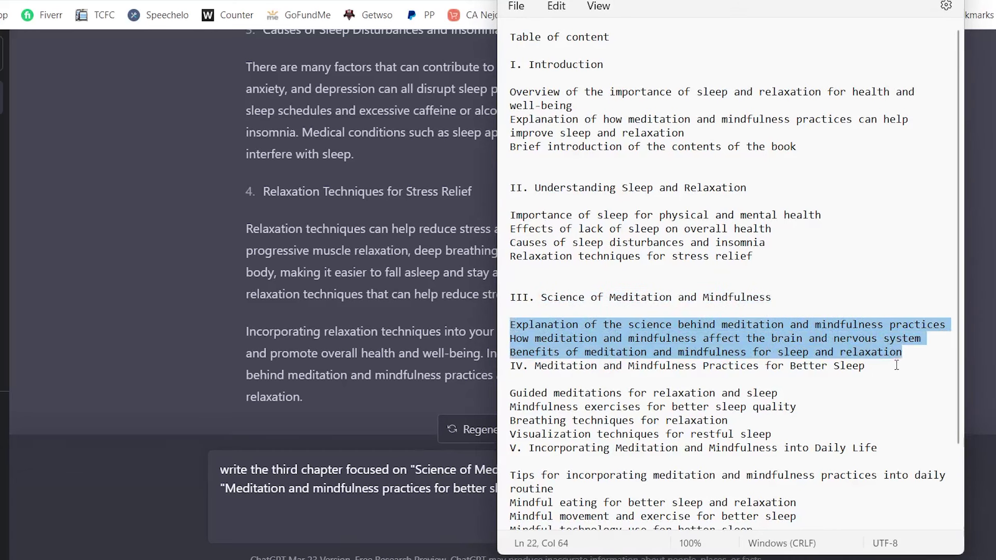
{"action": "left_click", "coordinate": [912, 354]}
{"action": "left_click", "coordinate": [392, 521]}
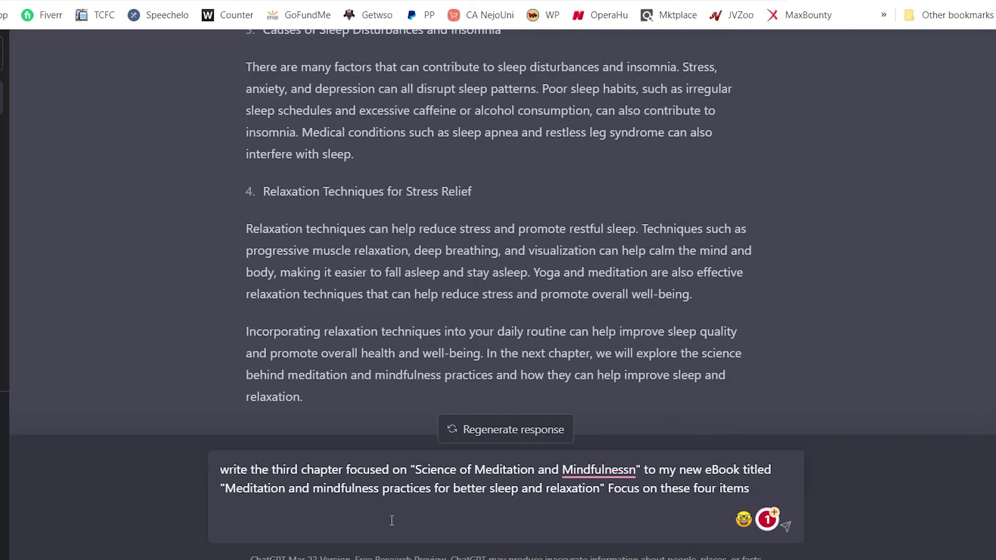
{"action": "key", "text": "ctrl+v"}
Accept the spelling correction "Mindfulness" in the prompt and change "four items" to "three items"
{"action": "mouse_move", "coordinate": [597, 433]}
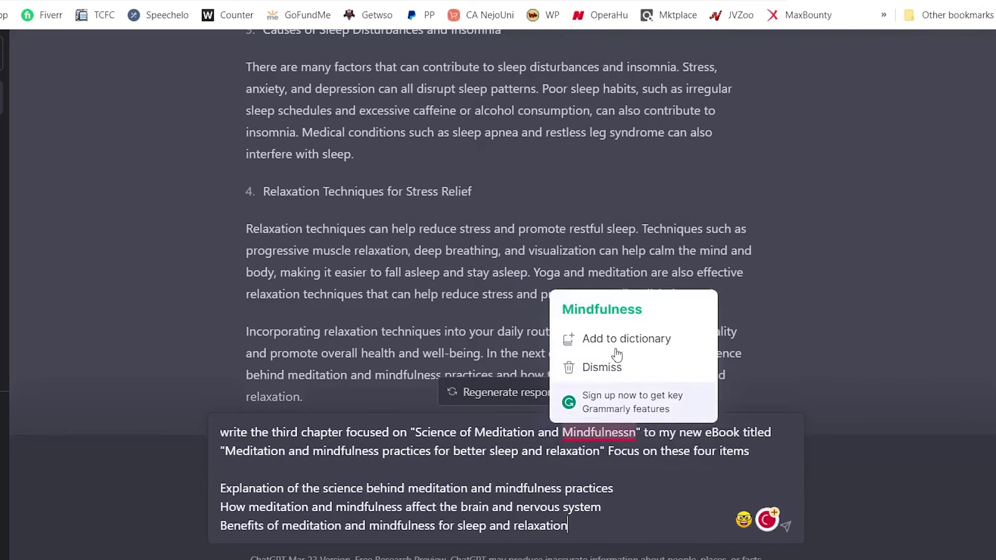
{"action": "left_click", "coordinate": [619, 309]}
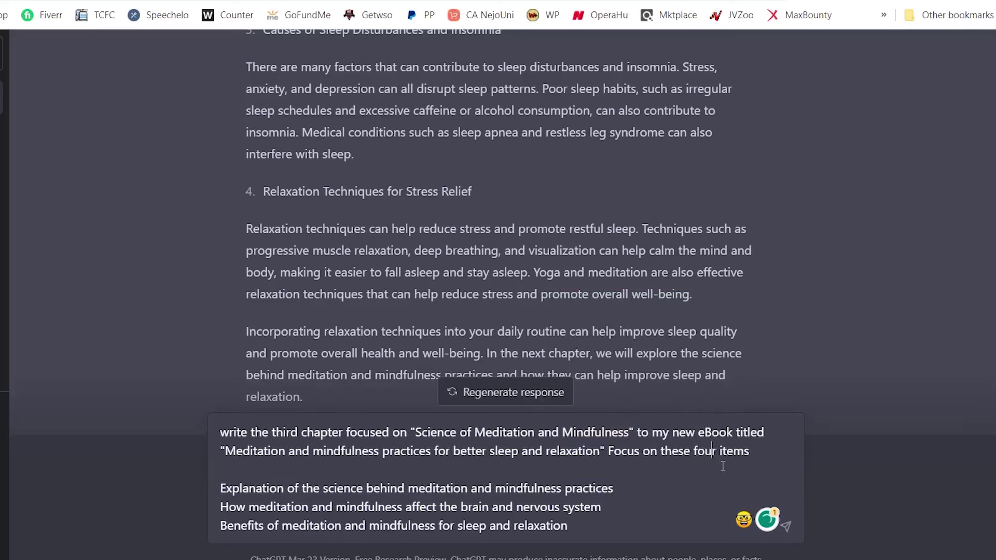
{"action": "key", "text": "BackSpace"}
{"action": "key", "text": "BackSpace"}
{"action": "key", "text": "BackSpace"}
{"action": "key", "text": "BackSpace"}
{"action": "type", "text": "three"}
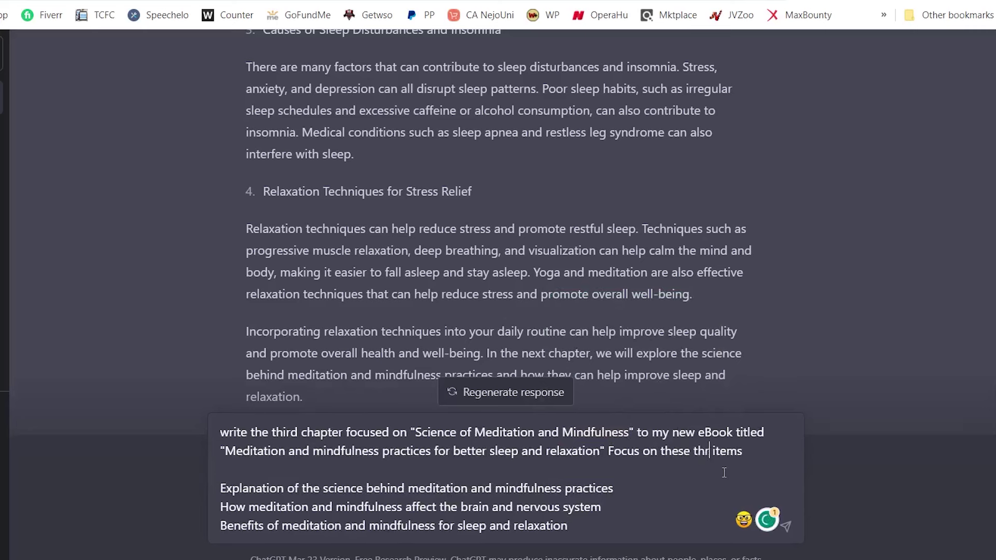
Number the three points in the prompt 1. to 3. and send the third-chapter request
{"action": "left_click", "coordinate": [222, 494]}
{"action": "type", "text": "1."}
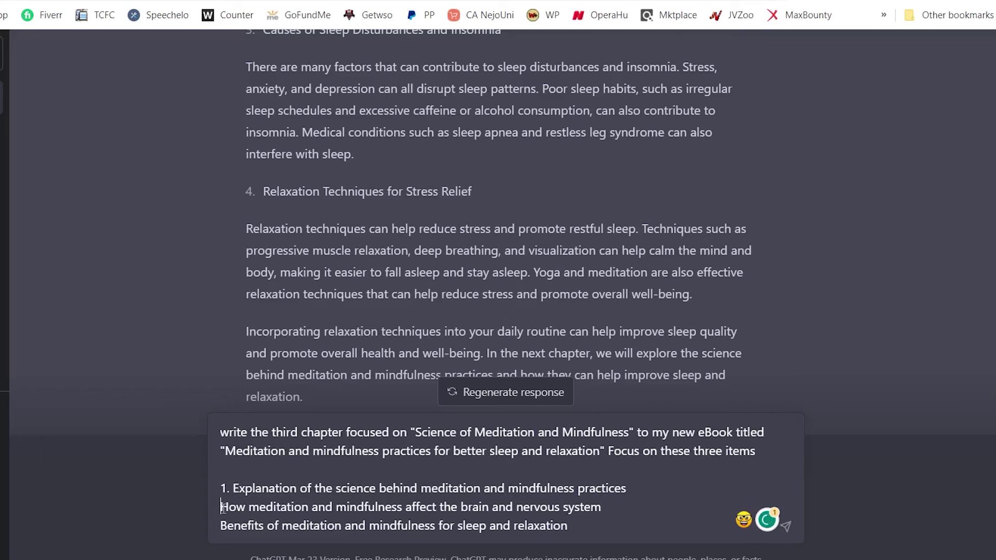
{"action": "left_click", "coordinate": [223, 507]}
{"action": "type", "text": "2."}
{"action": "left_click", "coordinate": [222, 525]}
{"action": "type", "text": "3."}
{"action": "key", "text": "Return"}
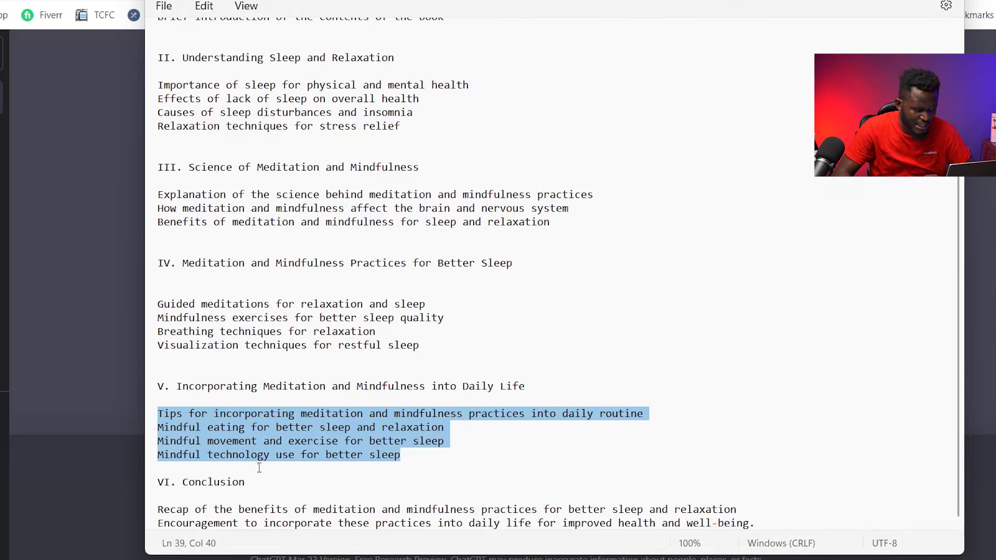
Reword the ChatGPT prompt's opening to "write the conclusive chapter of my new eBook titled", removing the "Incorporating Meditation and Mindfulness into Daily Life" focus
{"action": "left_click", "coordinate": [117, 407]}
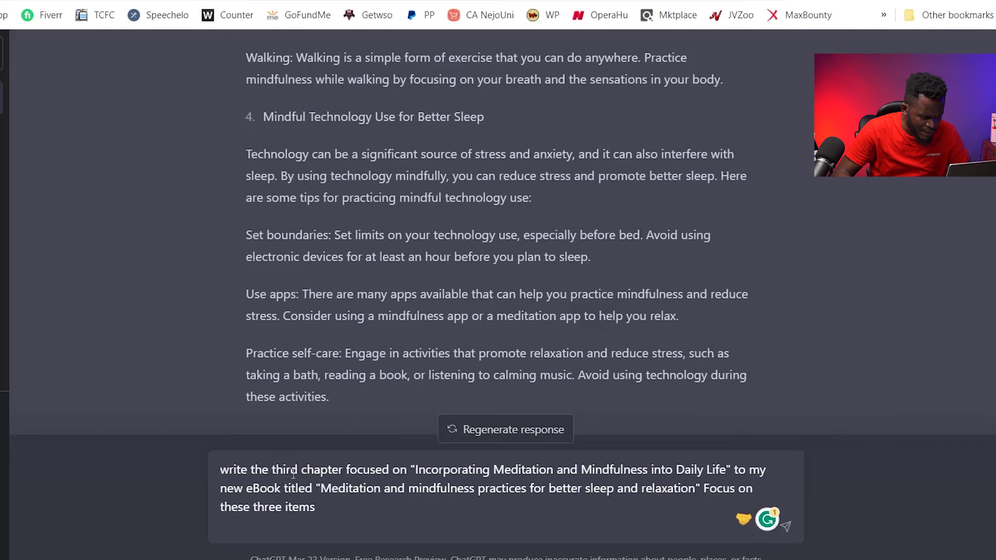
{"action": "left_click_drag", "start_coordinate": [271, 472], "coordinate": [348, 471]}
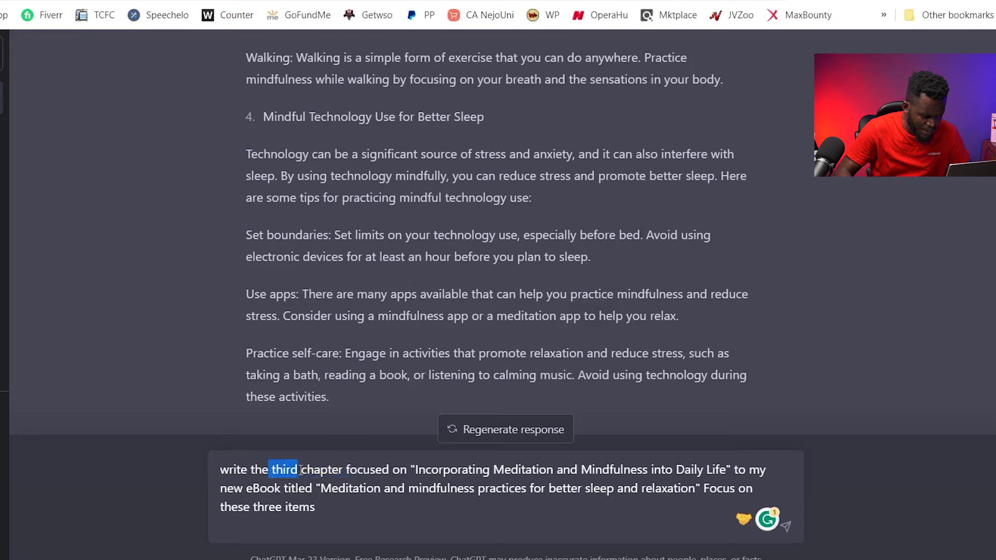
{"action": "type", "text": "conclusiv"}
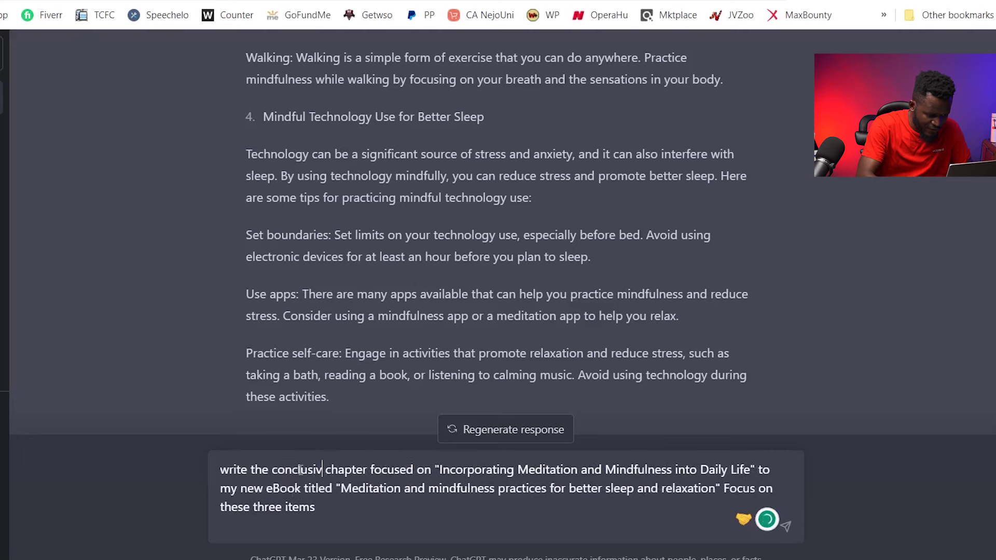
{"action": "type", "text": "e"}
{"action": "key", "text": "ctrl+Right"}
{"action": "key", "text": "ctrl+Right"}
{"action": "type", "text": "of my new"}
{"action": "key", "text": "ctrl+shift+Right"}
{"action": "key", "text": "ctrl+shift+Right"}
{"action": "key", "text": "ctrl+shift+Right"}
{"action": "key", "text": "ctrl+shift+Right"}
{"action": "key", "text": "ctrl+shift+Right"}
{"action": "key", "text": "ctrl+shift+Right"}
{"action": "key", "text": "ctrl+shift+Right"}
{"action": "key", "text": "ctrl+shift+Right"}
{"action": "key", "text": "ctrl+shift+Right"}
{"action": "key", "text": "ctrl+shift+Right"}
{"action": "key", "text": "ctrl+shift+Right"}
{"action": "key", "text": "ctrl+shift+Right"}
{"action": "key", "text": "BackSpace"}
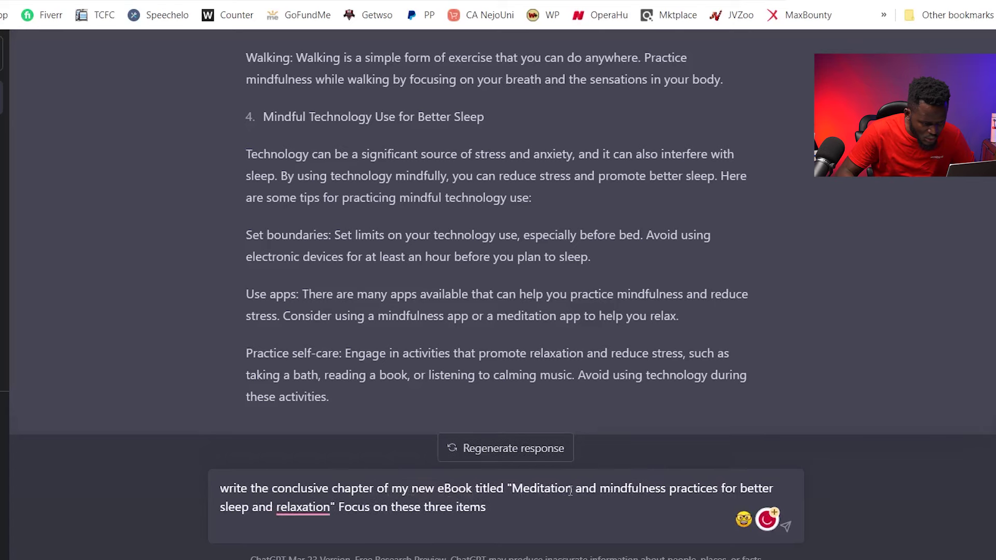
Accept the correction "Relaxation", shorten the ending to "Focus on these items" and add the two section VI conclusion points after a blank line
{"action": "mouse_move", "coordinate": [300, 513]}
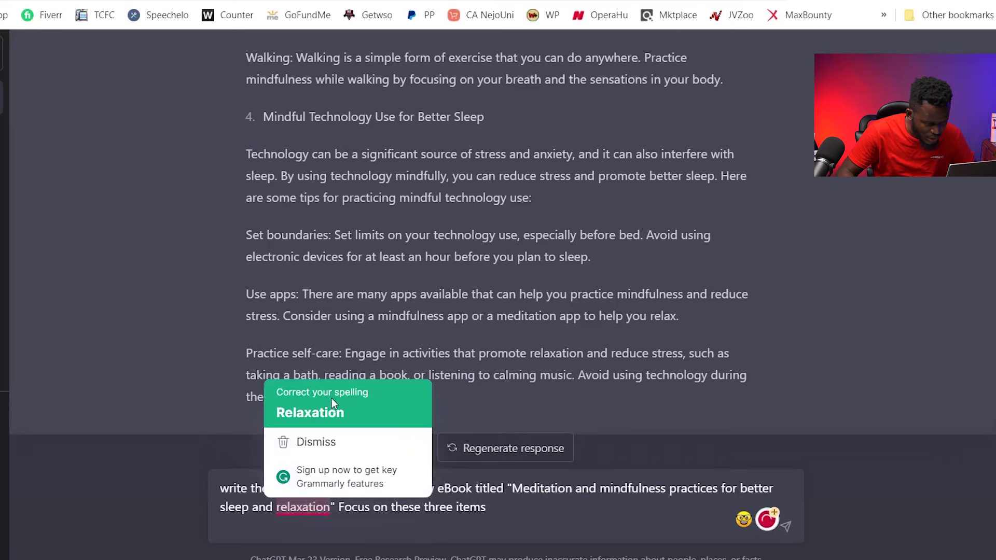
{"action": "left_click", "coordinate": [332, 397]}
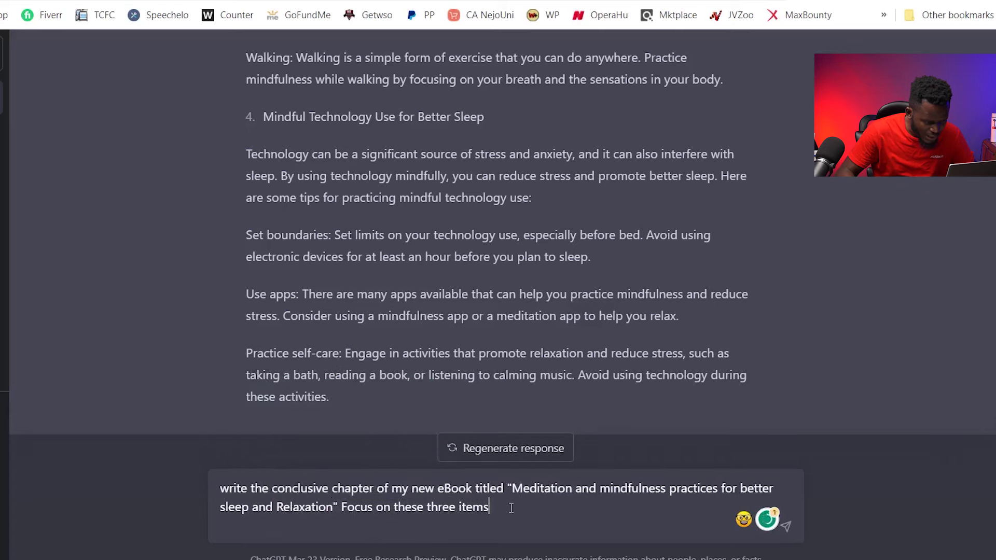
{"action": "type", "text": "Recap of the benefits of meditation and mindfulness practices for better sleep and relaxation Encouragement to incorporate these practices into daily life for improved health and well-being."}
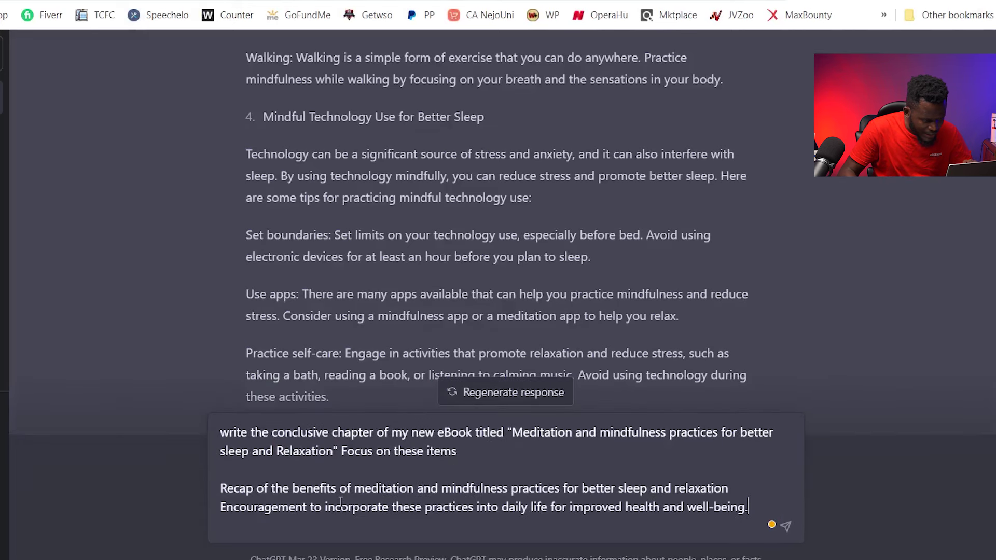
Number the recap and encouragement points 1. and 2. and send the concluding-chapter request
{"action": "left_click", "coordinate": [222, 488]}
{"action": "type", "text": "1."}
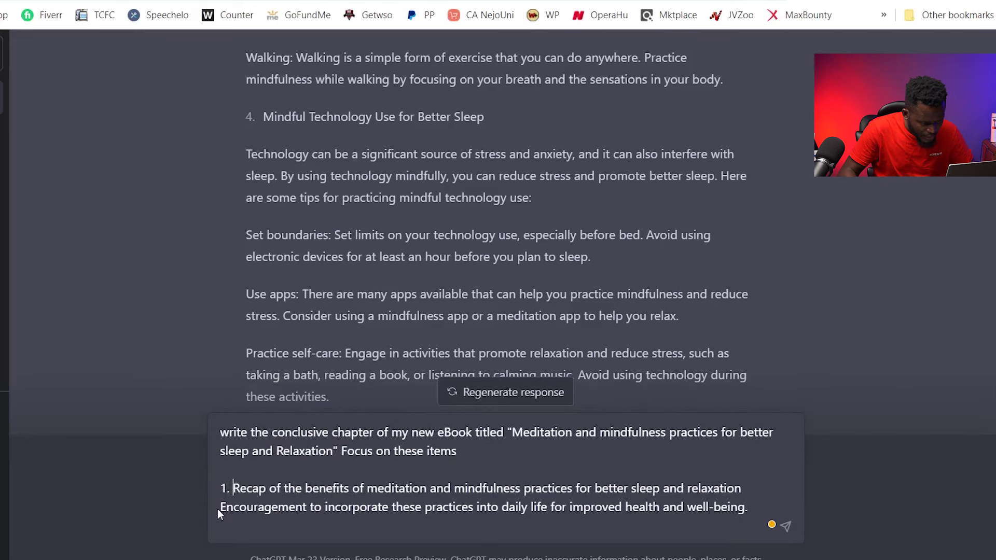
{"action": "left_click", "coordinate": [220, 506]}
{"action": "type", "text": "2."}
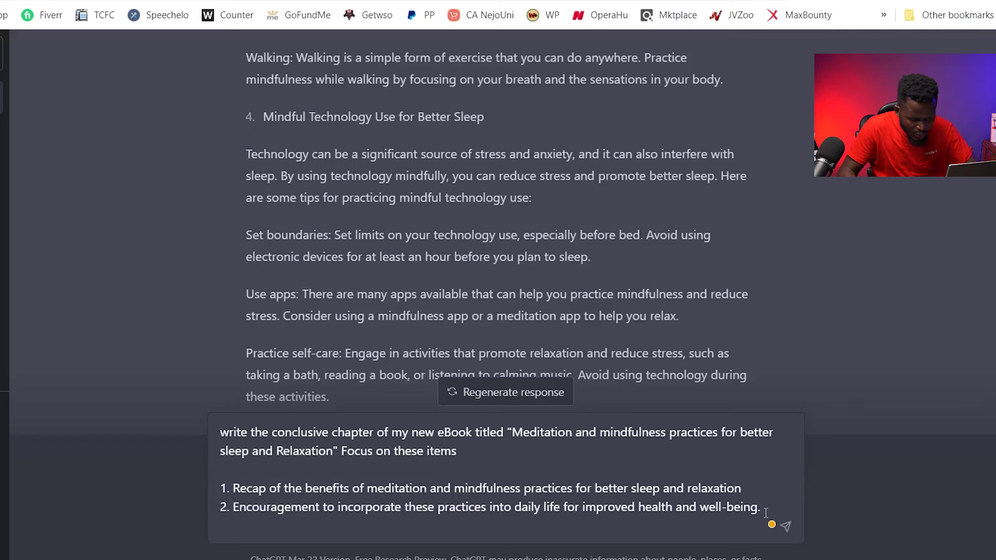
{"action": "key", "text": "Return"}
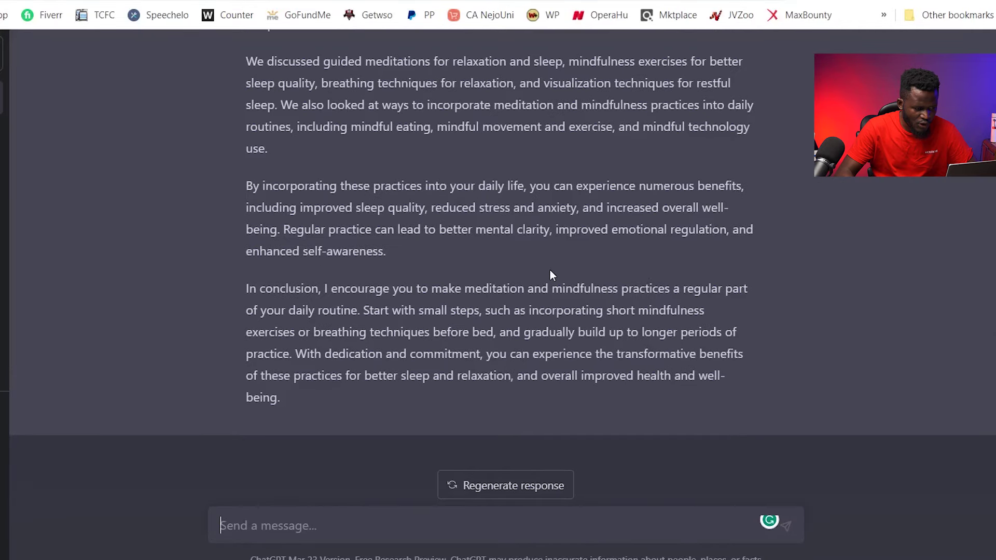
Copy the full concluding chapter from the ChatGPT response and paste it into an empty Notepad tab
{"action": "scroll", "coordinate": [551, 273], "scroll_direction": "up", "scroll_amount": 10}
{"action": "left_click_drag", "start_coordinate": [243, 284], "coordinate": [291, 441]}
{"action": "key", "text": "alt+Tab"}
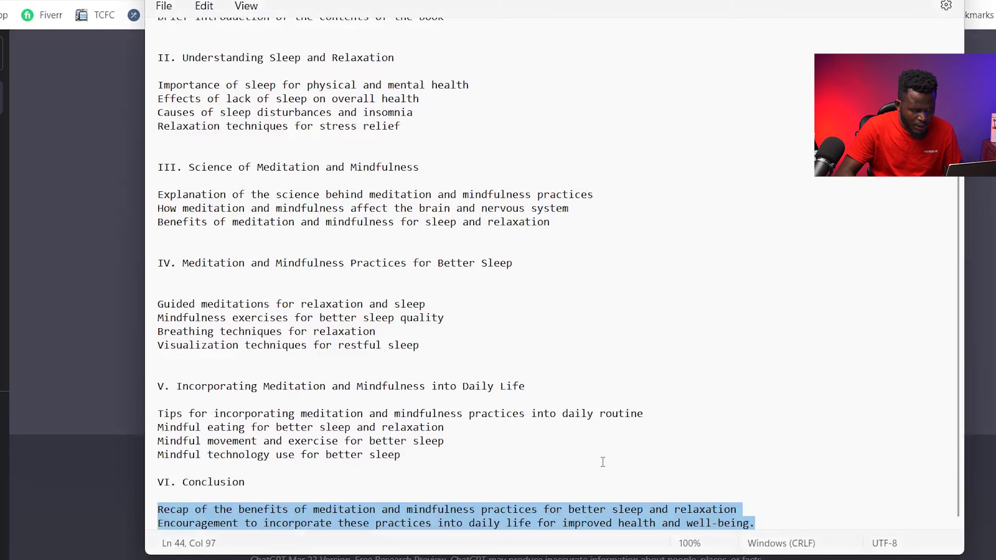
{"action": "key", "text": "ctrl+a"}
{"action": "key", "text": "Delete"}
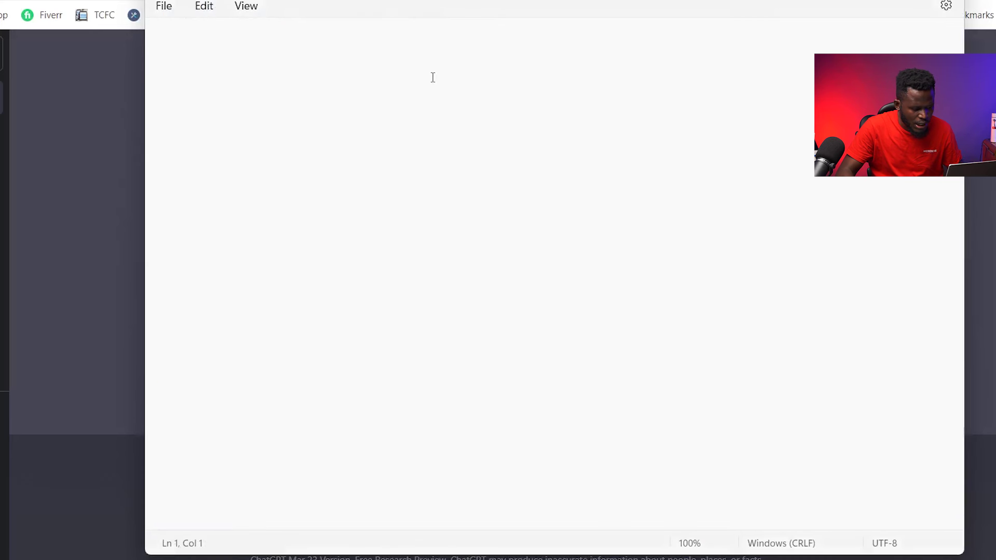
{"action": "key", "text": "ctrl+v"}
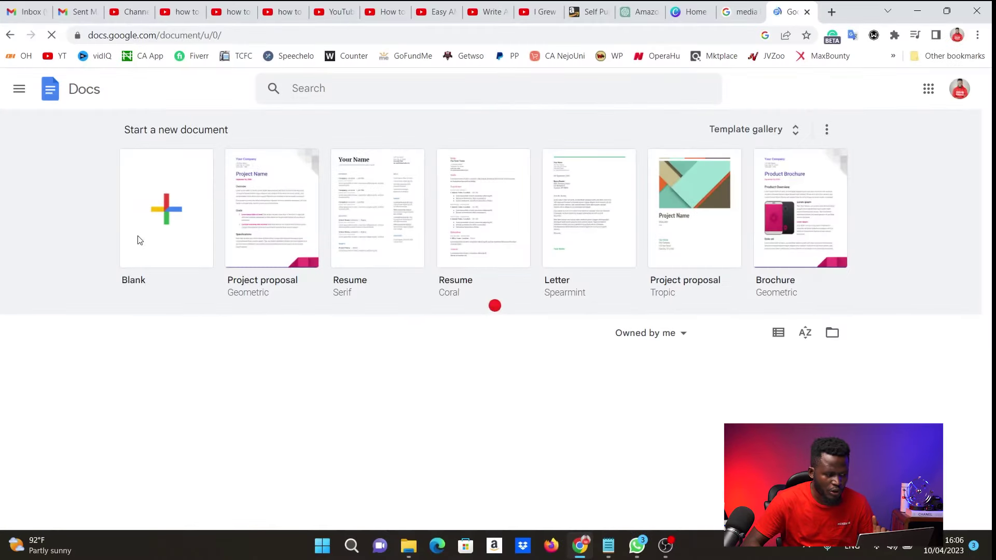
Create a blank Google Docs document and title it "Meditation and mindfulness practices for better sleep and relaxation", using the title kept in Notepad
{"action": "left_click", "coordinate": [138, 238]}
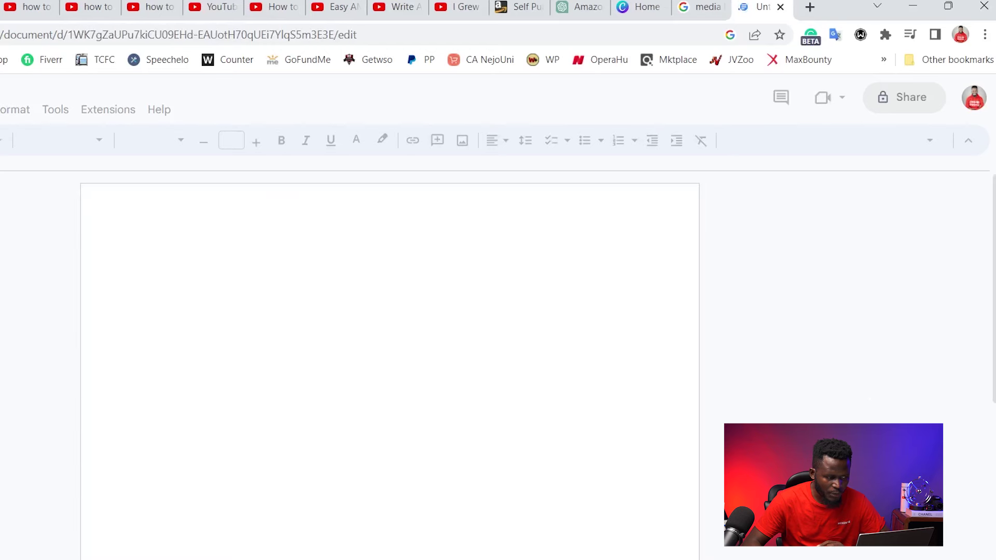
{"action": "key", "text": "alt+Tab"}
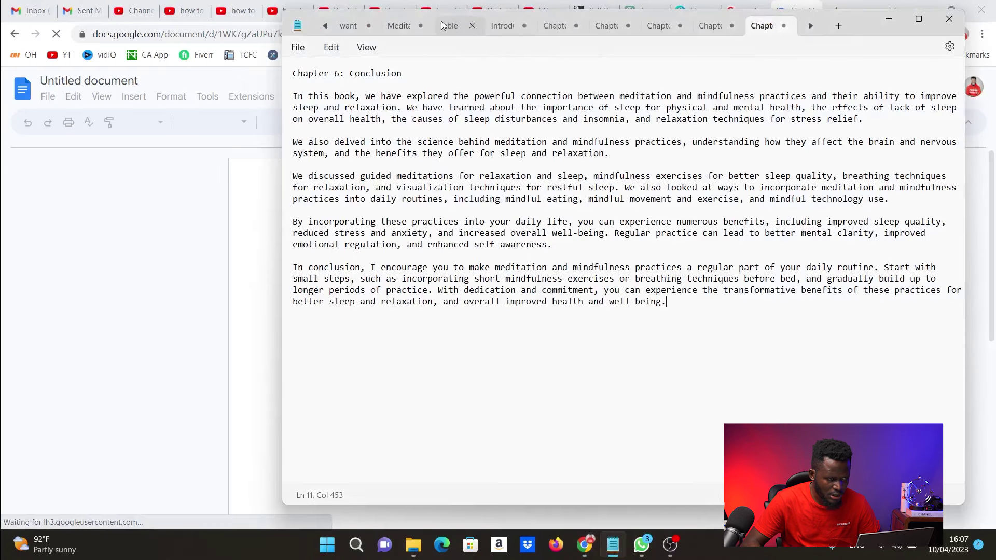
{"action": "left_click", "coordinate": [391, 27]}
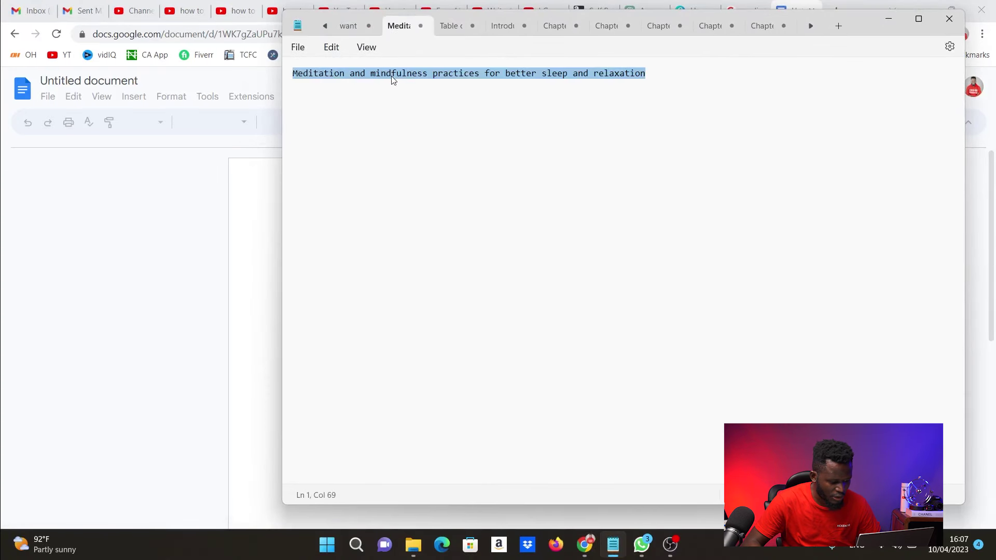
{"action": "left_click", "coordinate": [124, 85]}
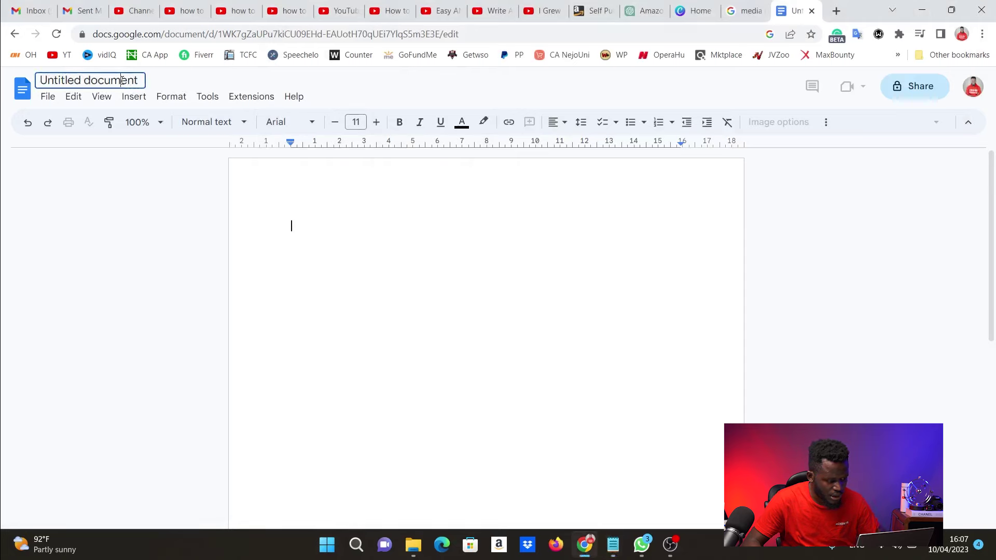
{"action": "left_click", "coordinate": [122, 83]}
{"action": "type", "text": "Meditation and mindfulness practices for better sleep and relaxation"}
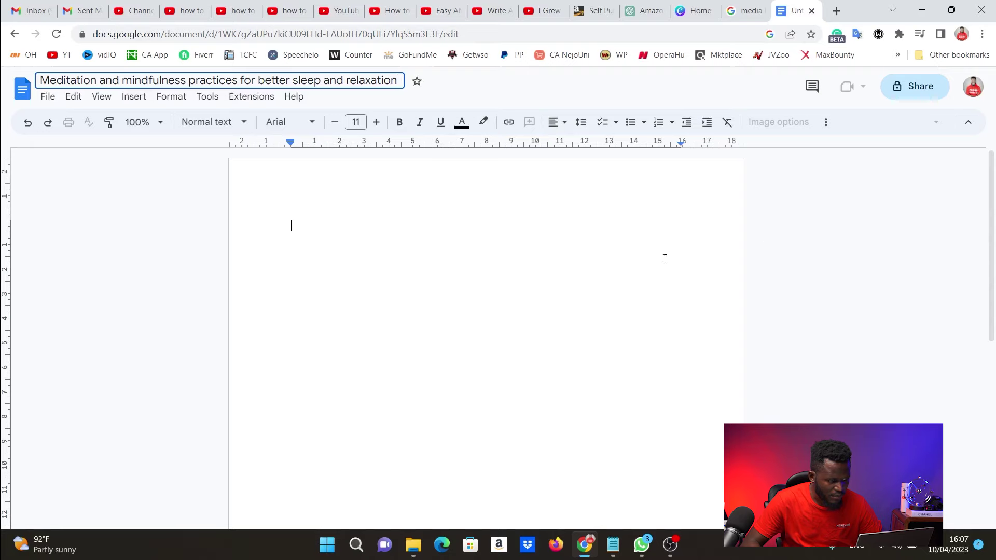
{"action": "left_click", "coordinate": [338, 238]}
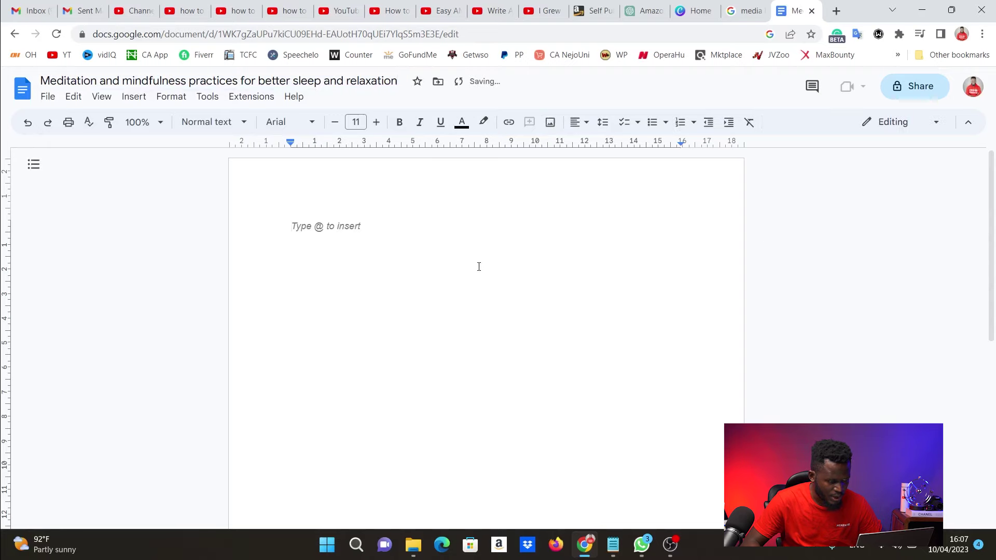
Copy the whole table of contents from Notepad into the document and add blank lines until the next page starts
{"action": "left_click", "coordinate": [614, 542]}
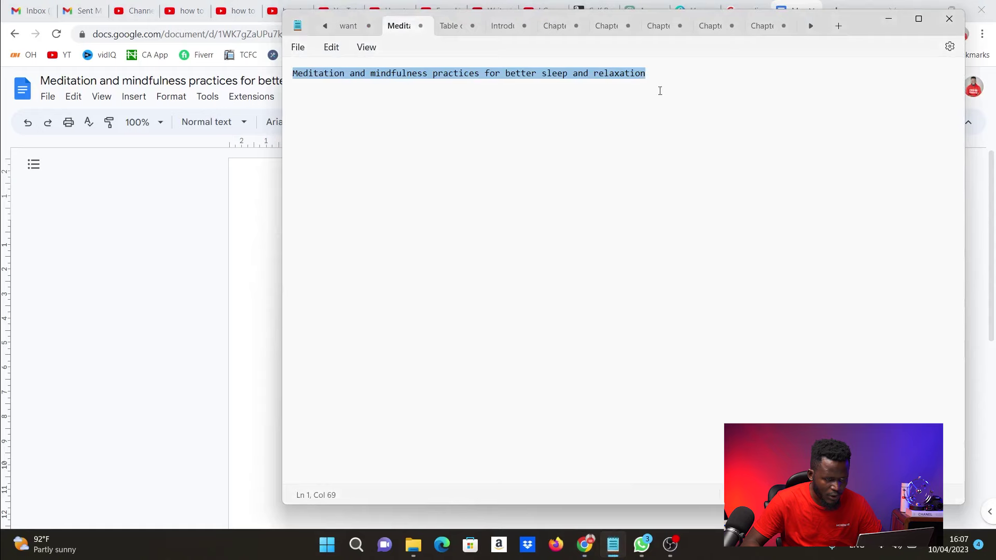
{"action": "left_click", "coordinate": [443, 27]}
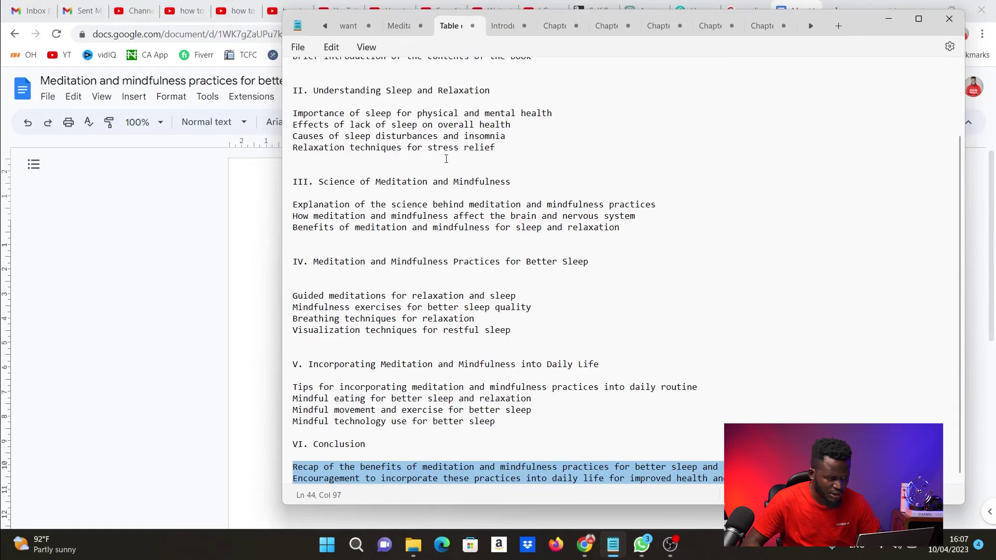
{"action": "left_click", "coordinate": [445, 162]}
{"action": "key", "text": "ctrl+a"}
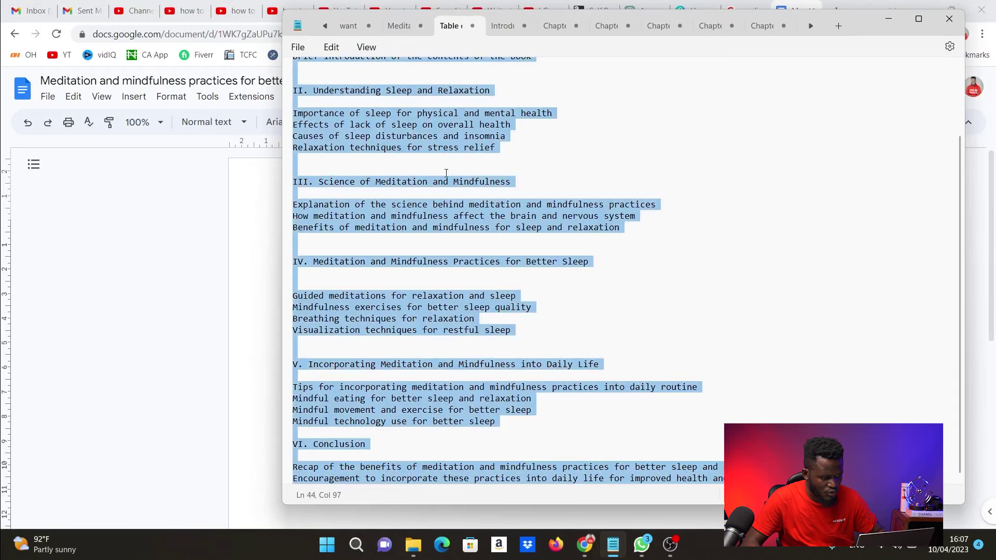
{"action": "left_click", "coordinate": [262, 250]}
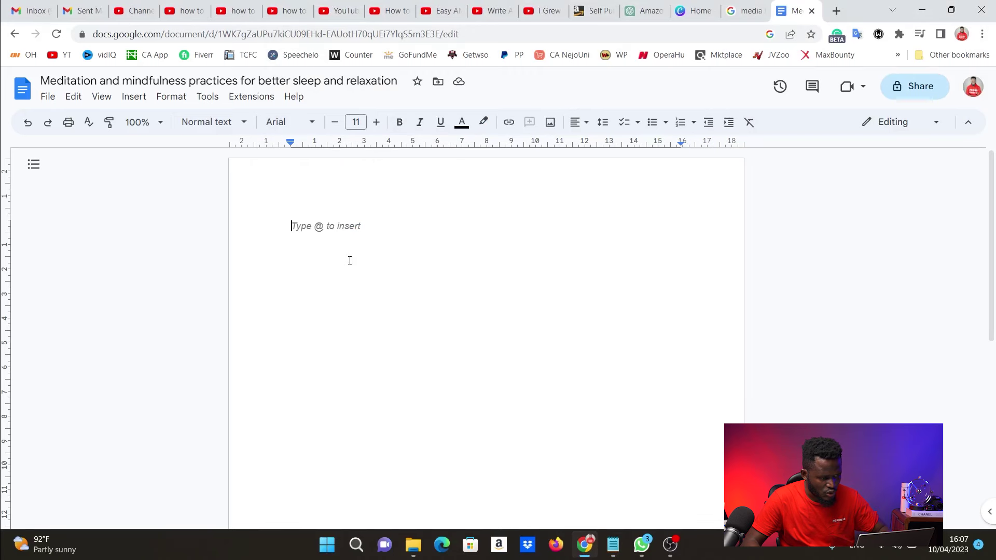
{"action": "key", "text": "ctrl+v"}
{"action": "key", "text": "Return"}
{"action": "key", "text": "Return"}
{"action": "key", "text": "Return"}
{"action": "key", "text": "Return"}
{"action": "key", "text": "Return"}
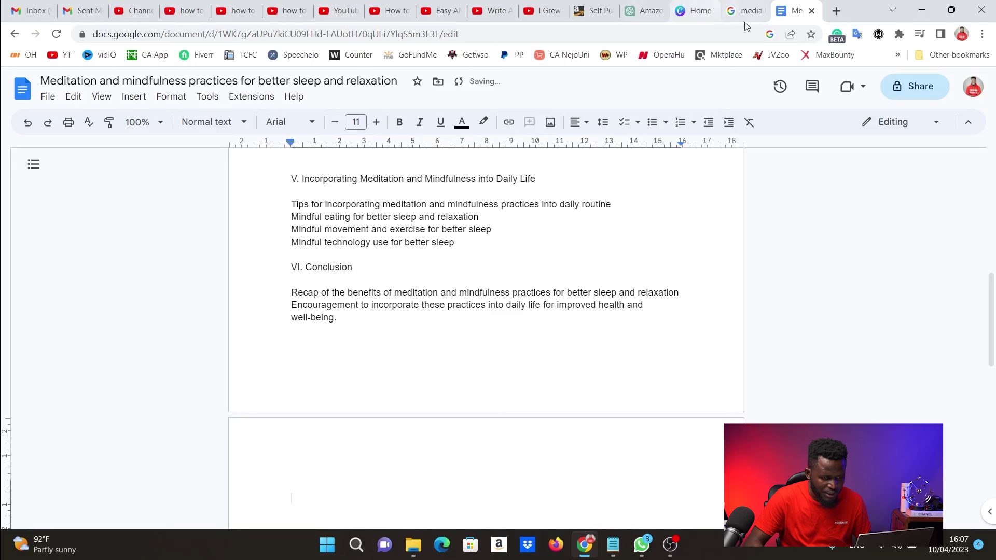
Copy the introduction from Notepad onto the document's second page and add blank lines below it
{"action": "left_click", "coordinate": [619, 554]}
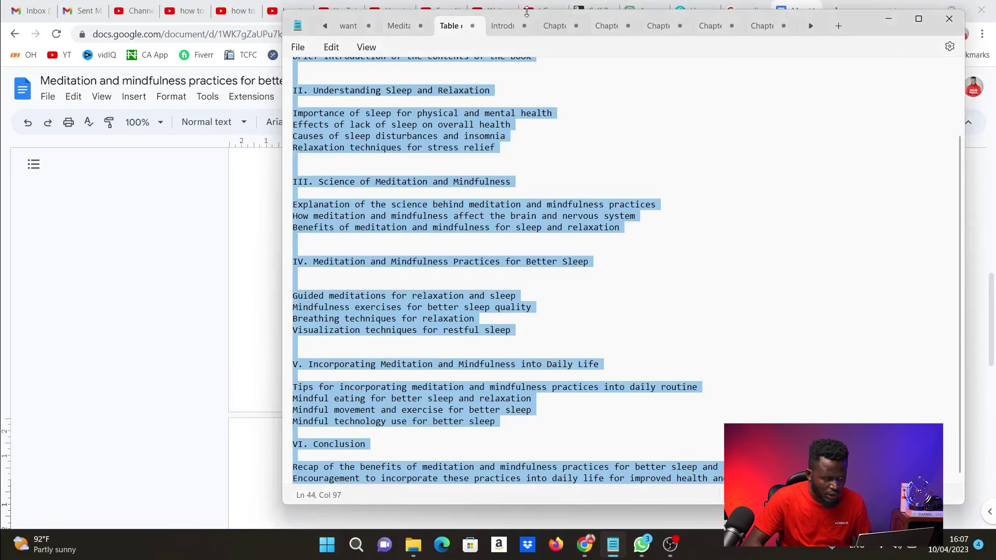
{"action": "left_click", "coordinate": [510, 26]}
{"action": "key", "text": "ctrl+a"}
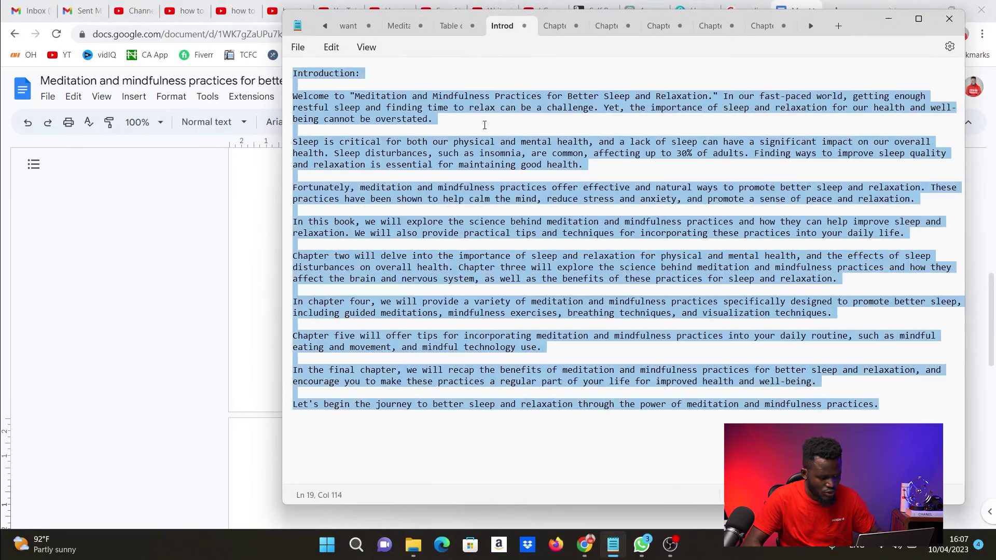
{"action": "key", "text": "alt+Tab"}
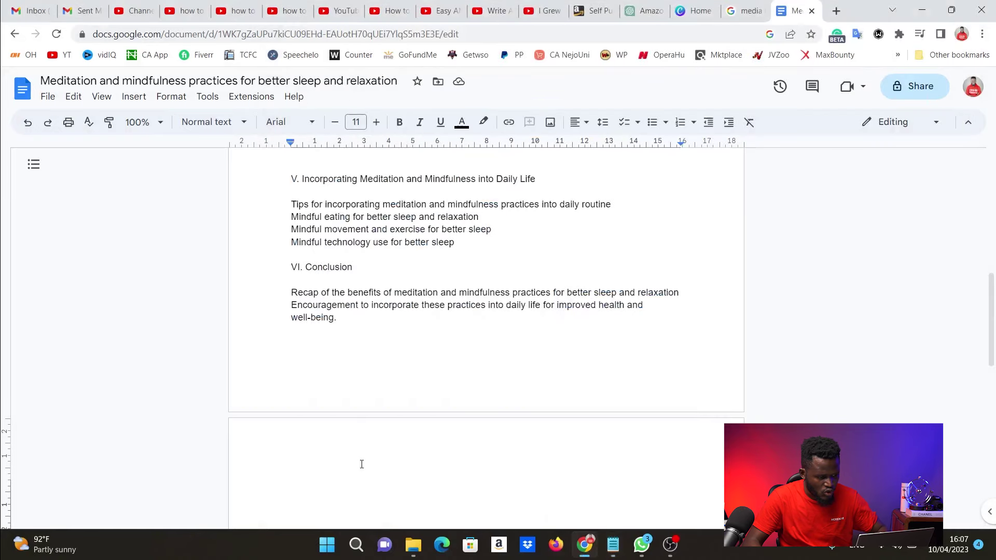
{"action": "key", "text": "ctrl+v"}
{"action": "key", "text": "Return"}
{"action": "key", "text": "Return"}
{"action": "key", "text": "Return"}
{"action": "key", "text": "Return"}
{"action": "key", "text": "Return"}
{"action": "key", "text": "Return"}
{"action": "key", "text": "Return"}
{"action": "key", "text": "Return"}
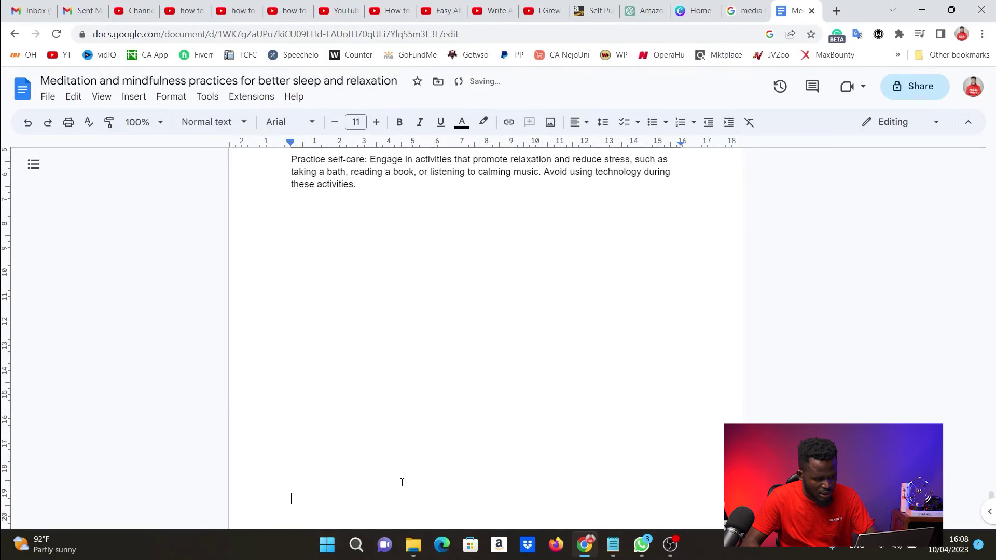
Add blank lines after the fifth chapter to reach a new page and paste "Chapter 6: Conclusion" there from Notepad
{"action": "key", "text": "Return"}
{"action": "key", "text": "Return"}
{"action": "key", "text": "Return"}
{"action": "key", "text": "Return"}
{"action": "key", "text": "Return"}
{"action": "key", "text": "Return"}
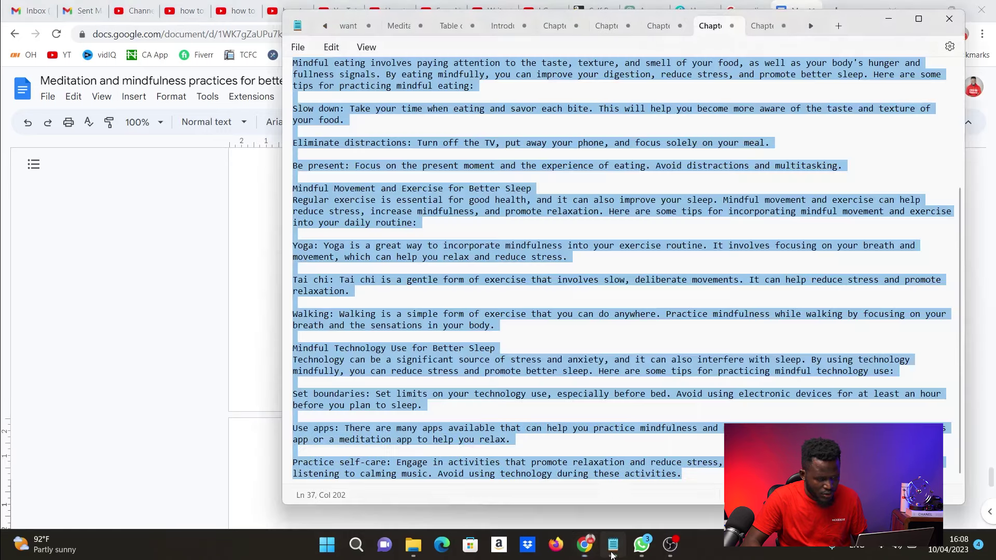
{"action": "left_click", "coordinate": [613, 544]}
{"action": "left_click", "coordinate": [763, 26]}
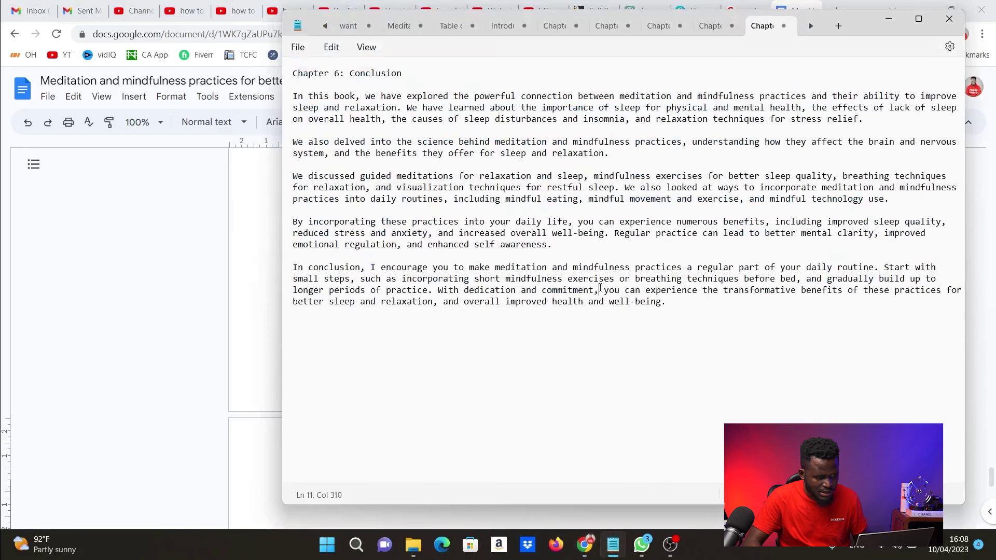
{"action": "key", "text": "ctrl+a"}
{"action": "key", "text": "ctrl+c"}
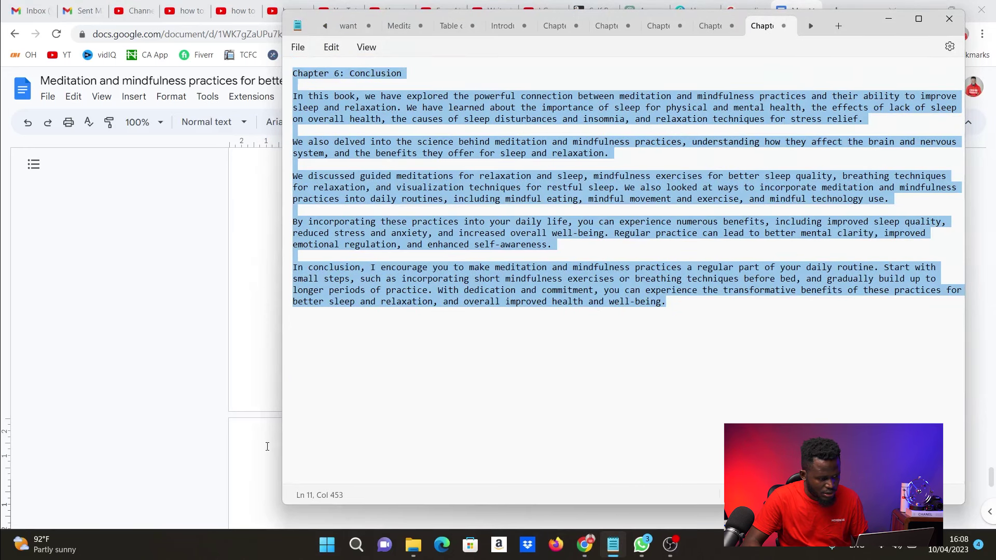
{"action": "left_click", "coordinate": [267, 445]}
{"action": "key", "text": "ctrl+v"}
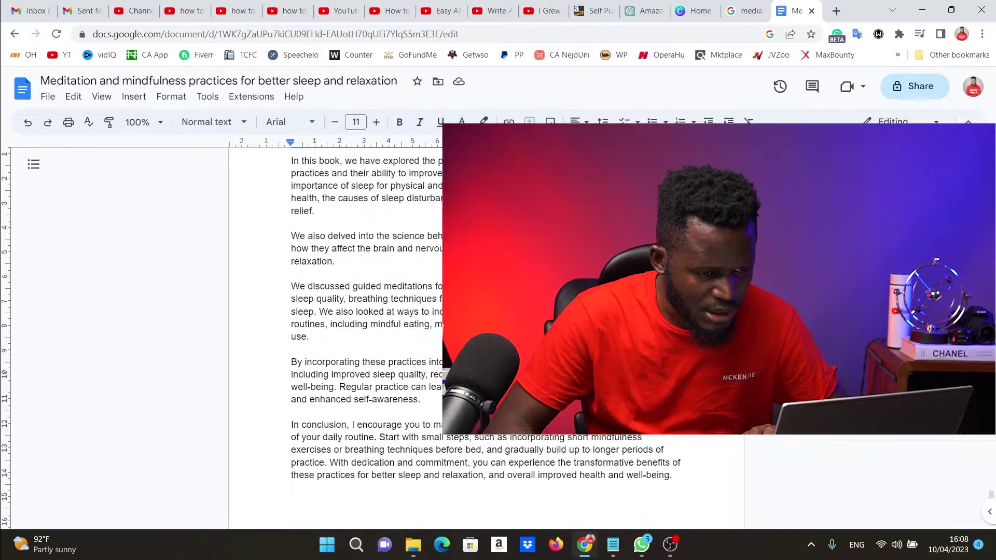
Make the "Table of content" heading on the document's first page bold
{"action": "scroll", "coordinate": [584, 335], "scroll_direction": "up", "scroll_amount": 10}
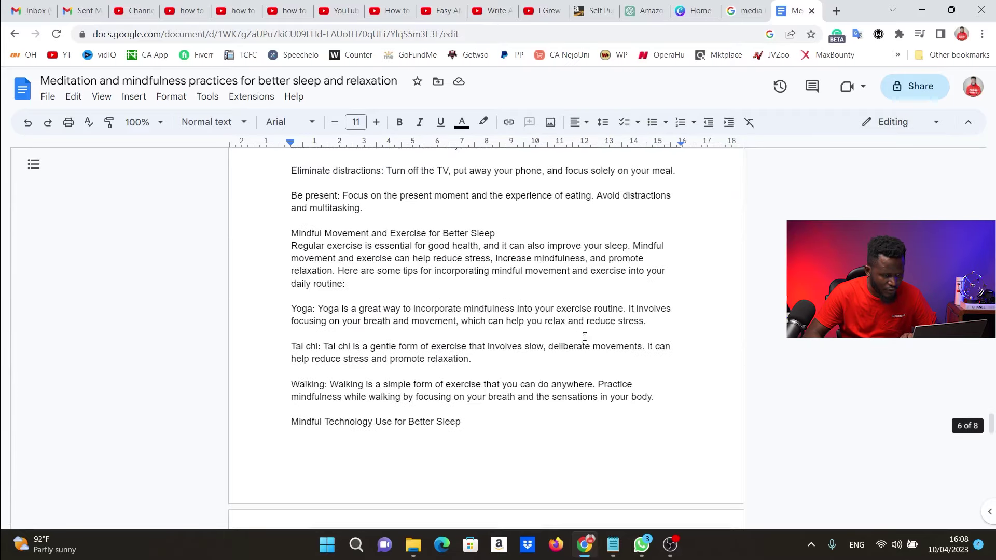
{"action": "scroll", "coordinate": [584, 336], "scroll_direction": "up", "scroll_amount": 20}
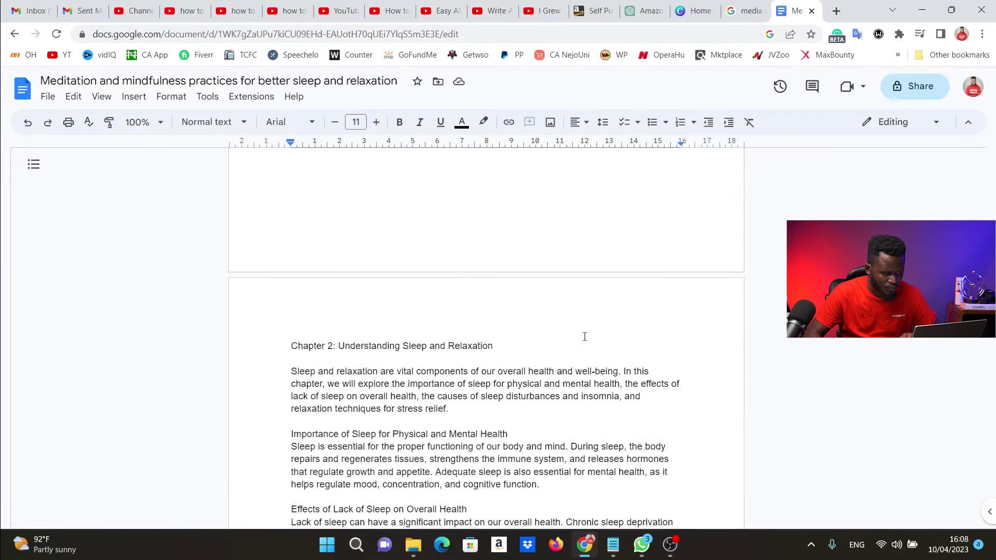
{"action": "scroll", "coordinate": [584, 336], "scroll_direction": "up", "scroll_amount": 15}
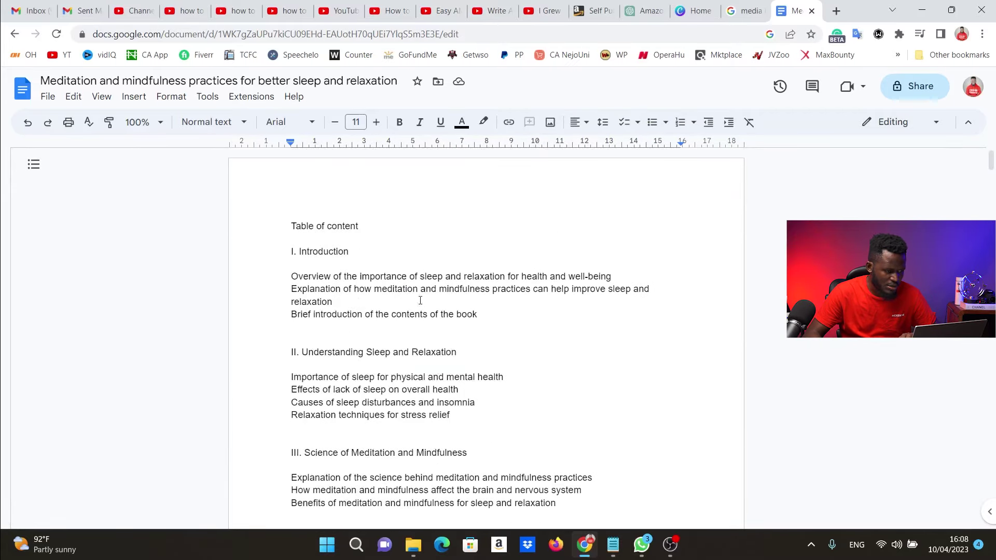
{"action": "left_click_drag", "start_coordinate": [364, 227], "coordinate": [237, 222]}
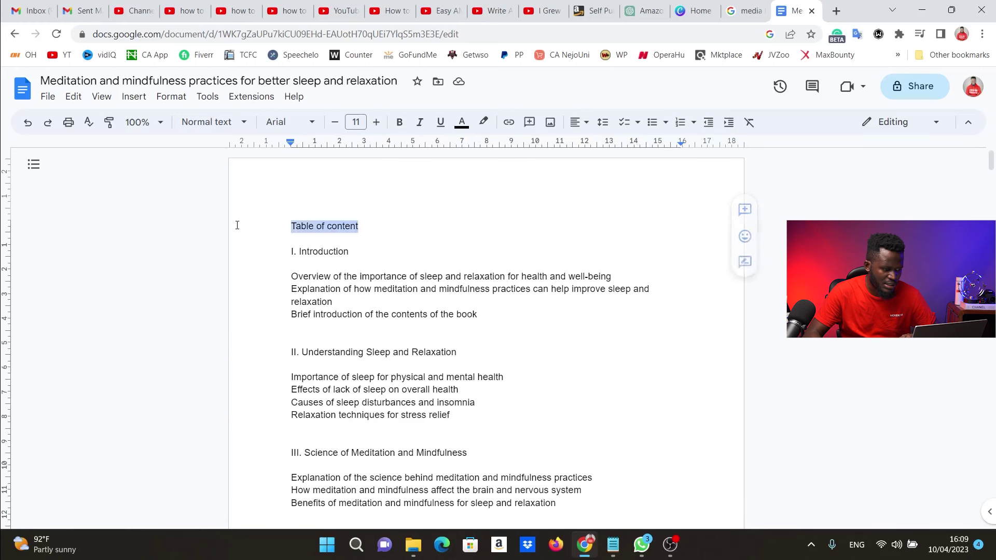
{"action": "left_click", "coordinate": [404, 127]}
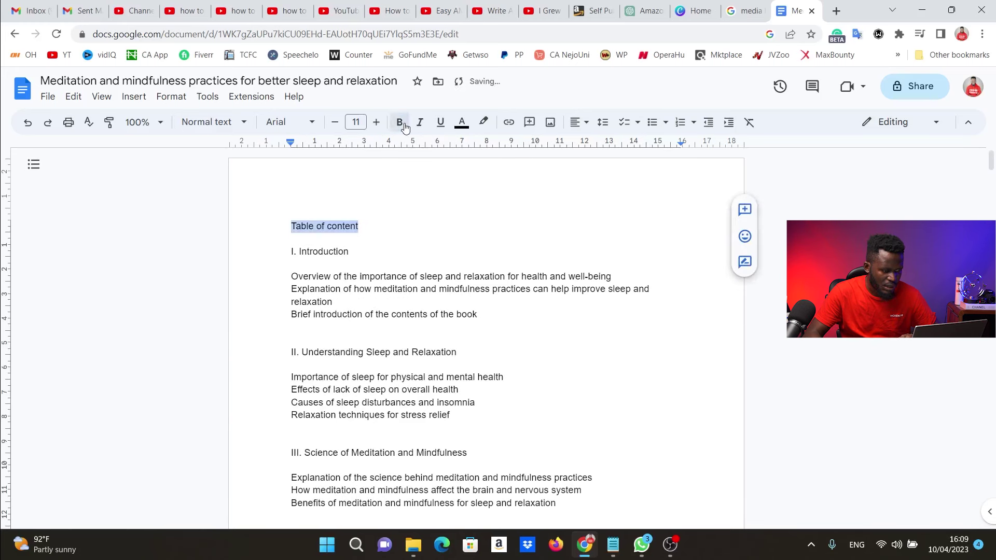
{"action": "left_click", "coordinate": [404, 125]}
Set the "Table of content" heading's font size to 19 and centre it on the page
{"action": "left_click", "coordinate": [377, 123]}
{"action": "left_click", "coordinate": [377, 122]}
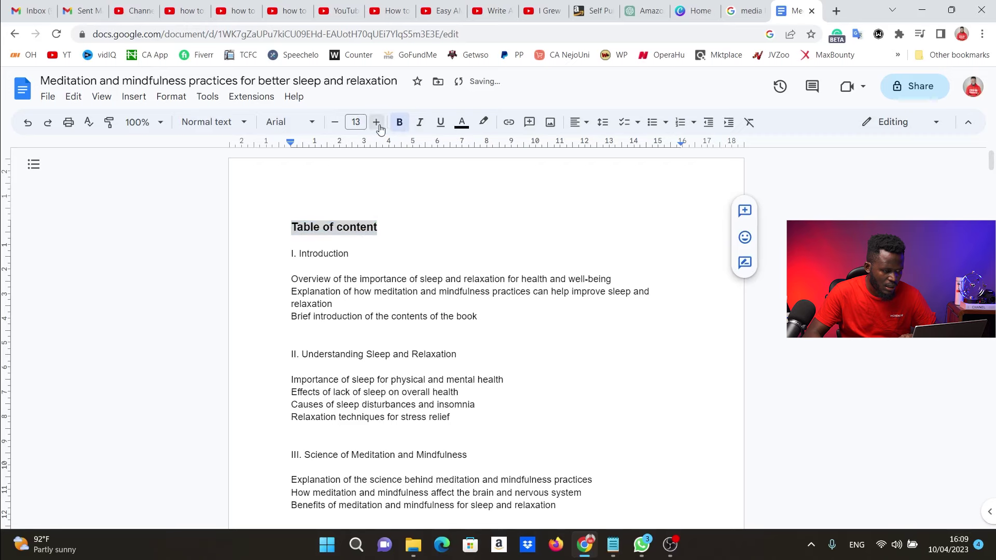
{"action": "left_click", "coordinate": [376, 123]}
{"action": "left_click", "coordinate": [376, 122]}
{"action": "left_click", "coordinate": [376, 123]}
{"action": "left_click", "coordinate": [377, 123]}
{"action": "left_click", "coordinate": [377, 123]}
{"action": "left_click", "coordinate": [376, 122]}
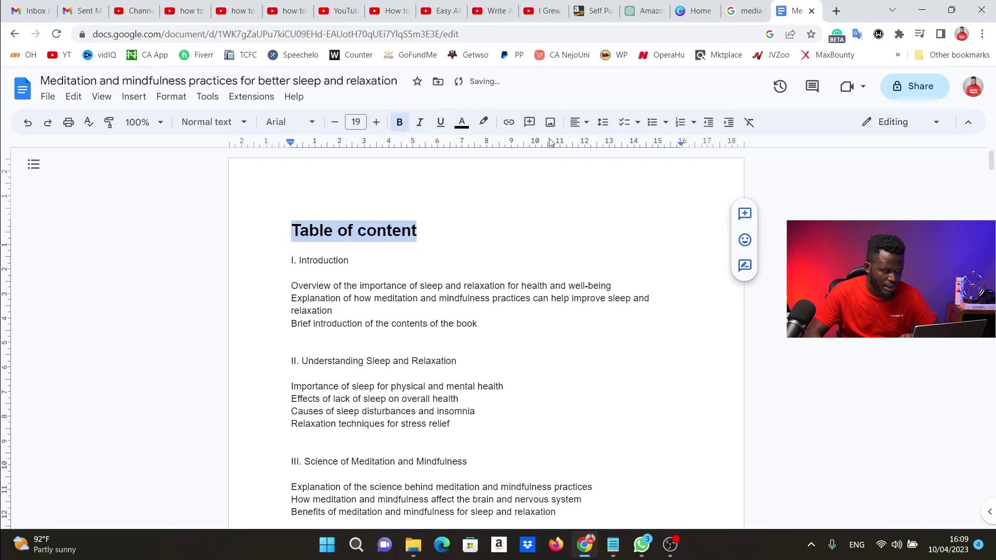
{"action": "left_click", "coordinate": [580, 125]}
{"action": "left_click", "coordinate": [595, 144]}
{"action": "left_click", "coordinate": [592, 250]}
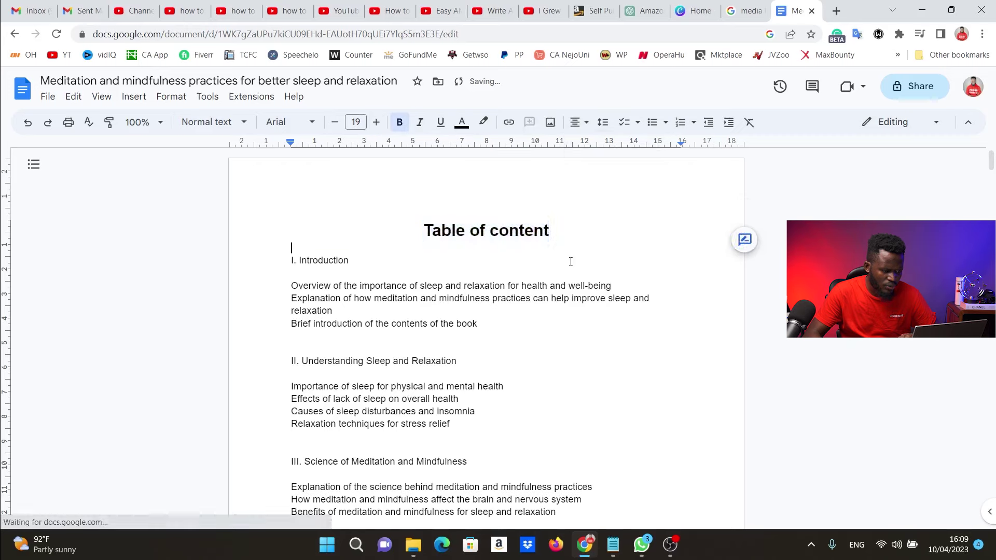
Look over the introduction and chapter pages to check how the pasted text is laid out
{"action": "scroll", "coordinate": [524, 363], "scroll_direction": "down", "scroll_amount": 12}
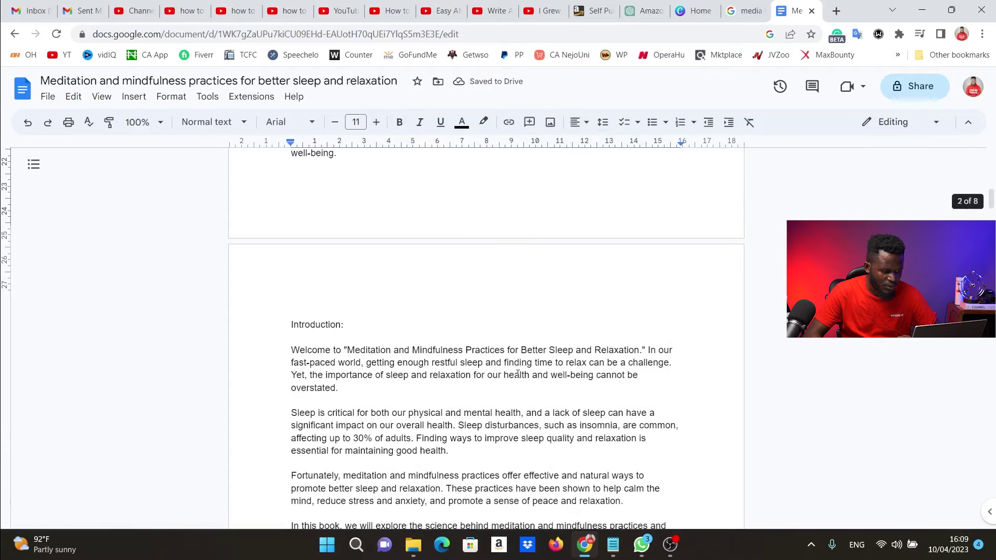
{"action": "scroll", "coordinate": [518, 373], "scroll_direction": "down", "scroll_amount": 20}
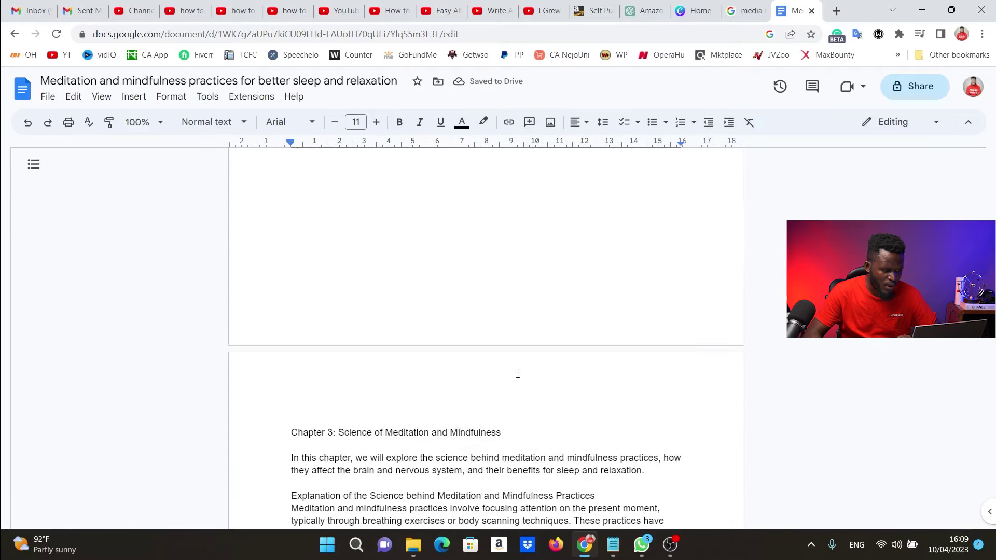
{"action": "scroll", "coordinate": [518, 373], "scroll_direction": "down", "scroll_amount": 14}
{"action": "scroll", "coordinate": [518, 373], "scroll_direction": "up", "scroll_amount": 15}
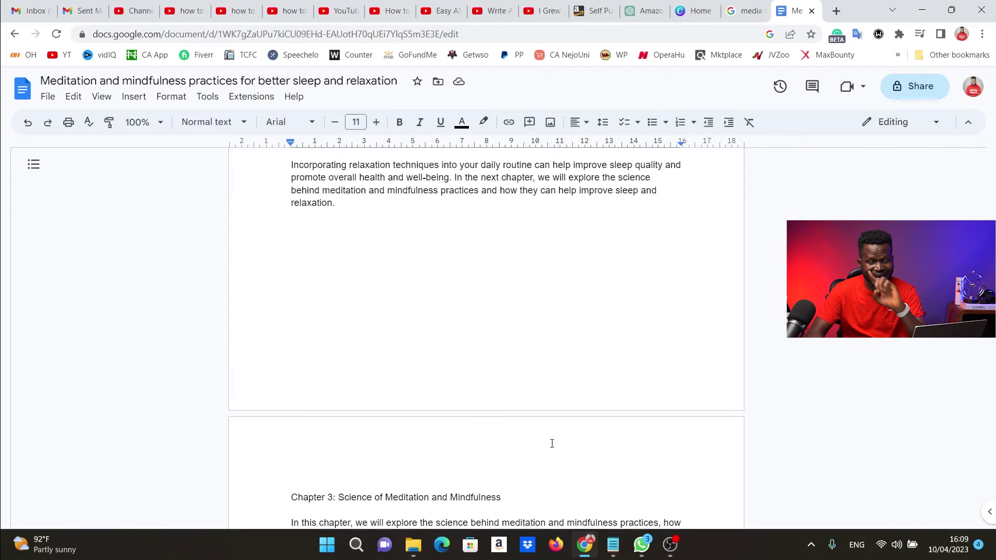
{"action": "scroll", "coordinate": [552, 443], "scroll_direction": "up", "scroll_amount": 15}
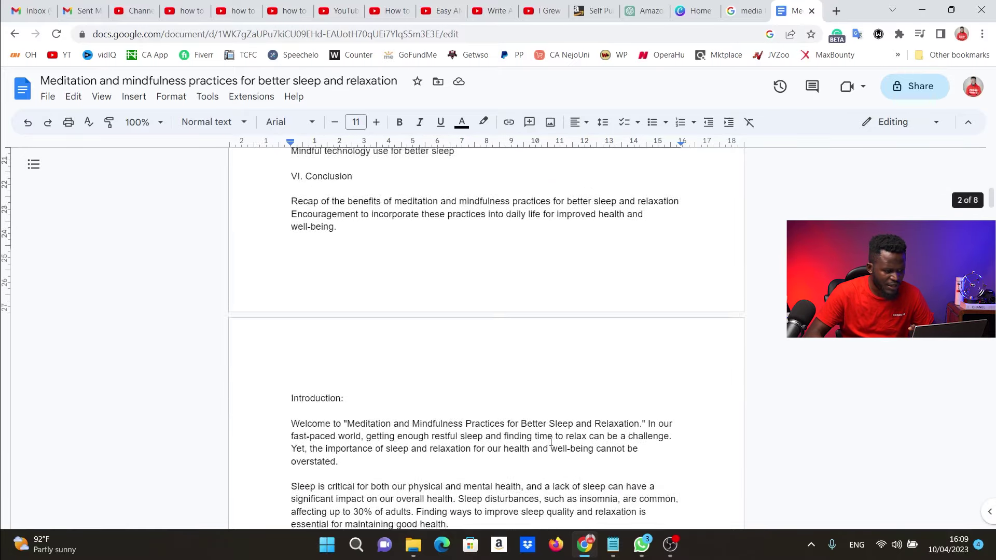
{"action": "scroll", "coordinate": [551, 443], "scroll_direction": "up", "scroll_amount": 10}
{"action": "scroll", "coordinate": [551, 443], "scroll_direction": "down", "scroll_amount": 14}
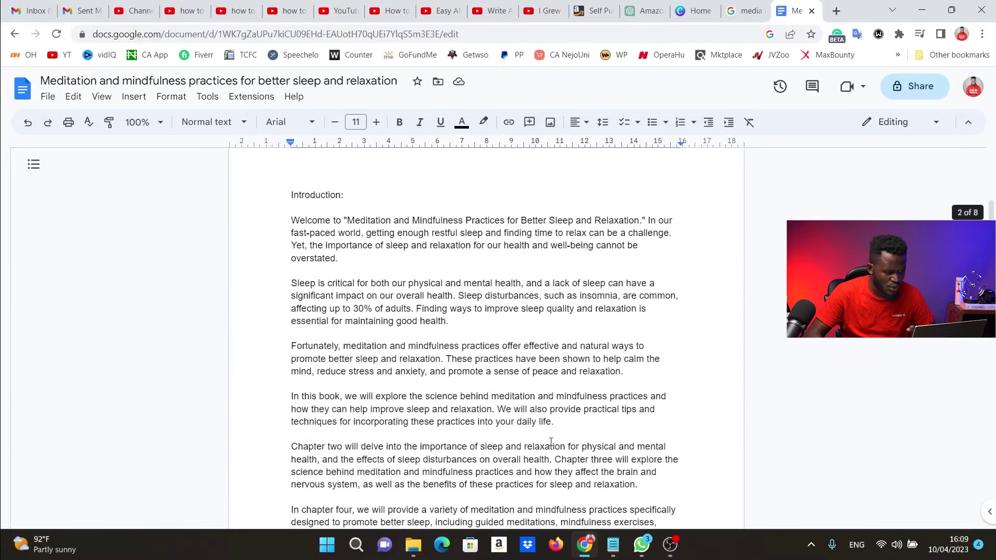
Add blank space between the "Chapter 2: Understanding Sleep and Relaxation" heading and its first paragraph
{"action": "scroll", "coordinate": [550, 441], "scroll_direction": "down", "scroll_amount": 3}
{"action": "scroll", "coordinate": [461, 285], "scroll_direction": "down", "scroll_amount": 12}
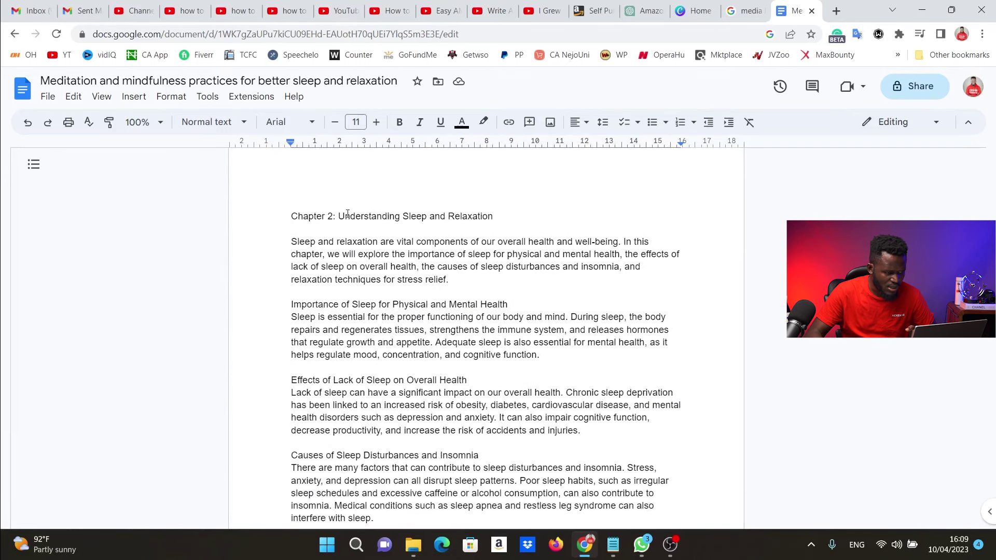
{"action": "left_click", "coordinate": [507, 216]}
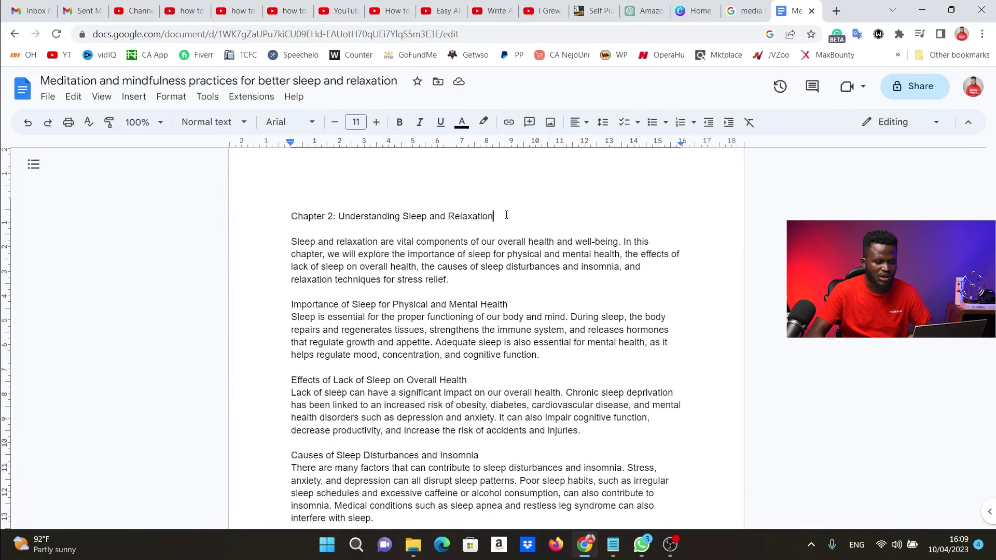
{"action": "key", "text": "Return"}
Make the Chapter 2 heading bold and set its font size to 15
{"action": "left_click_drag", "start_coordinate": [500, 216], "coordinate": [283, 350]}
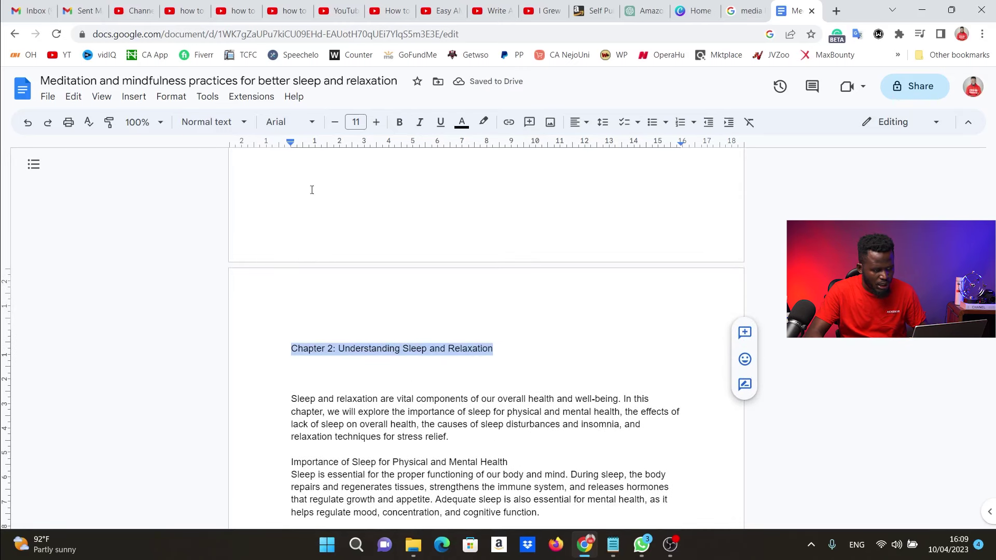
{"action": "left_click", "coordinate": [399, 122]}
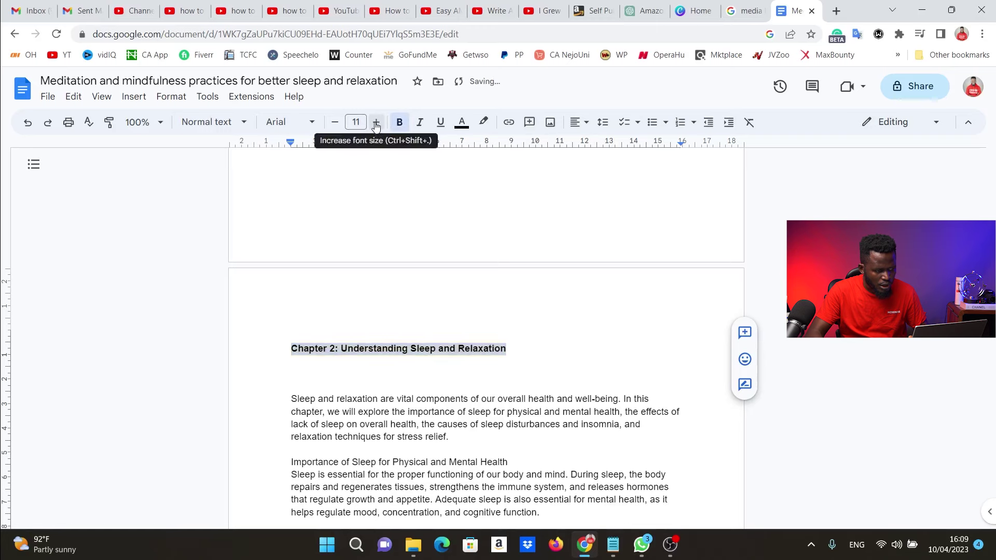
{"action": "left_click", "coordinate": [376, 122]}
{"action": "left_click", "coordinate": [376, 122]}
{"action": "left_click", "coordinate": [376, 122]}
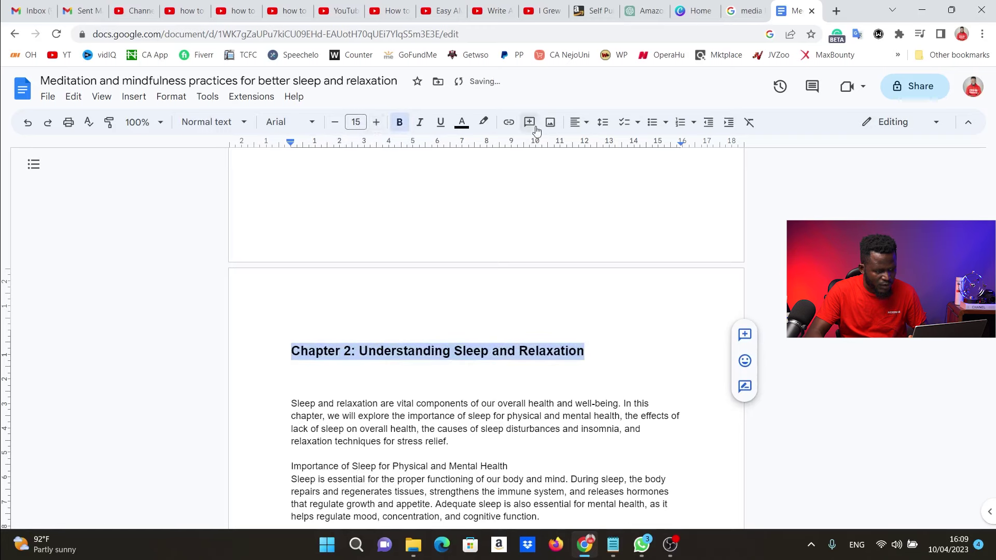
Centre the Chapter 2 heading and the blank line directly below it
{"action": "left_click", "coordinate": [582, 127]}
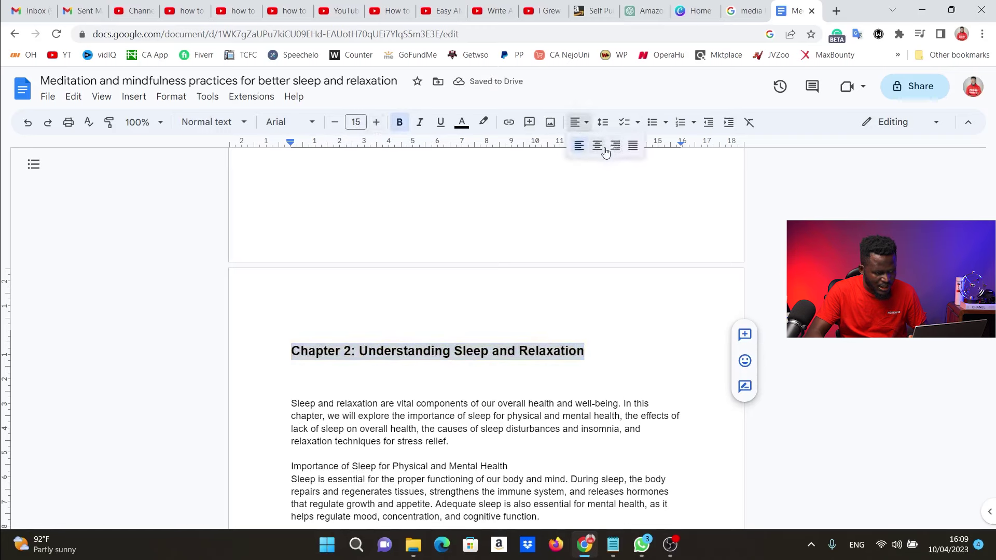
{"action": "left_click", "coordinate": [598, 146]}
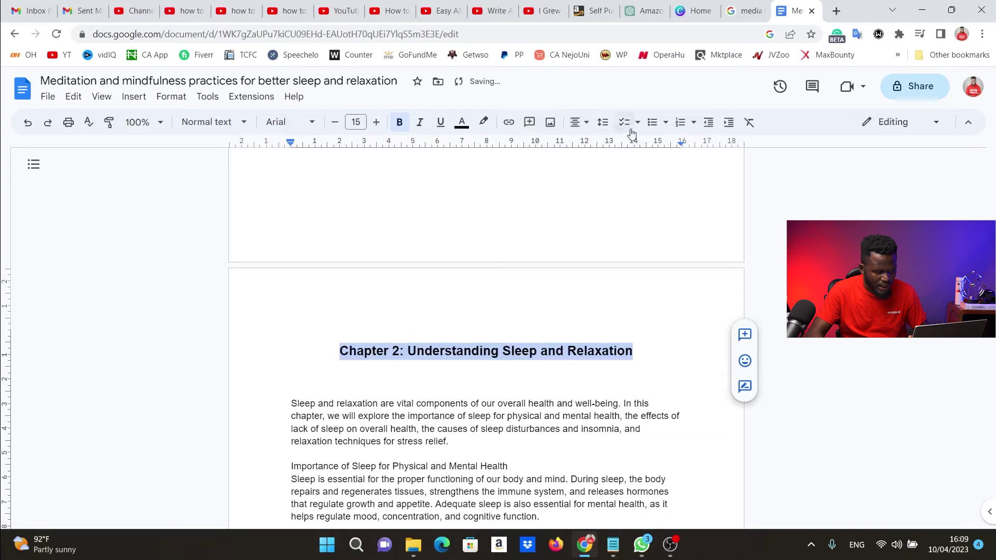
{"action": "left_click", "coordinate": [637, 348]}
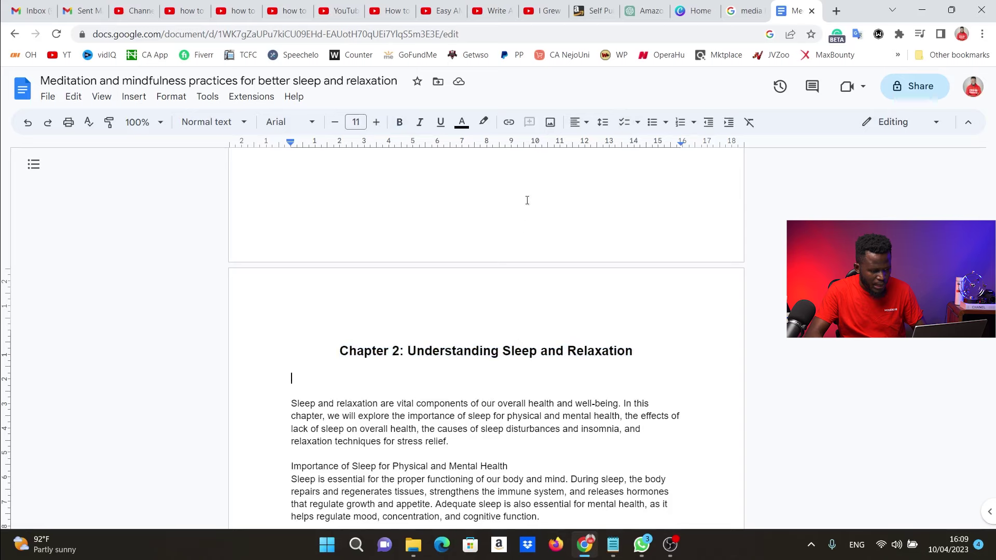
{"action": "left_click", "coordinate": [581, 121]}
{"action": "left_click", "coordinate": [597, 146]}
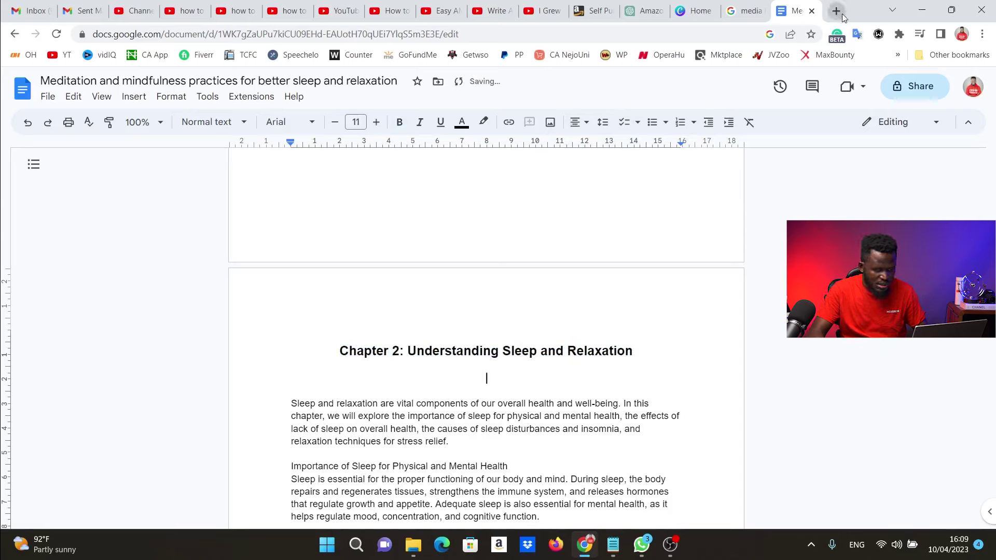
Open pexels.com in a new browser tab and search its free photos for "sleep"
{"action": "left_click", "coordinate": [836, 11]}
{"action": "left_click", "coordinate": [730, 33]}
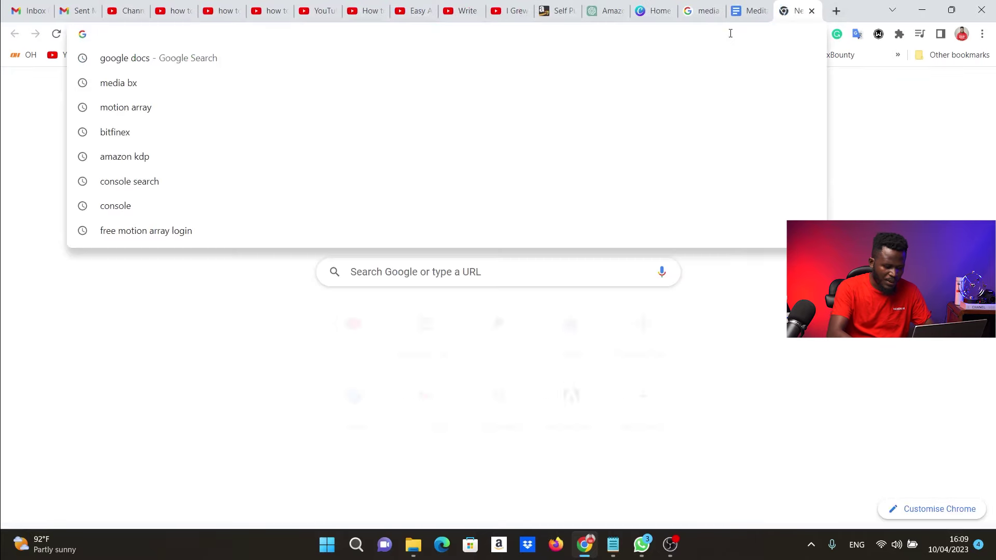
{"action": "type", "text": "pexels.com"}
{"action": "key", "text": "Return"}
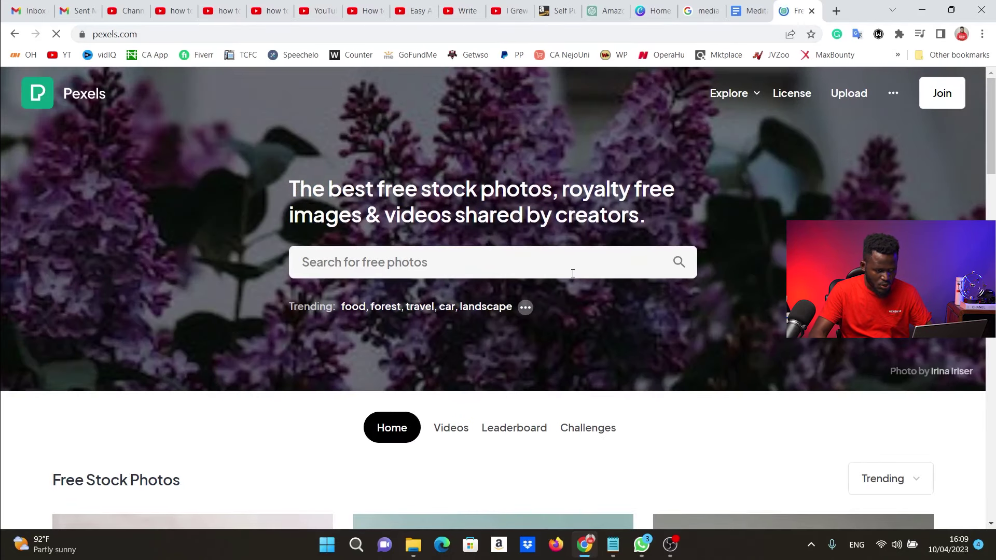
{"action": "left_click", "coordinate": [569, 265]}
{"action": "type", "text": "sleep"}
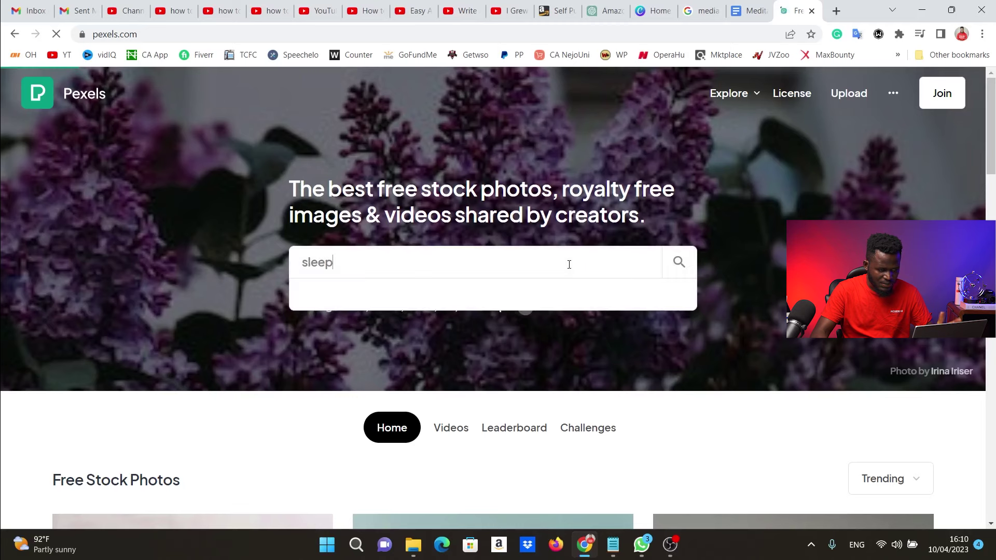
{"action": "key", "text": "Return"}
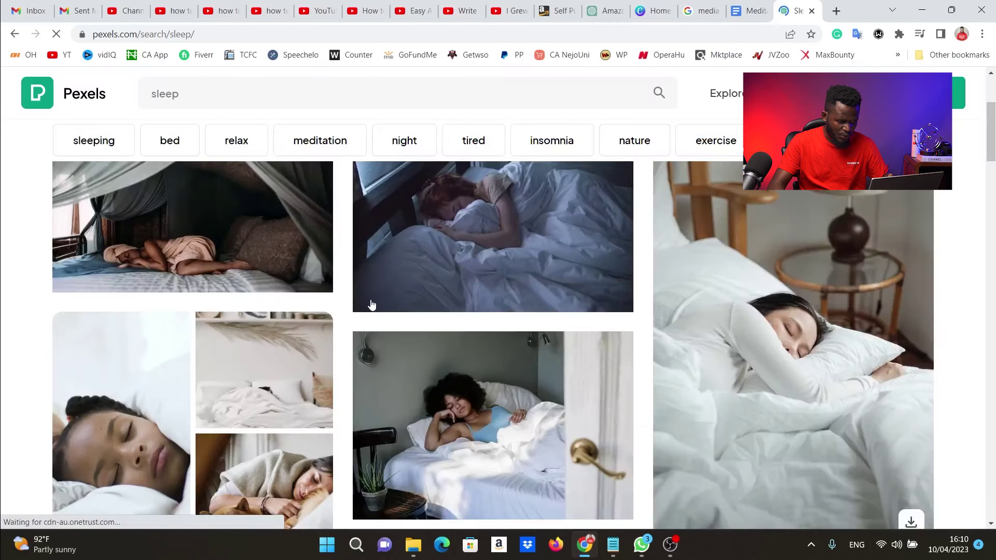
Download the photo of the couple lying in a white bed and dismiss the pop-up that follows
{"action": "scroll", "coordinate": [366, 299], "scroll_direction": "down", "scroll_amount": 3}
{"action": "scroll", "coordinate": [365, 299], "scroll_direction": "down", "scroll_amount": 9}
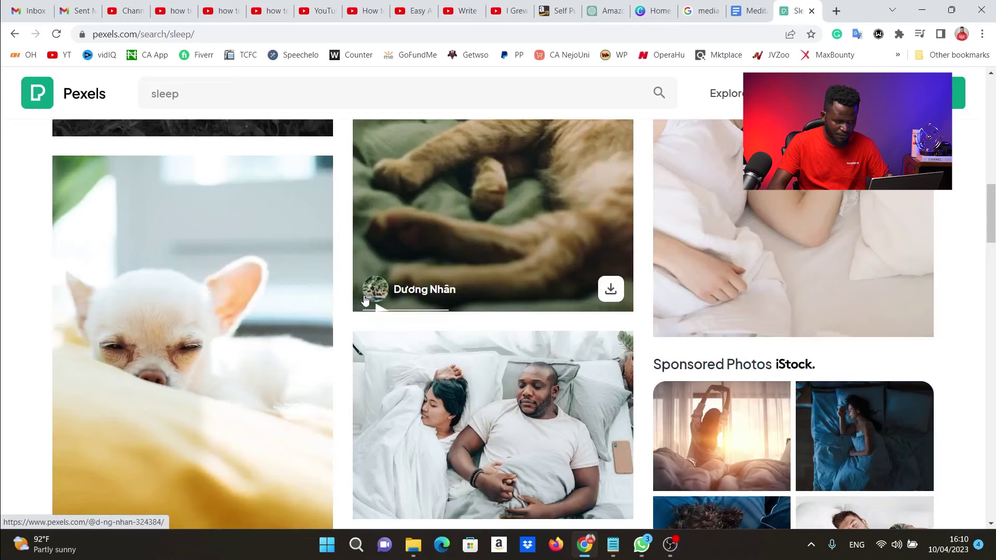
{"action": "scroll", "coordinate": [366, 300], "scroll_direction": "down", "scroll_amount": 2}
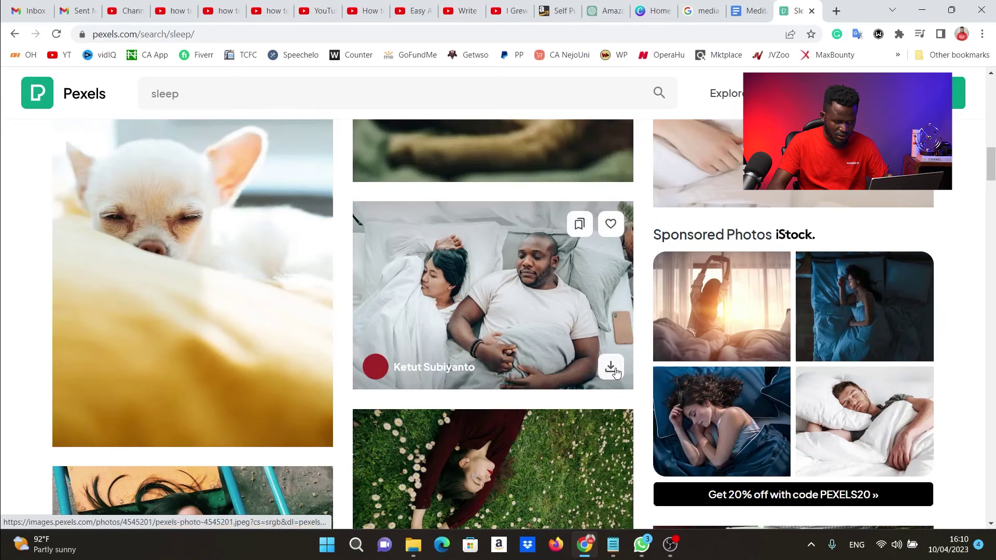
{"action": "left_click", "coordinate": [614, 372]}
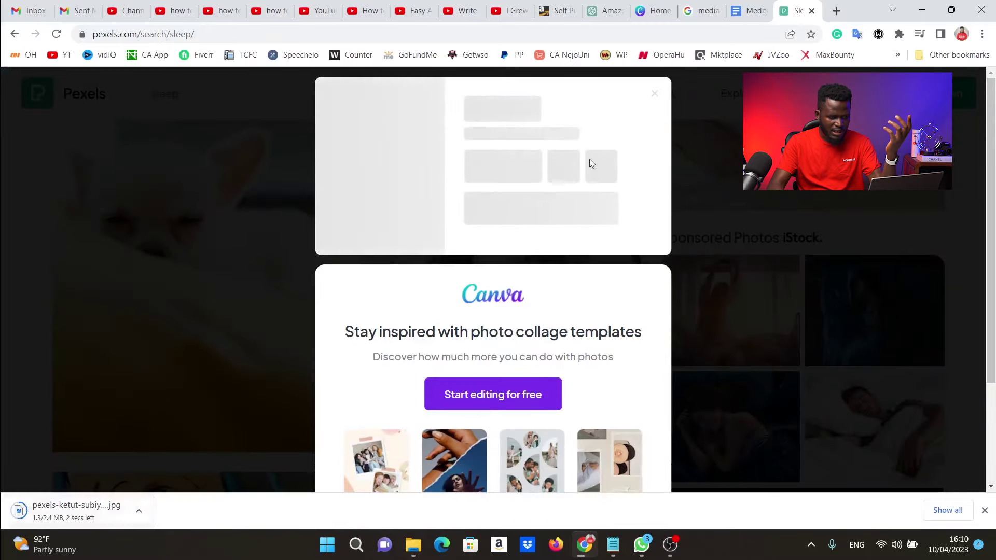
{"action": "key", "text": "Escape"}
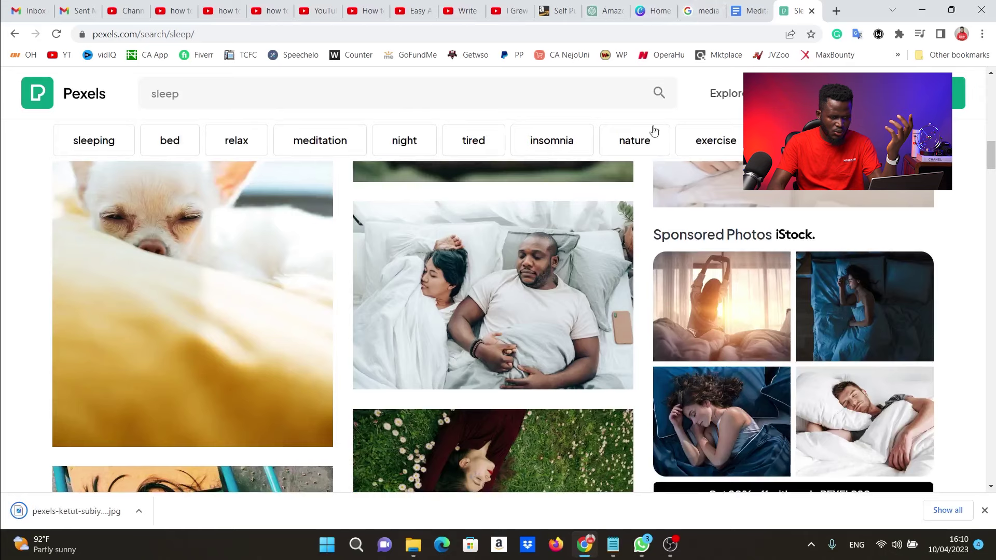
Switch back to the Google Docs document and insert the downloaded couple photo from the Downloads folder below the Chapter 2 heading
{"action": "left_click", "coordinate": [740, 5]}
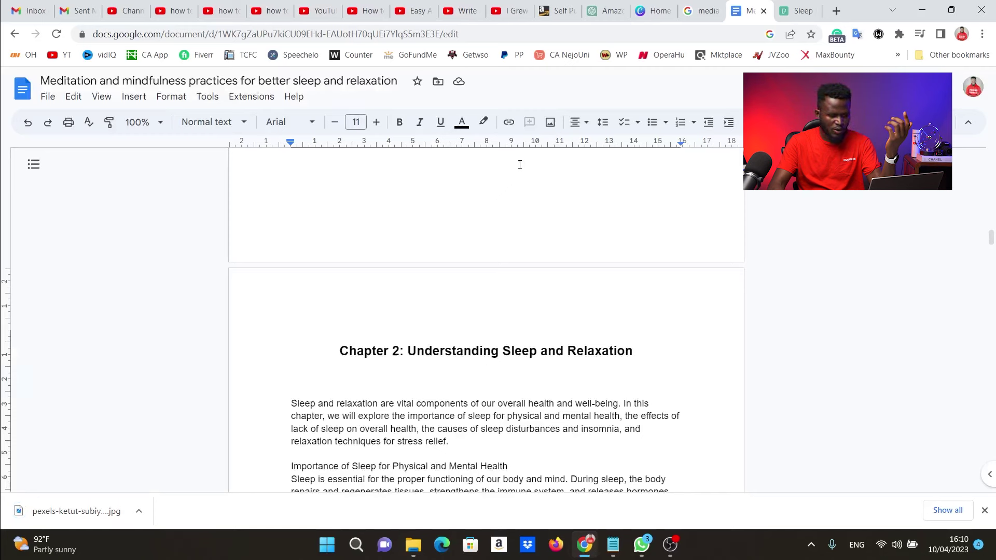
{"action": "left_click", "coordinate": [550, 122]}
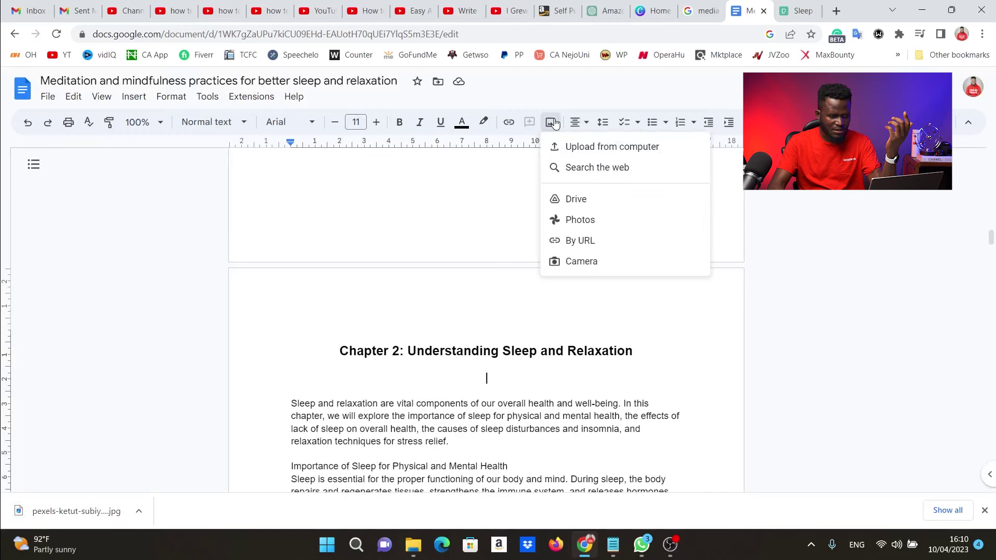
{"action": "left_click", "coordinate": [604, 149]}
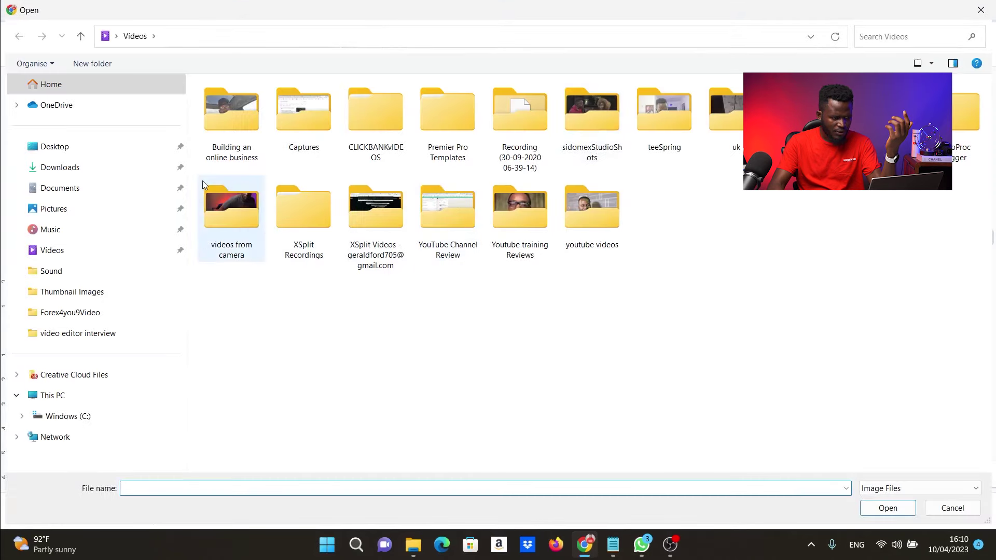
{"action": "left_click", "coordinate": [66, 167]}
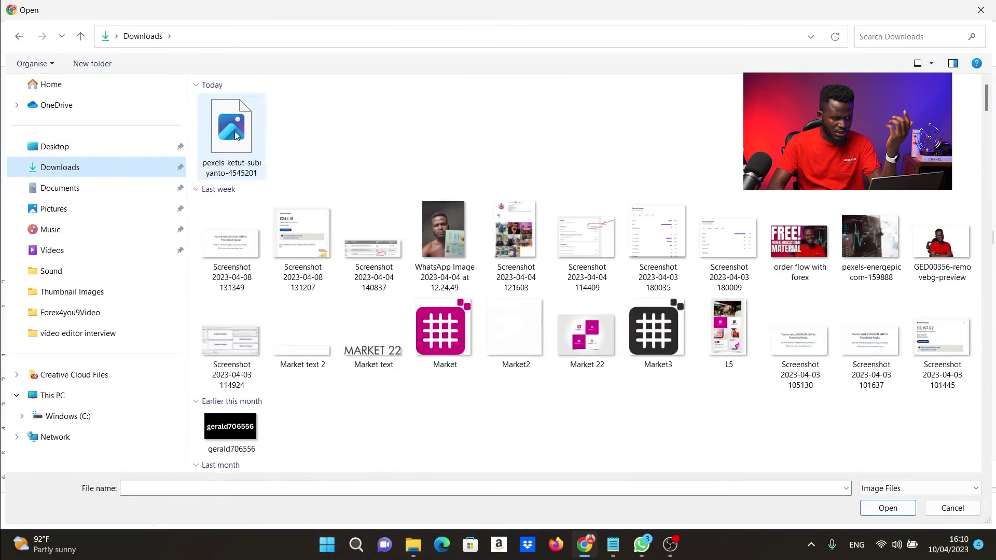
{"action": "double_click", "coordinate": [232, 136]}
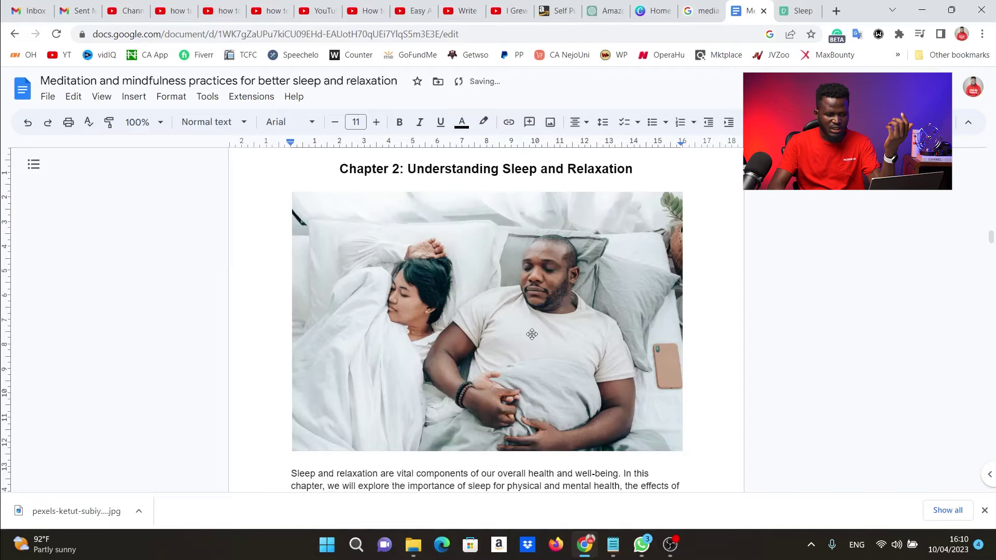
Look through the chapter pages after the Chapter 2 image, and switch to the ChatGPT page
{"action": "scroll", "coordinate": [718, 365], "scroll_direction": "down", "scroll_amount": 5}
{"action": "scroll", "coordinate": [719, 365], "scroll_direction": "down", "scroll_amount": 20}
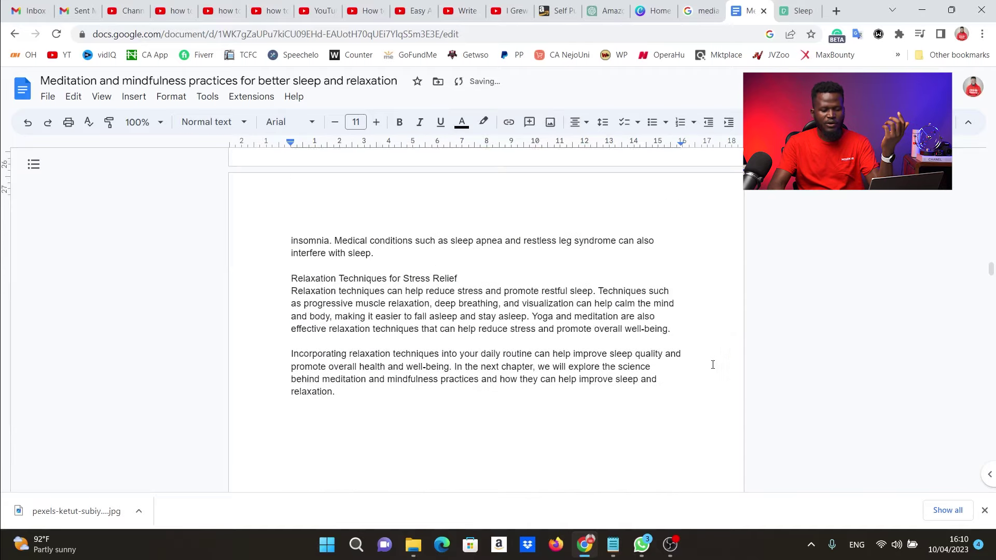
{"action": "scroll", "coordinate": [709, 367], "scroll_direction": "down", "scroll_amount": 8}
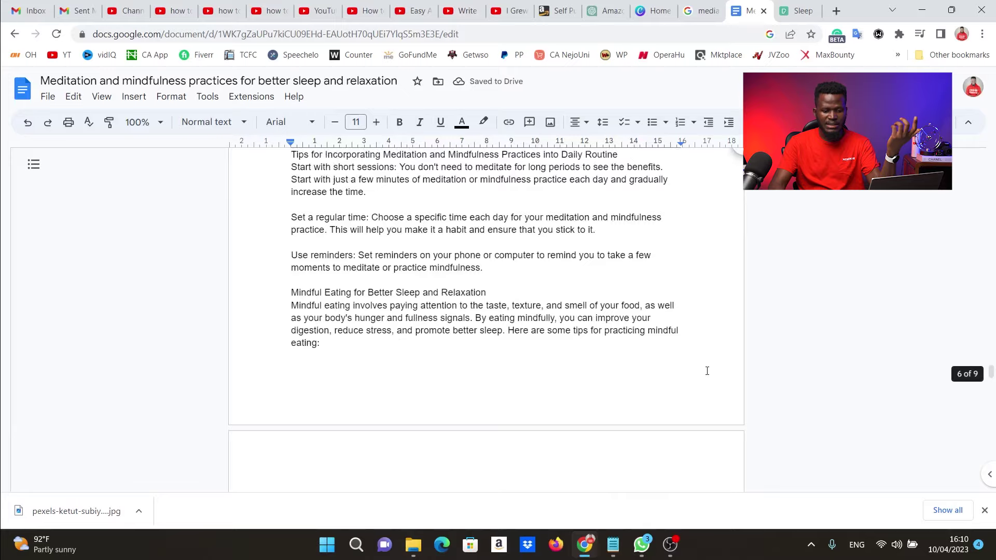
{"action": "scroll", "coordinate": [702, 366], "scroll_direction": "down", "scroll_amount": 2}
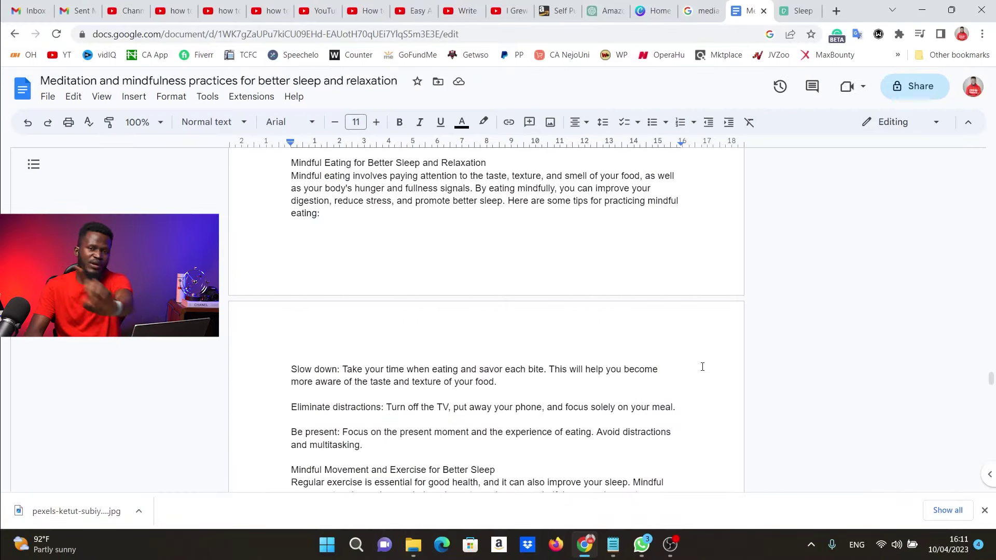
{"action": "left_click", "coordinate": [611, 8]}
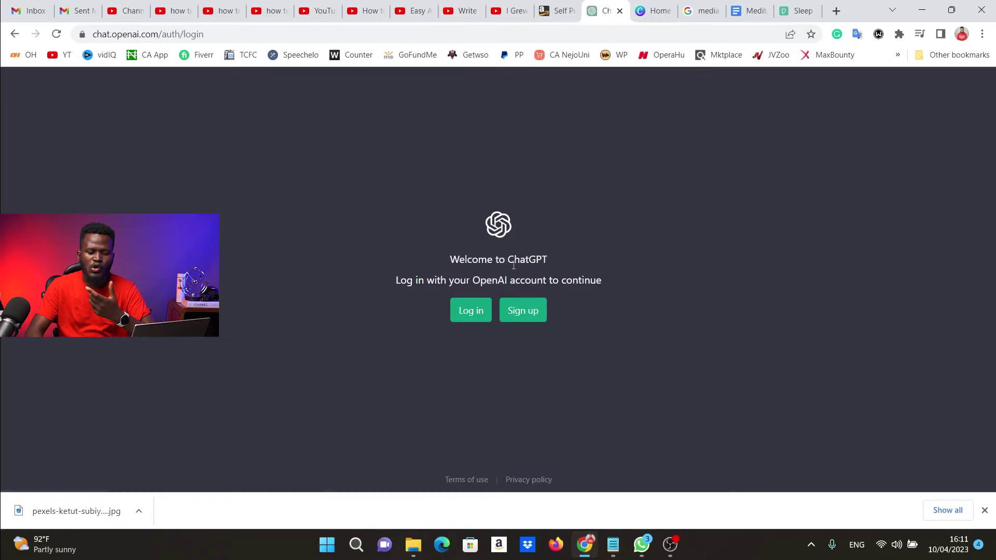